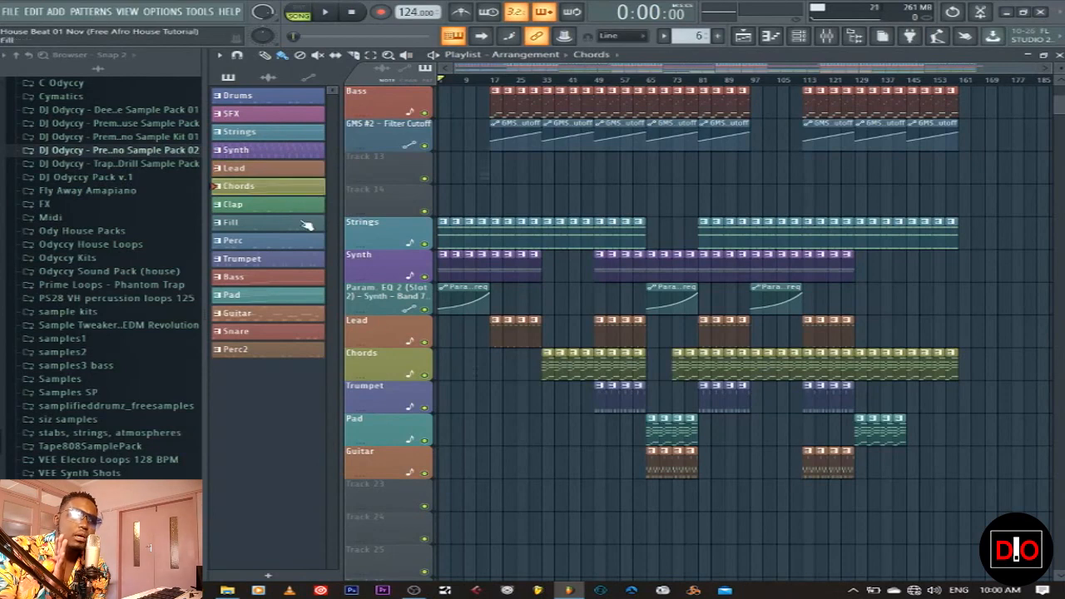
Step through the Chords, Fill, Trumpet, Bass, Pad, Guitar, Snare and Perc2 patterns in the picker
click(287, 225)
click(281, 246)
click(281, 261)
click(278, 277)
click(278, 295)
click(275, 313)
click(271, 333)
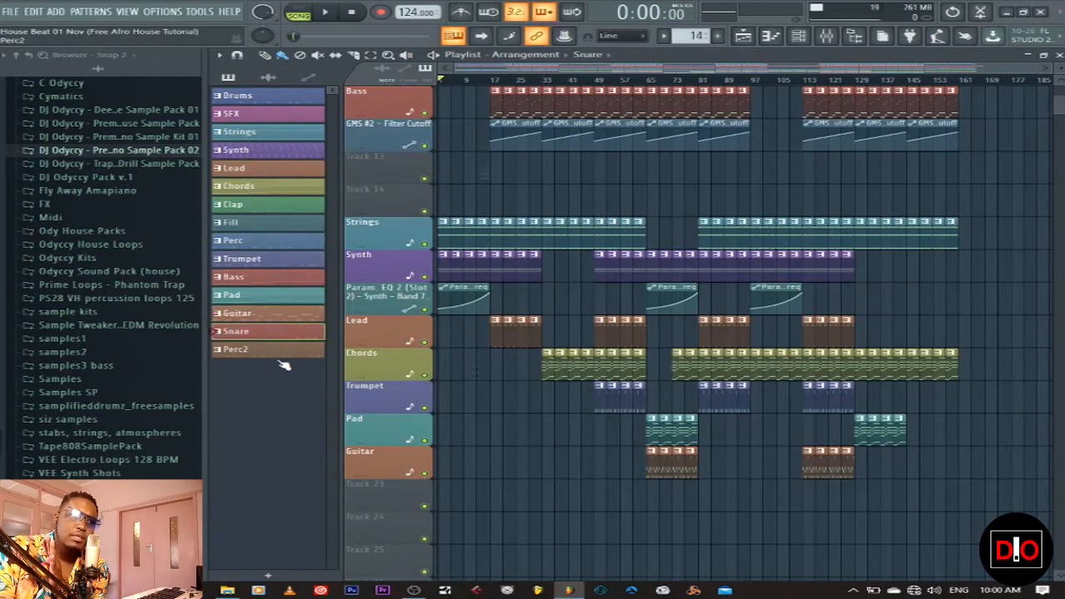
click(287, 354)
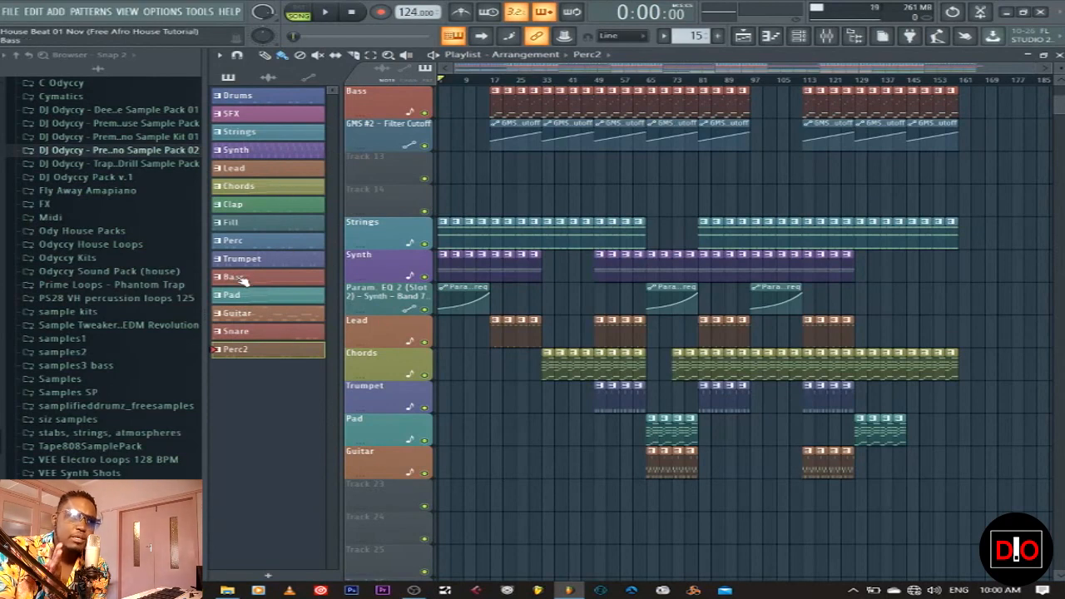
Select Bass then Drums, scroll the Playlist to the top and shrink track heights
mouse_move(254, 277)
mouse_down()
mouse_move(287, 260)
mouse_move(268, 278)
mouse_up()
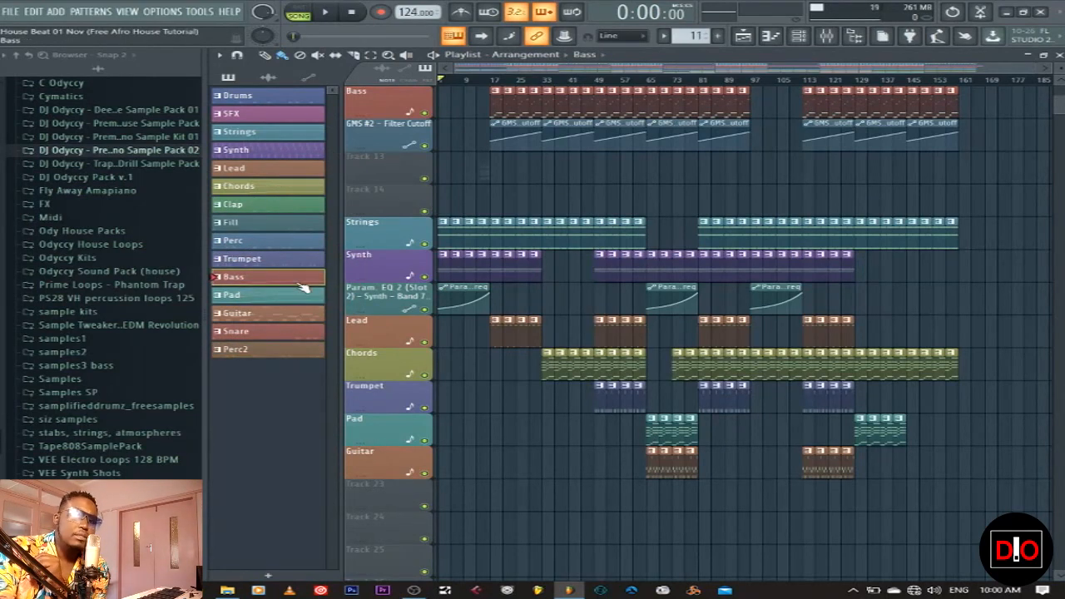
click(254, 98)
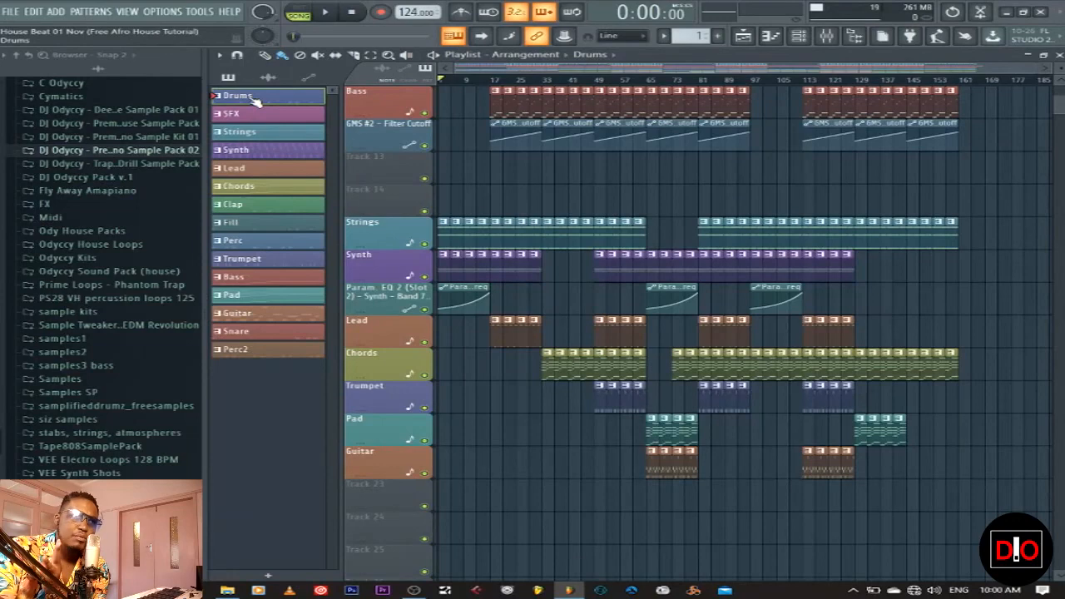
scroll(953, 166, up, 5)
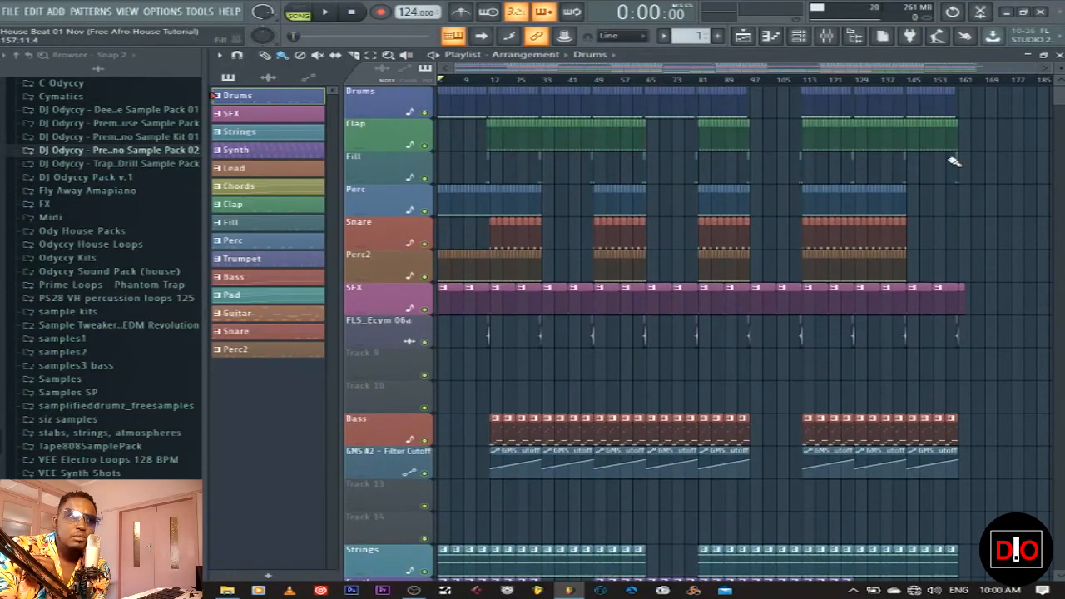
drag(1060, 69, 1061, 63)
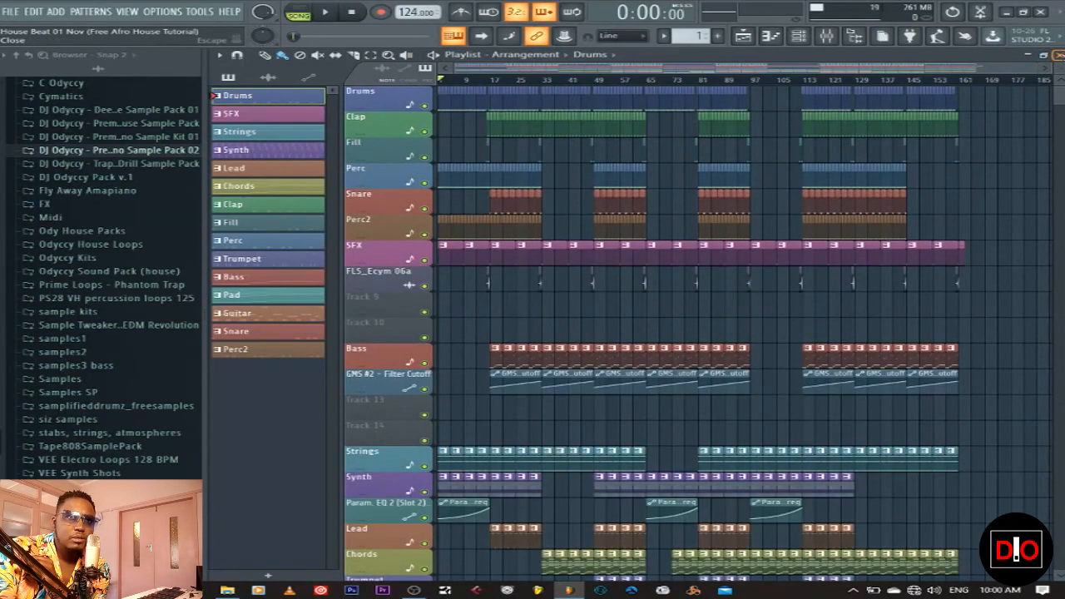
Close the Playlist, switch to PAT mode and play the drum pattern once
click(1059, 55)
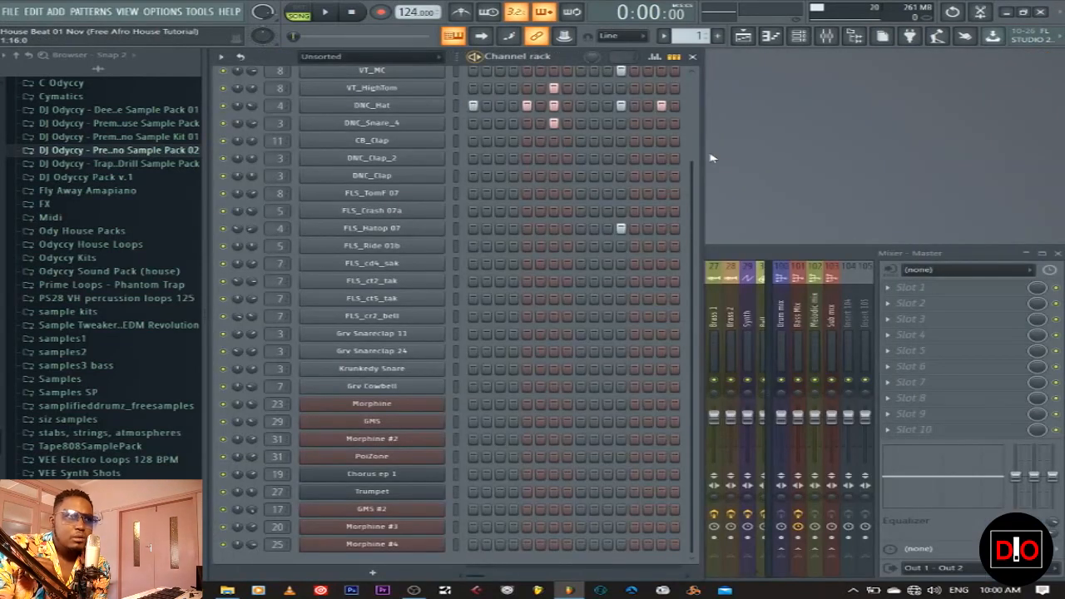
scroll(698, 73, down, 1)
scroll(698, 72, down, 1)
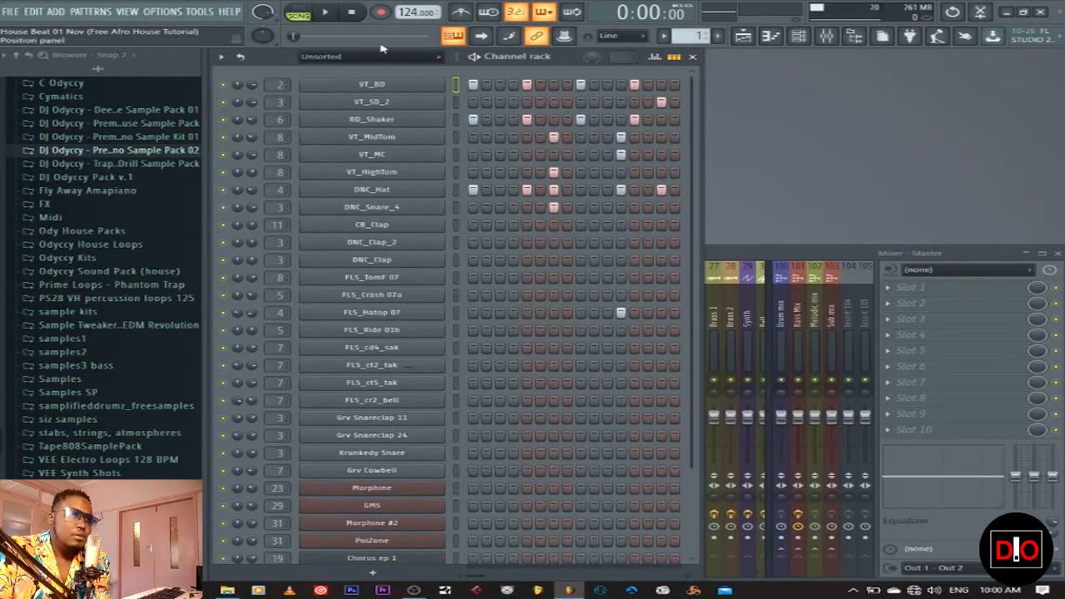
click(308, 12)
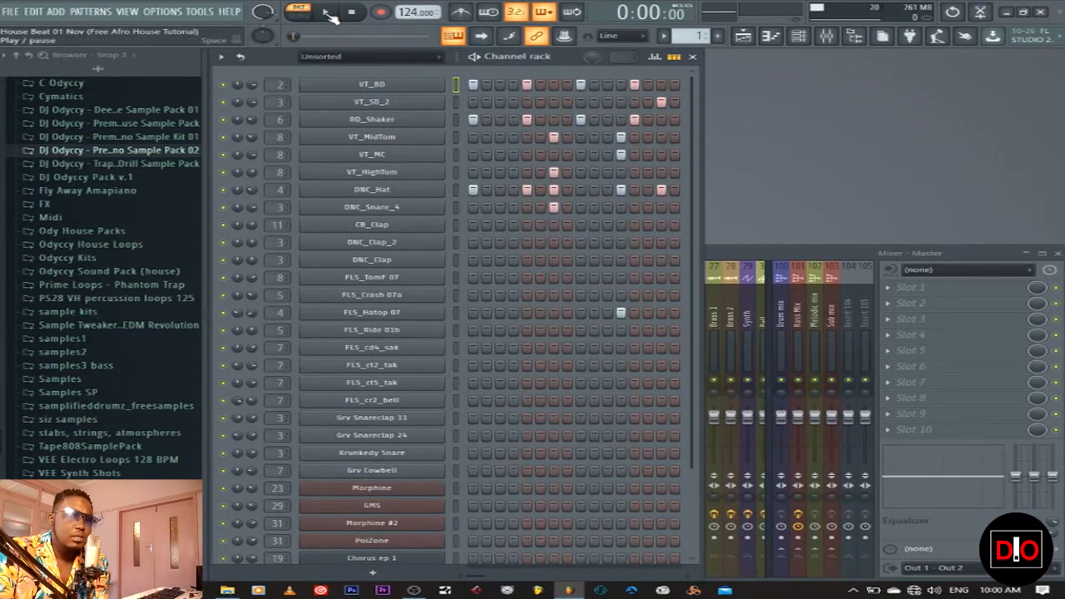
click(328, 14)
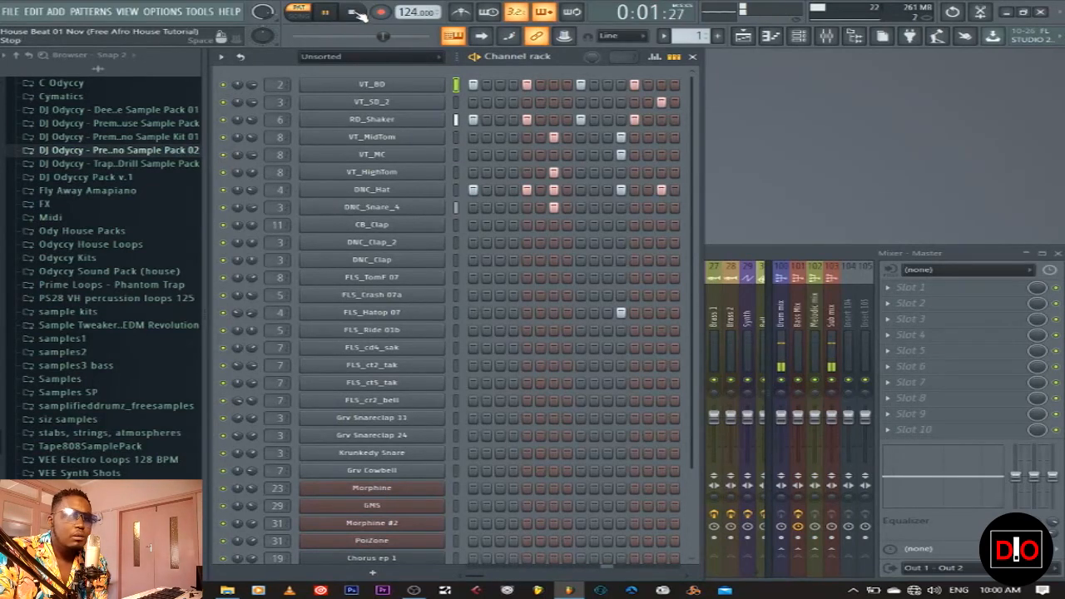
click(357, 14)
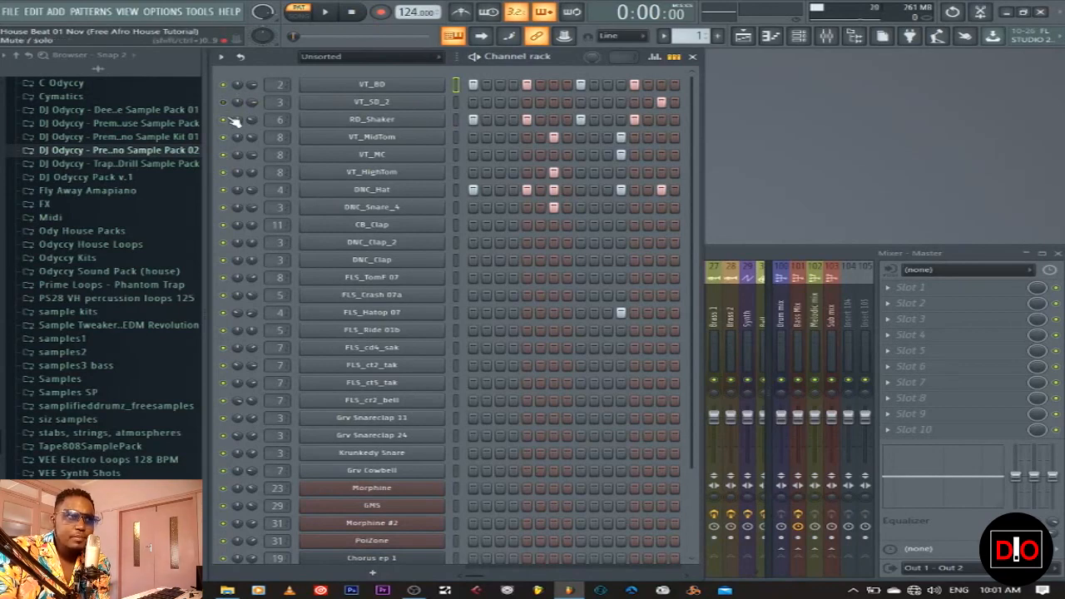
Mute the VT_HighTom, DNC_Hat and DNC_Snare_4 channels
click(225, 174)
click(225, 191)
click(223, 208)
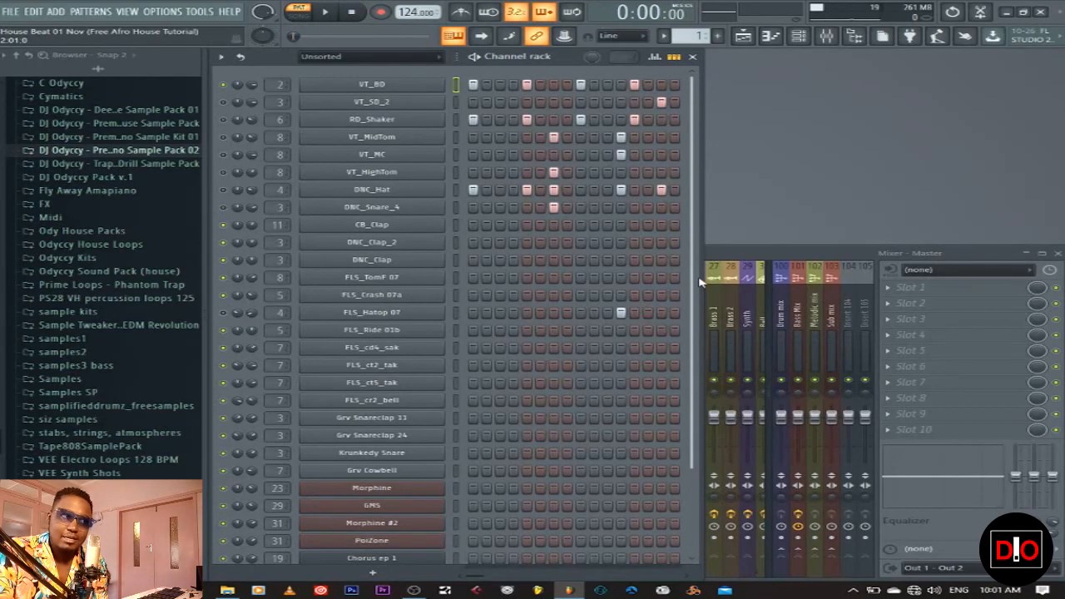
Browse to Packs > Legacy > Drums > Vintage and preview the VT_BD sample
click(17, 56)
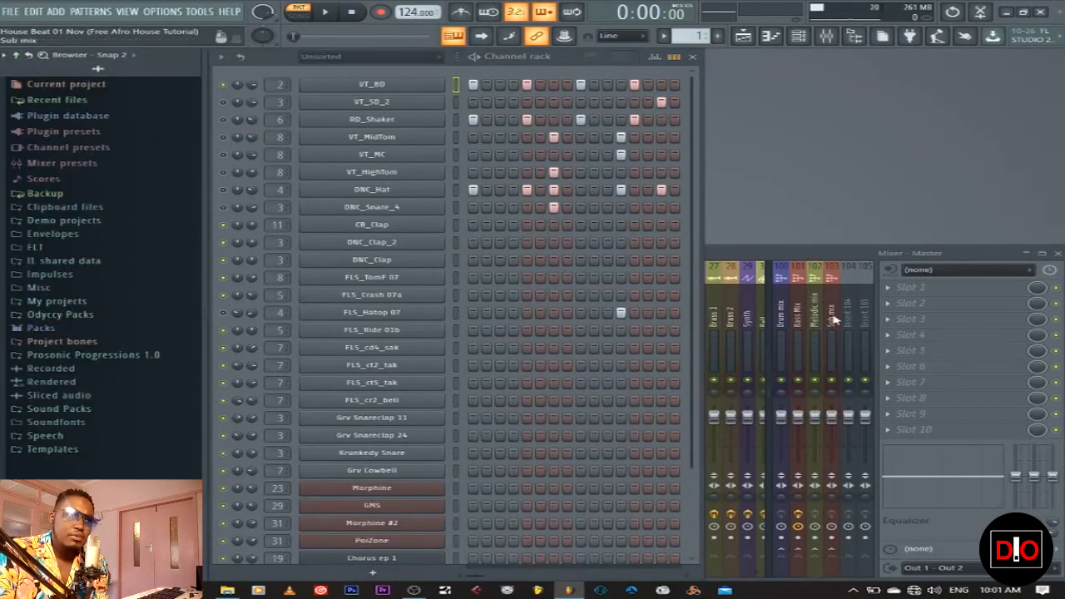
click(42, 329)
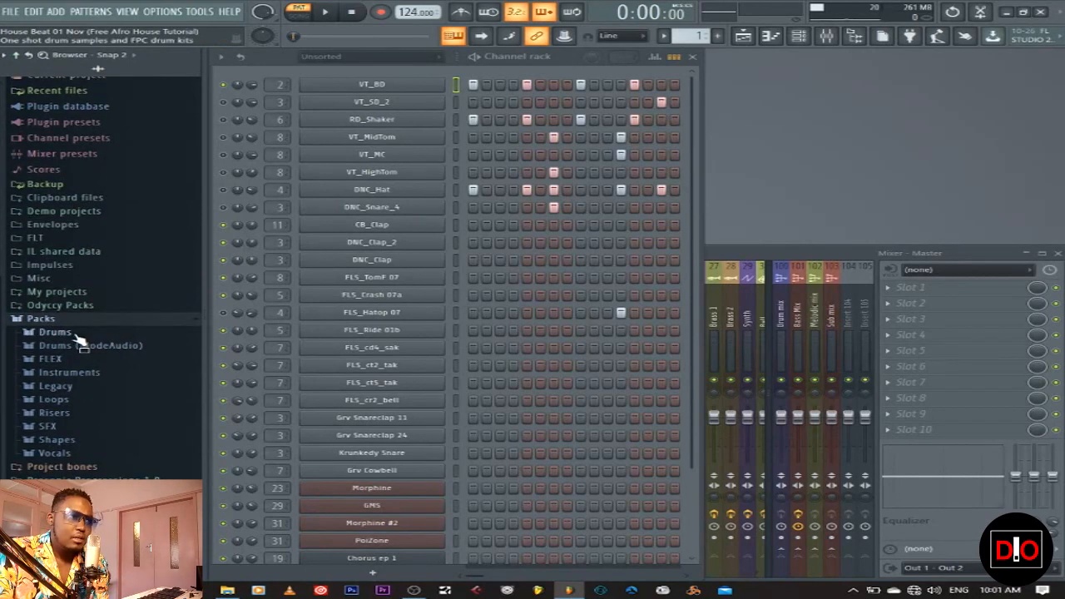
click(56, 386)
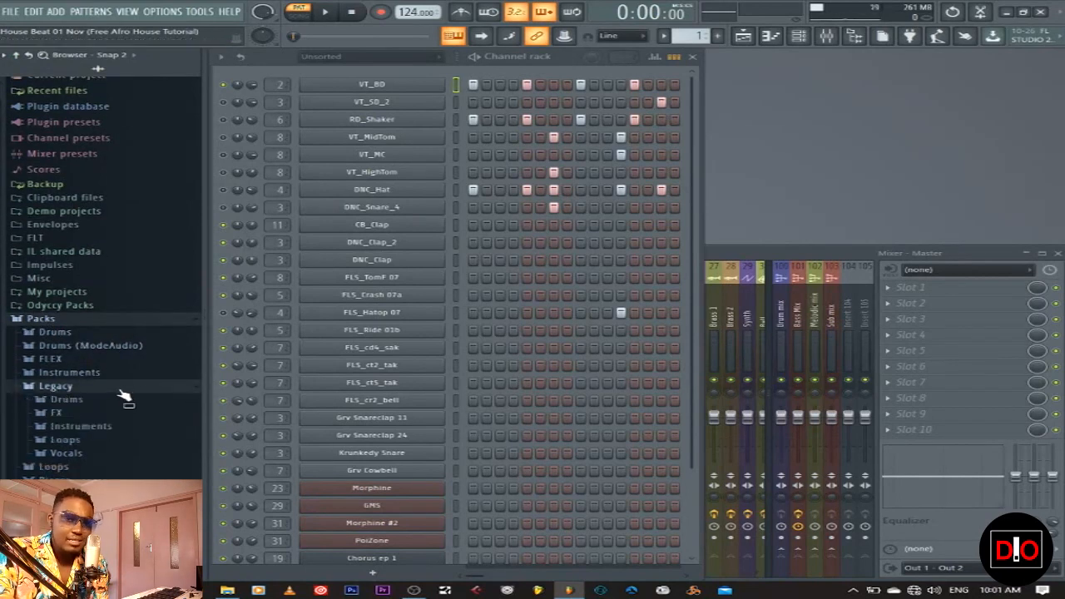
scroll(131, 395, down, 2)
click(77, 334)
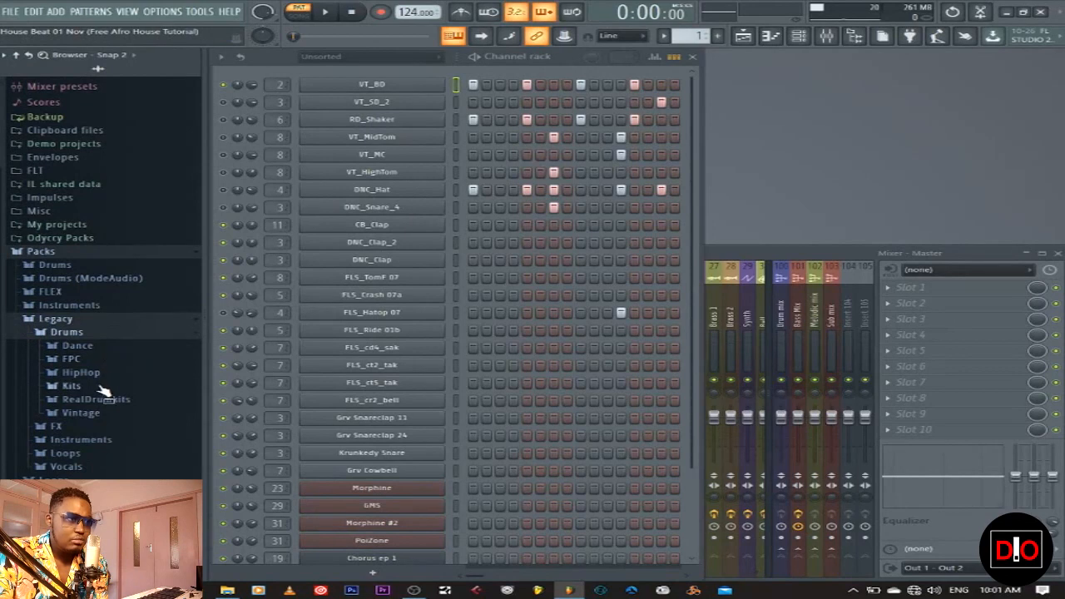
click(108, 415)
scroll(112, 391, down, 5)
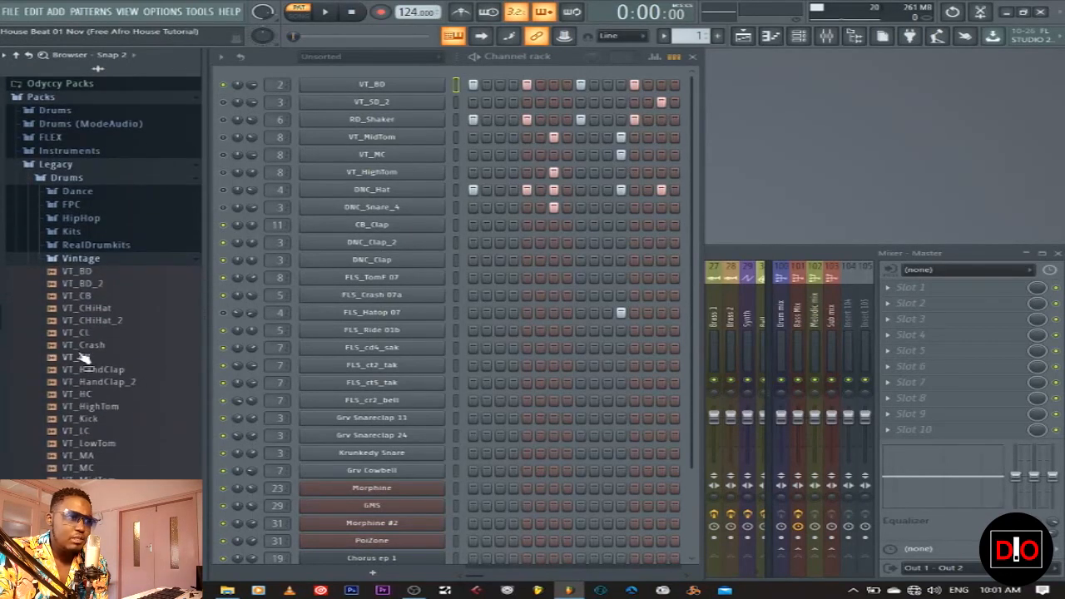
click(93, 273)
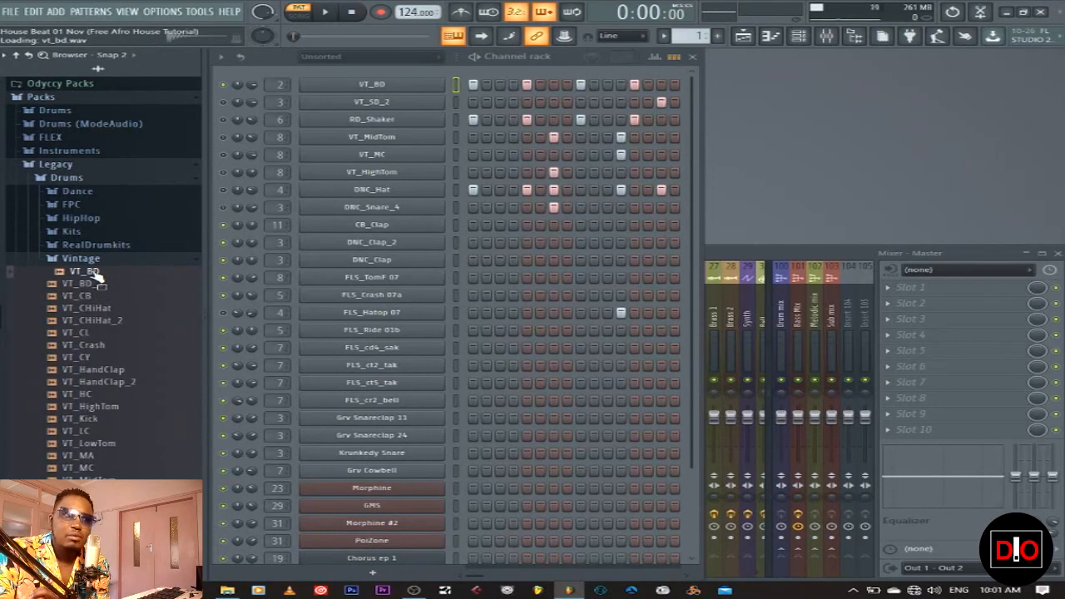
Play and stop the drum pattern several times to audition it
click(332, 13)
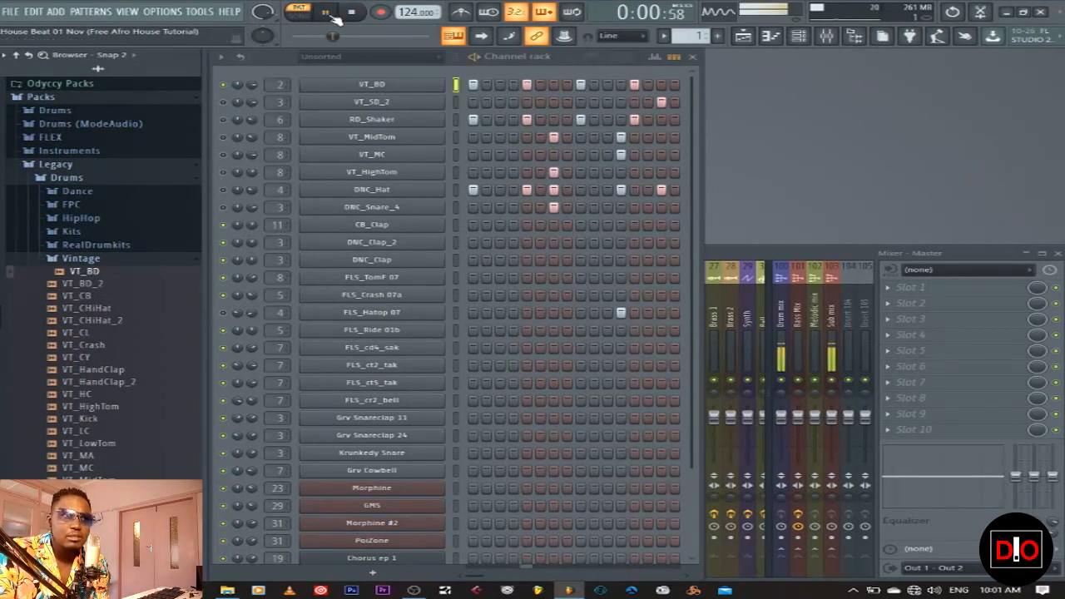
click(354, 12)
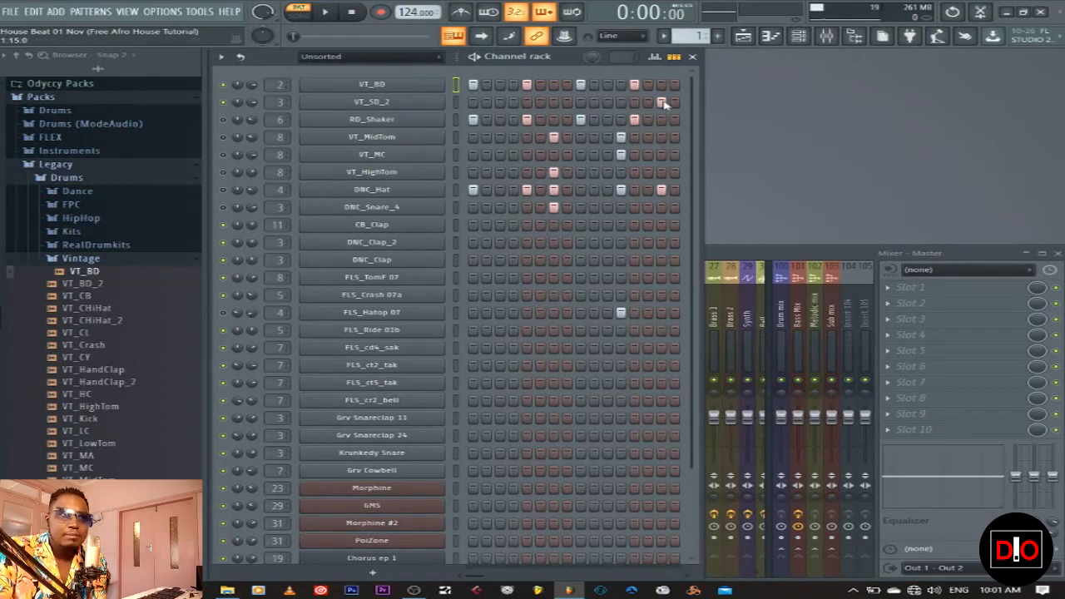
key(space)
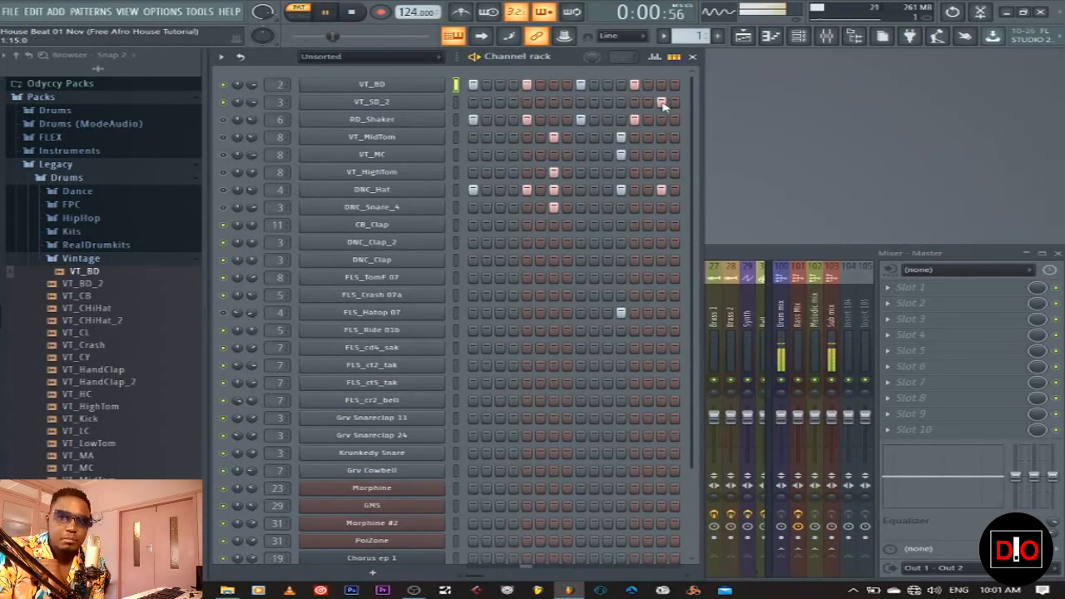
key(space)
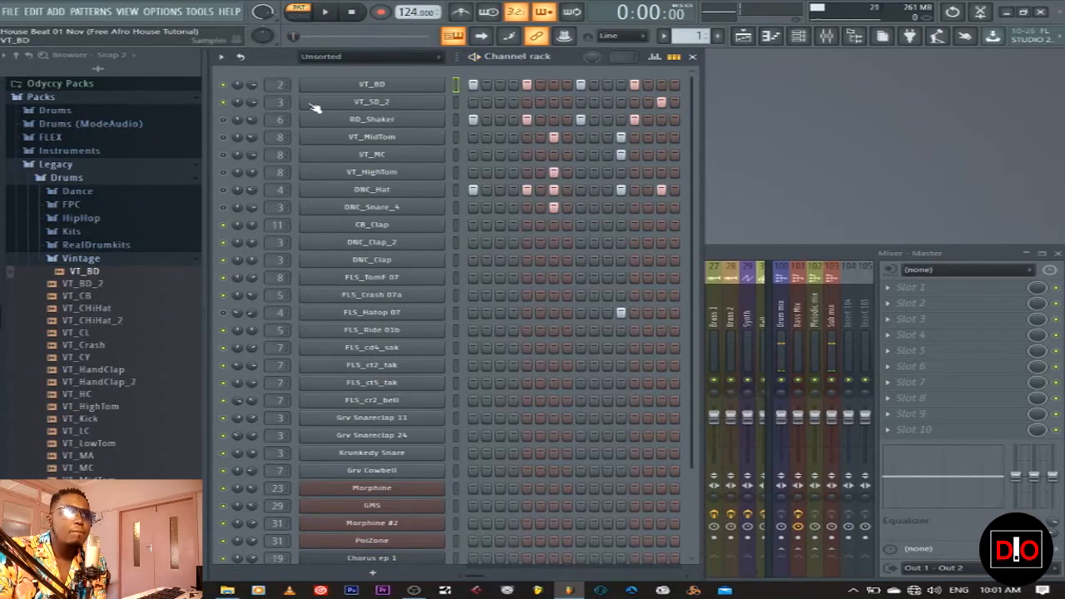
key(space)
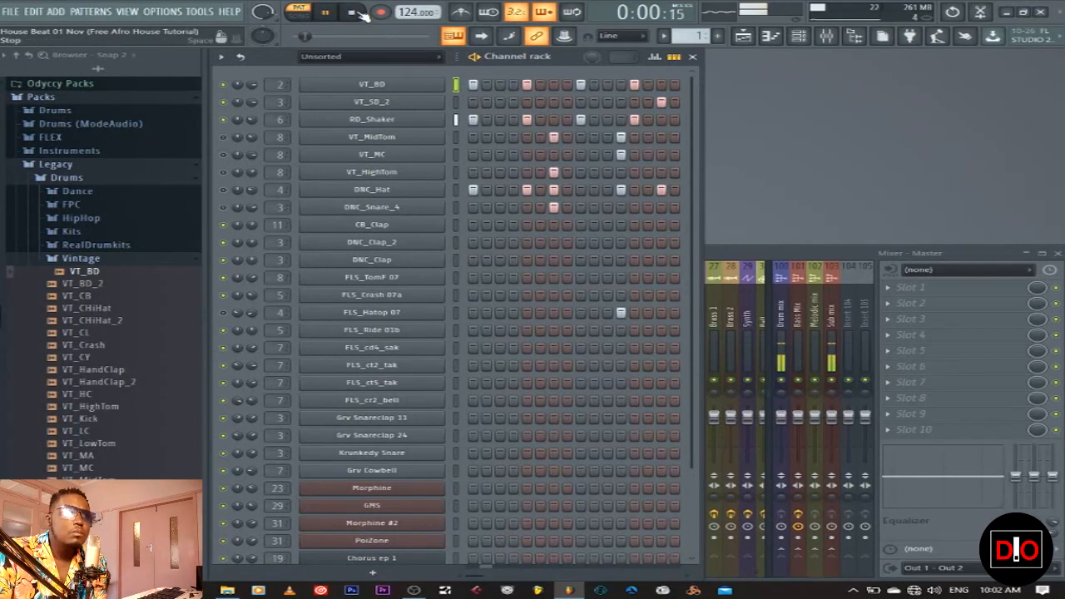
key(space)
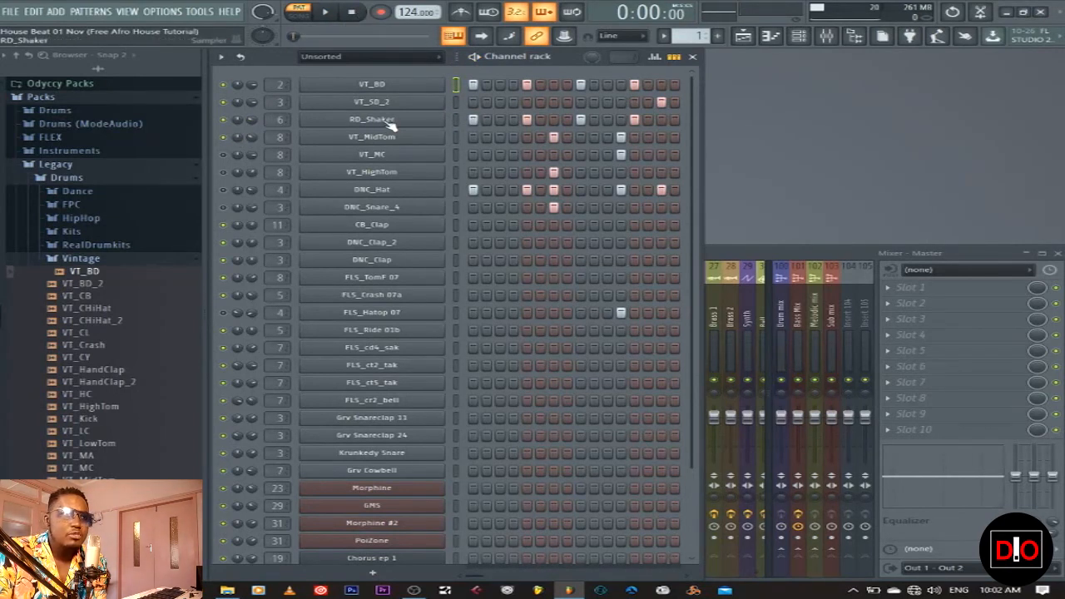
click(81, 259)
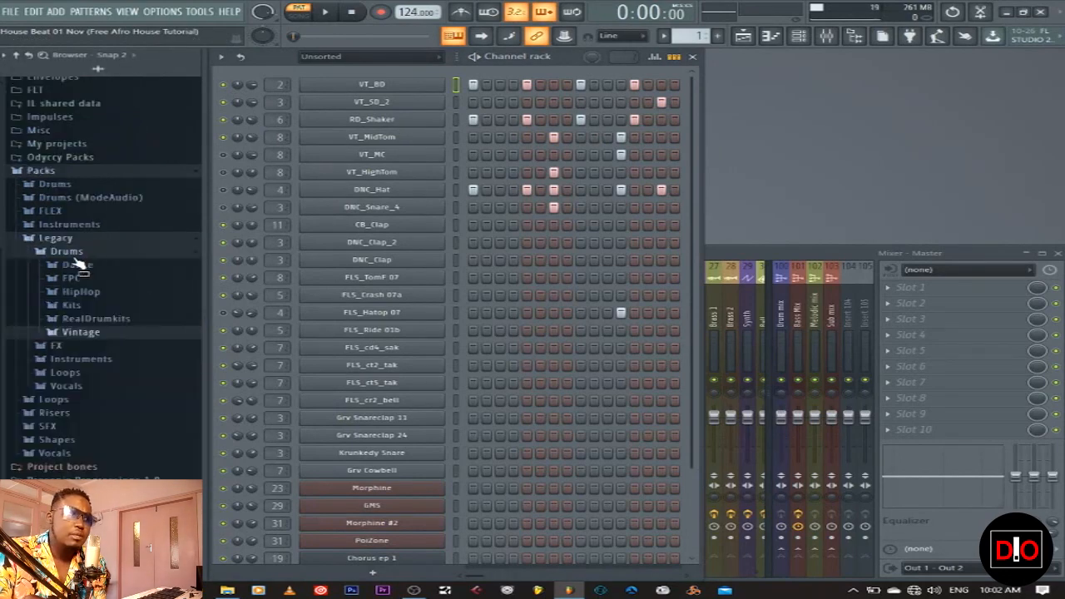
click(110, 320)
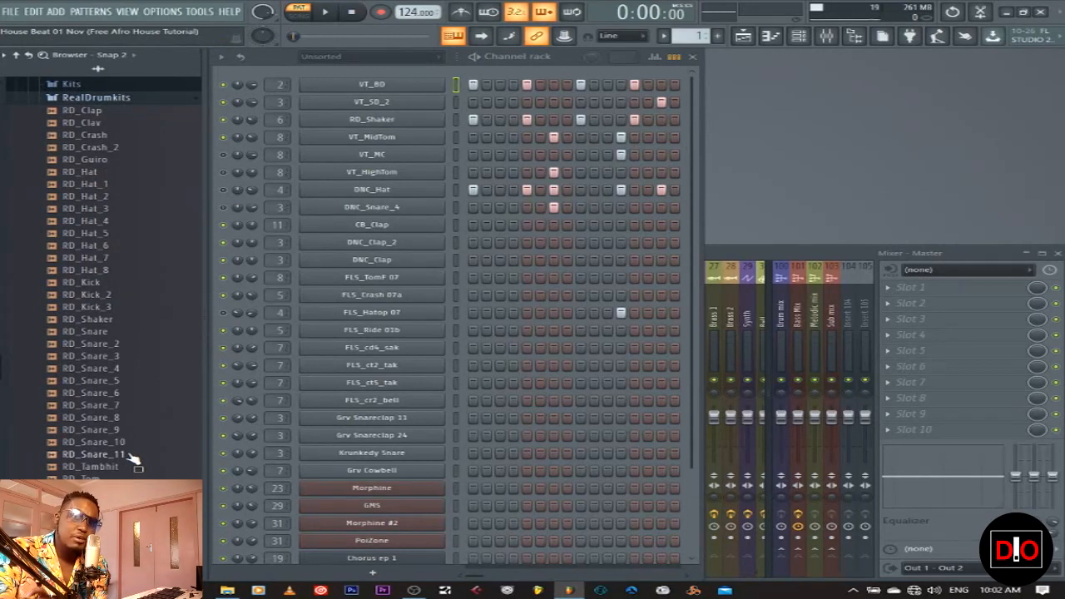
click(114, 172)
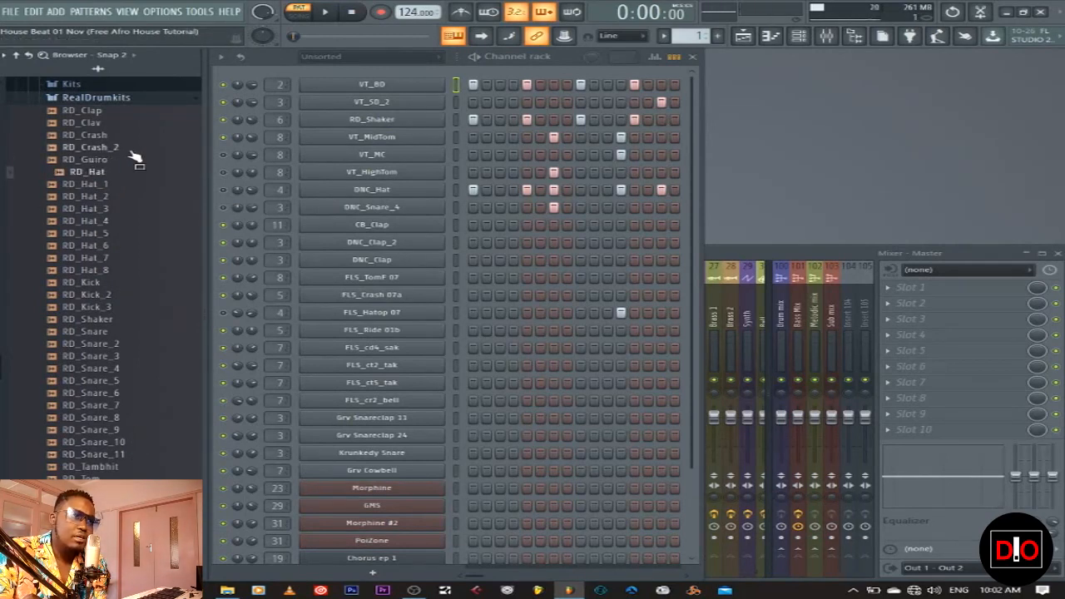
click(130, 150)
click(126, 138)
click(120, 125)
click(115, 113)
click(118, 395)
click(122, 417)
click(115, 383)
click(113, 371)
click(118, 358)
click(121, 346)
scroll(124, 375, down, 6)
click(124, 345)
click(126, 357)
click(127, 369)
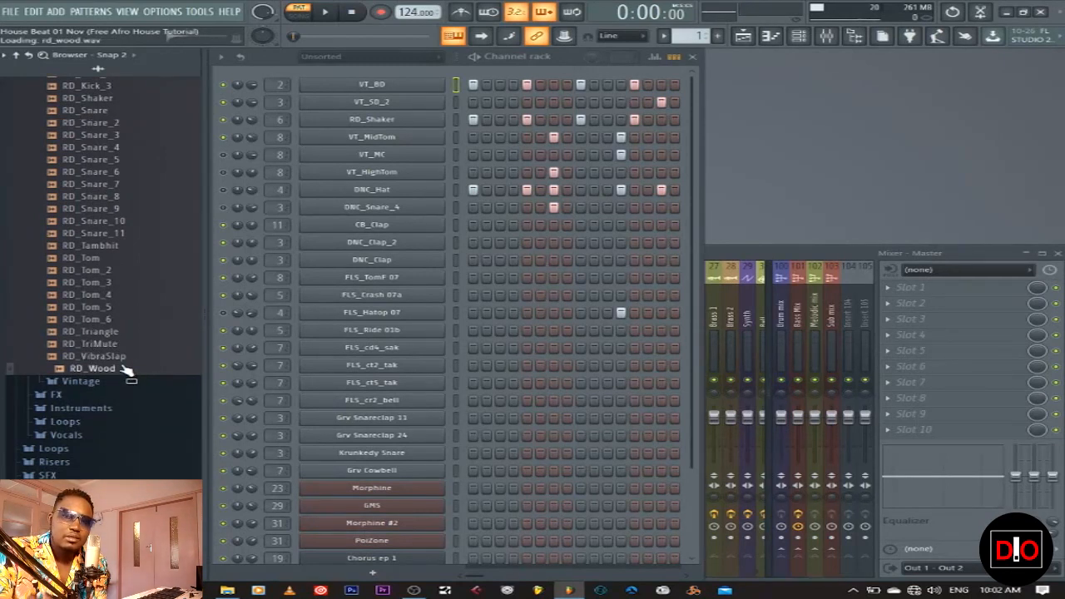
scroll(126, 379, up, 4)
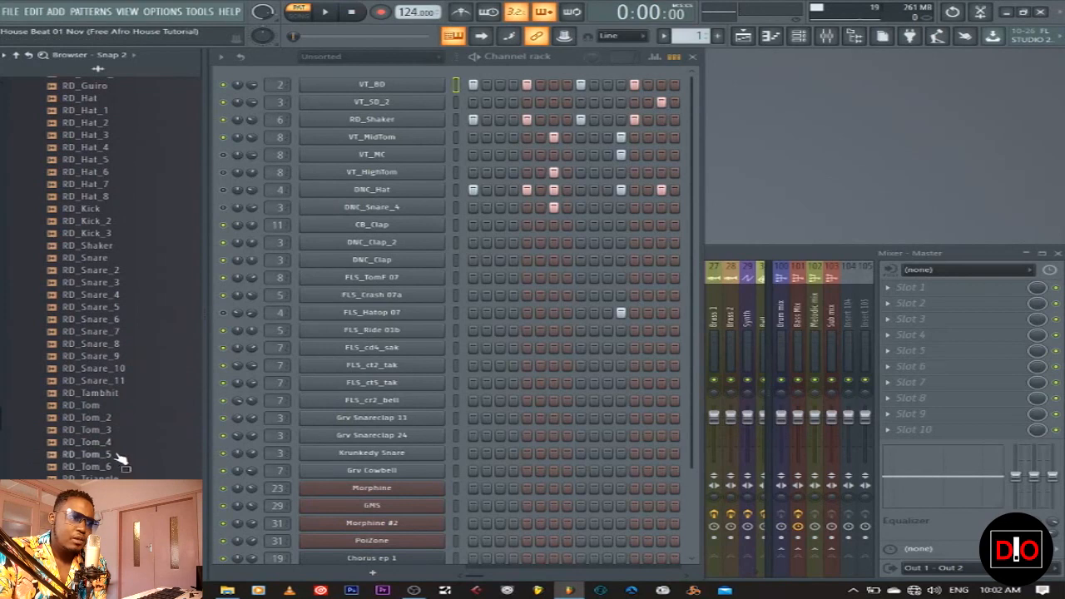
click(101, 252)
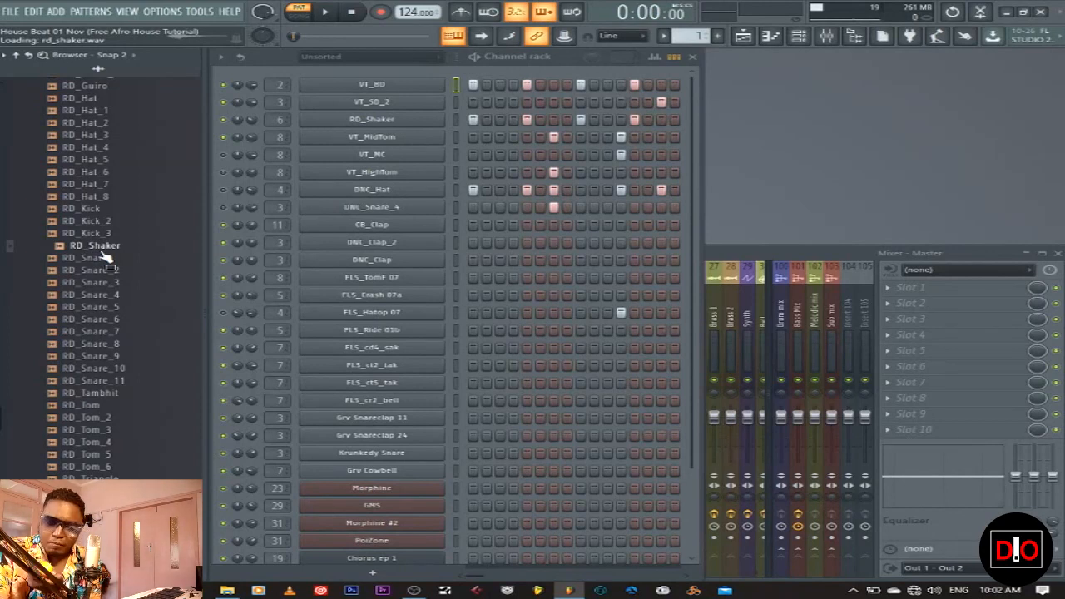
scroll(106, 258, up, 5)
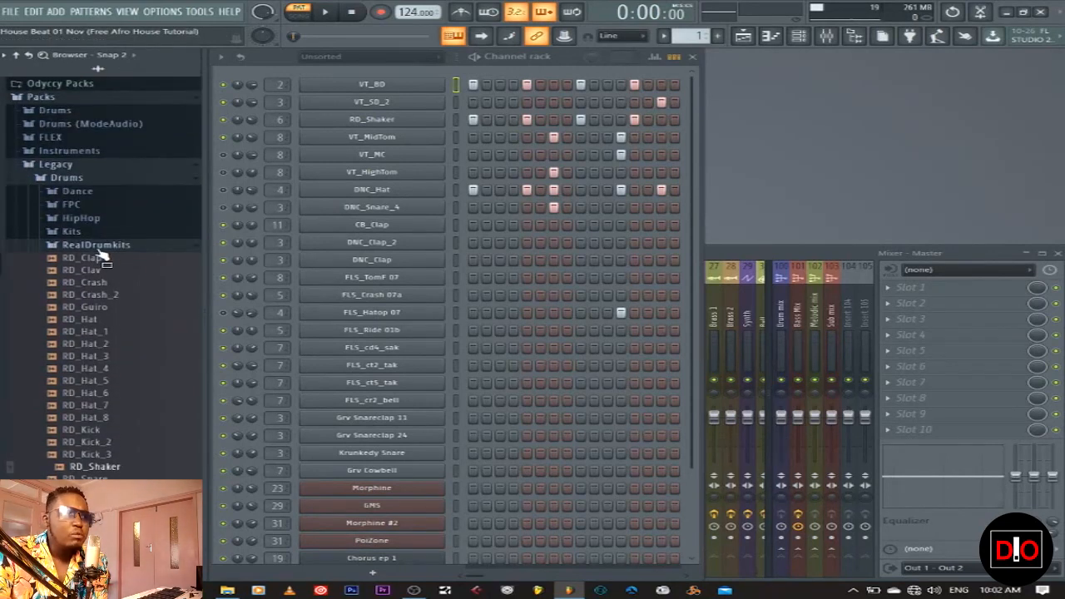
click(107, 253)
click(223, 172)
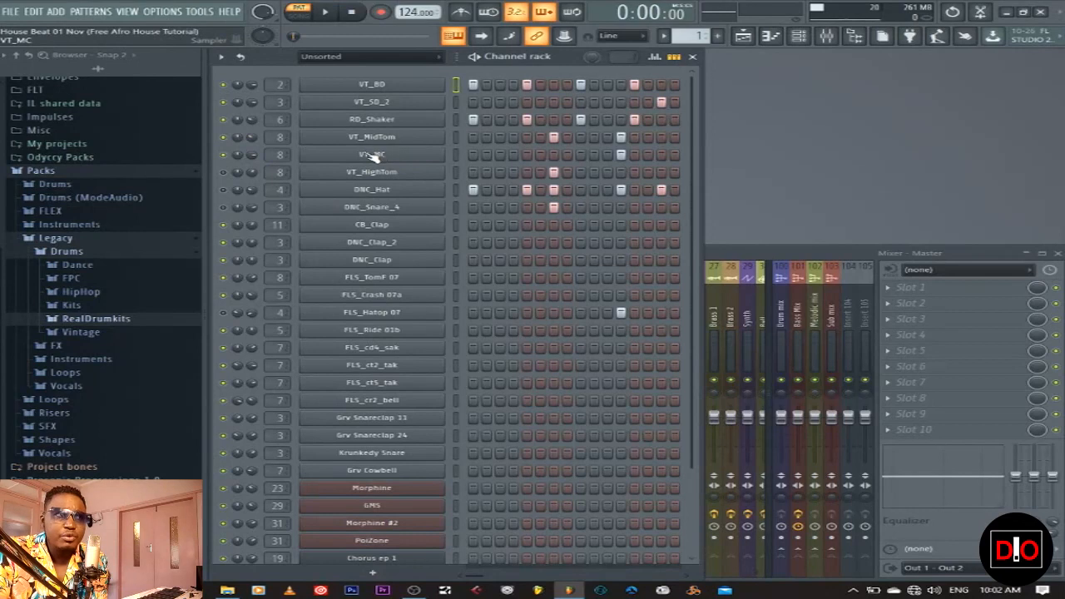
click(456, 154)
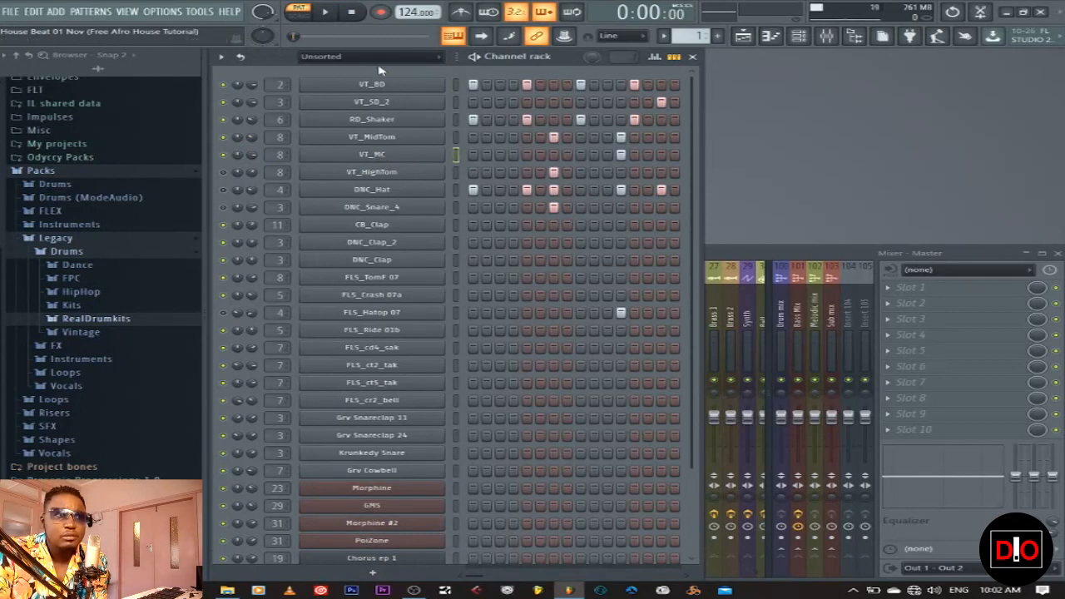
key(space)
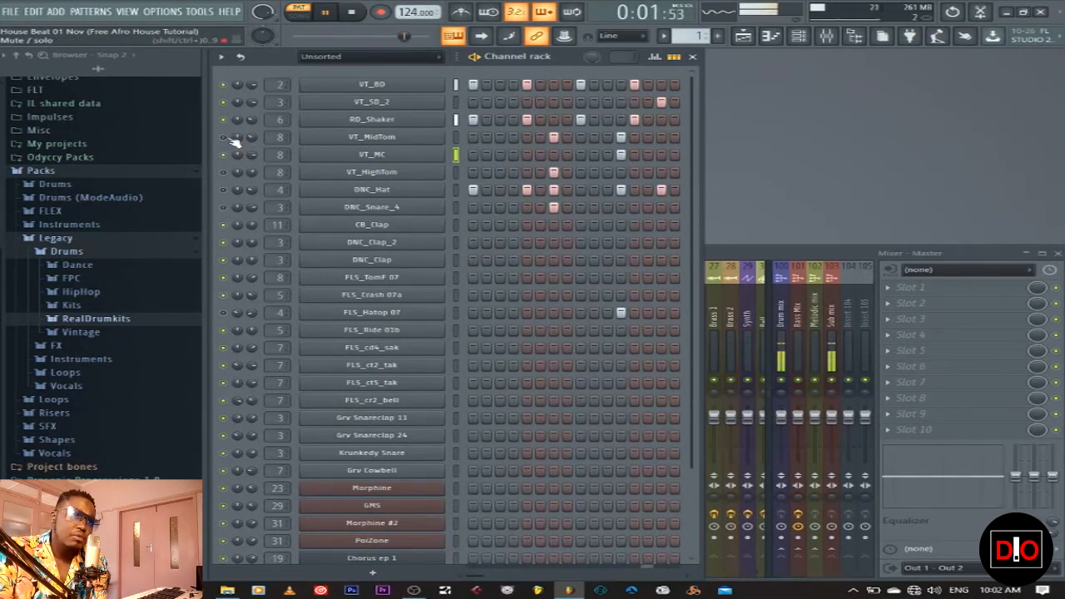
key(space)
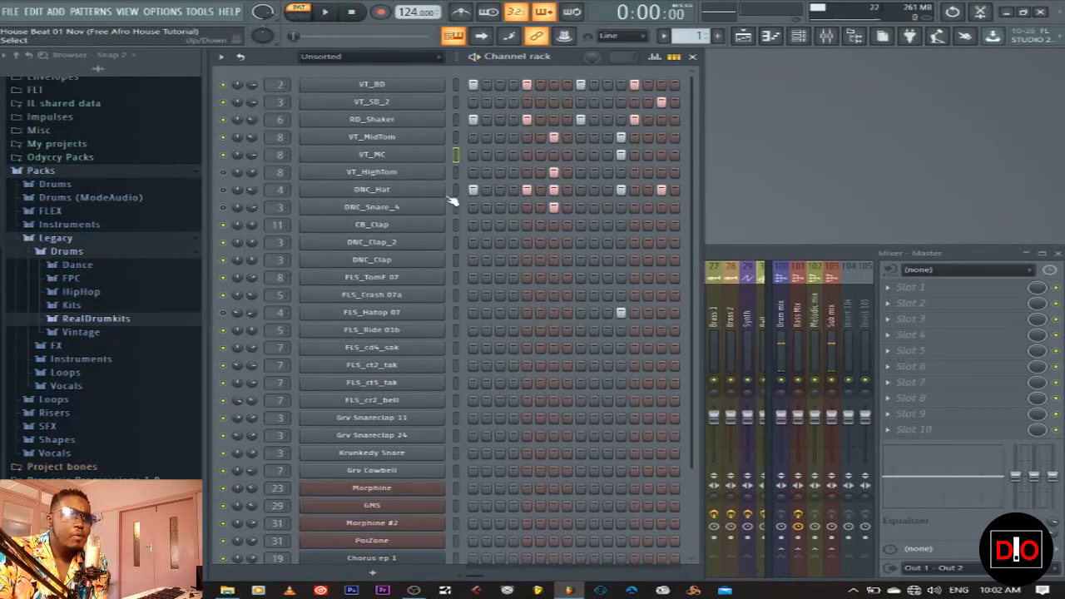
click(456, 172)
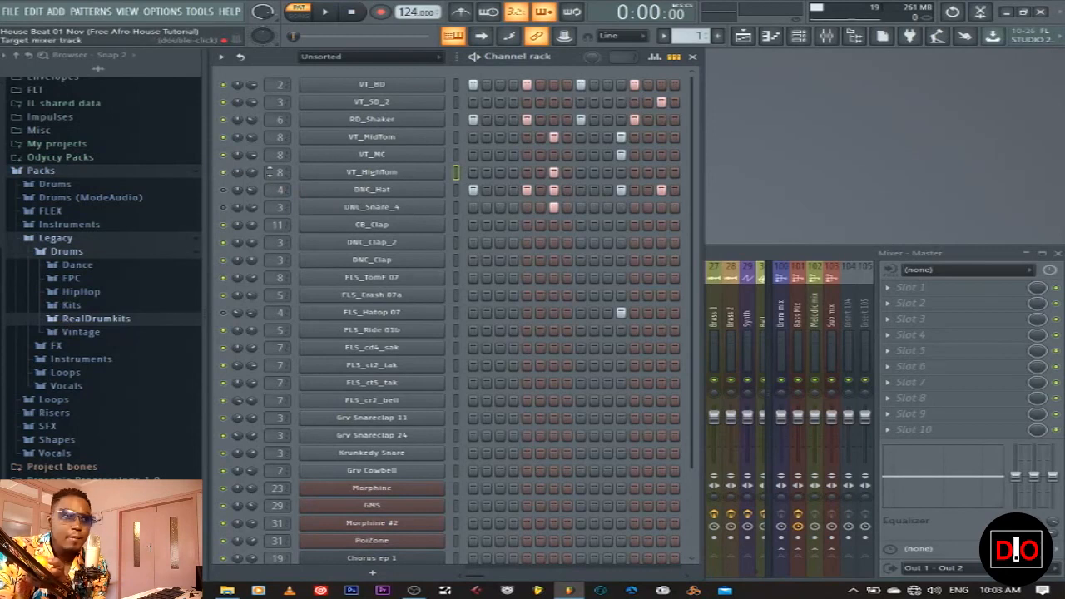
click(456, 189)
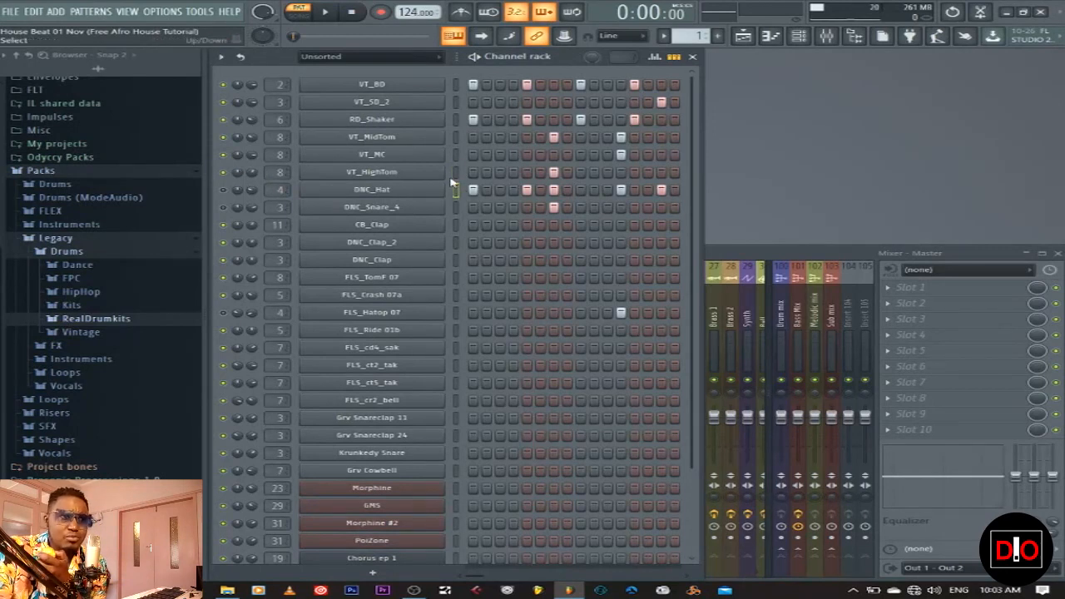
click(456, 172)
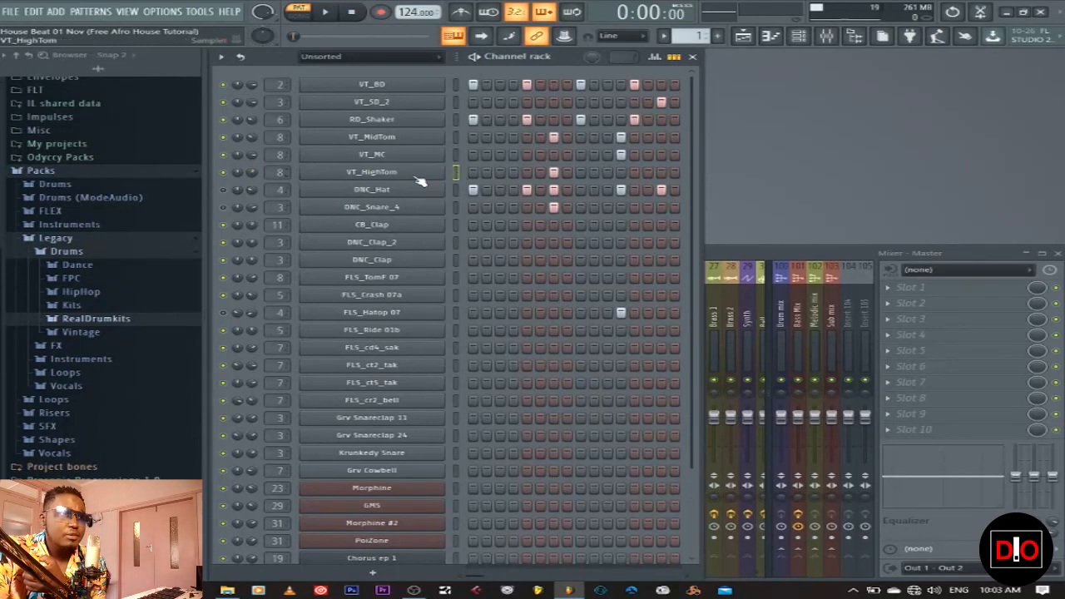
key(space)
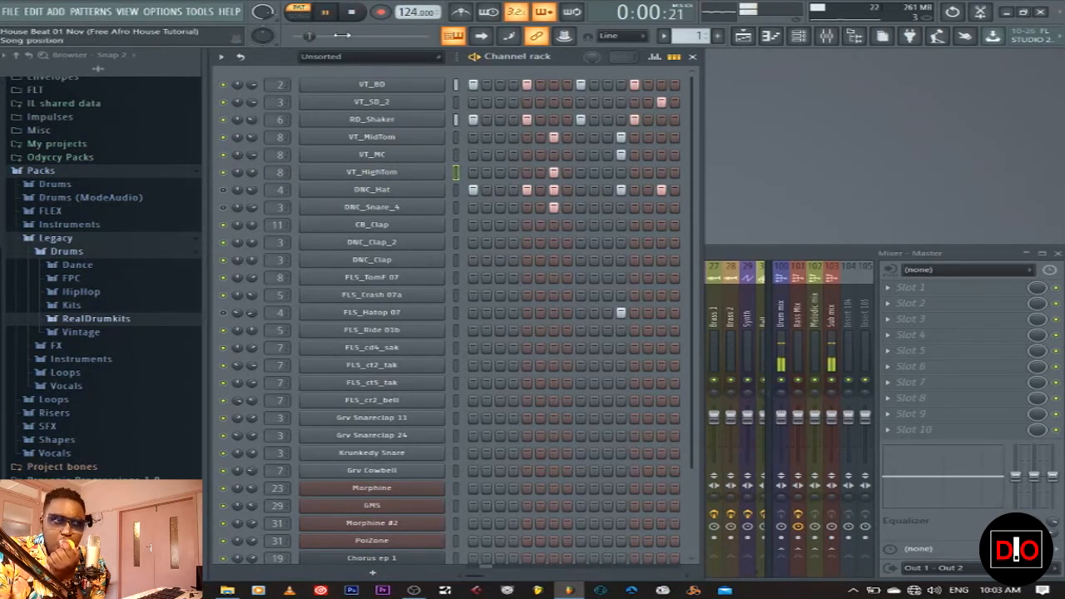
click(350, 12)
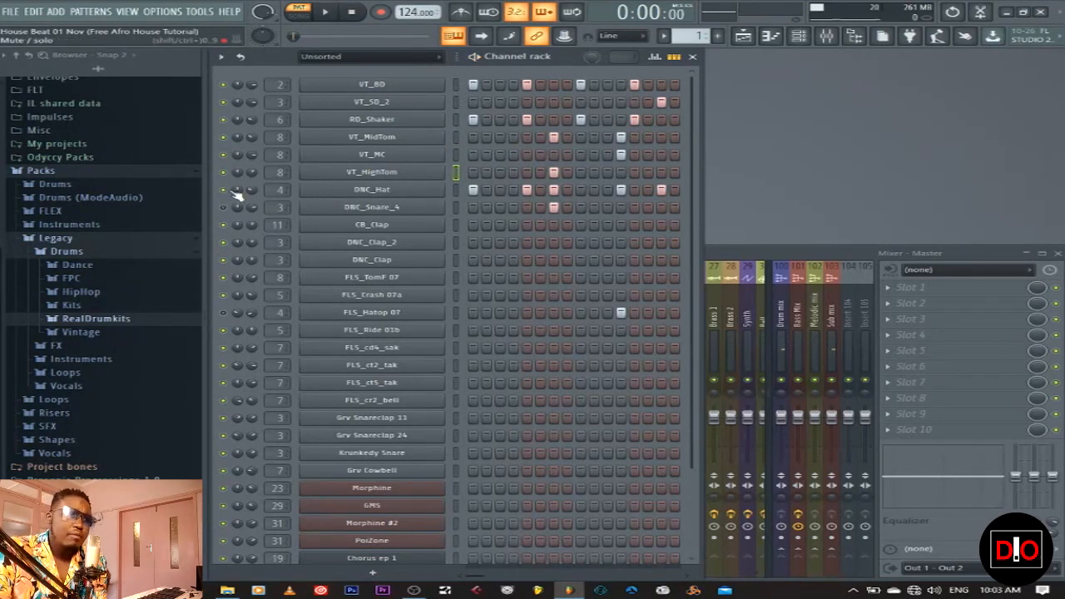
key(space)
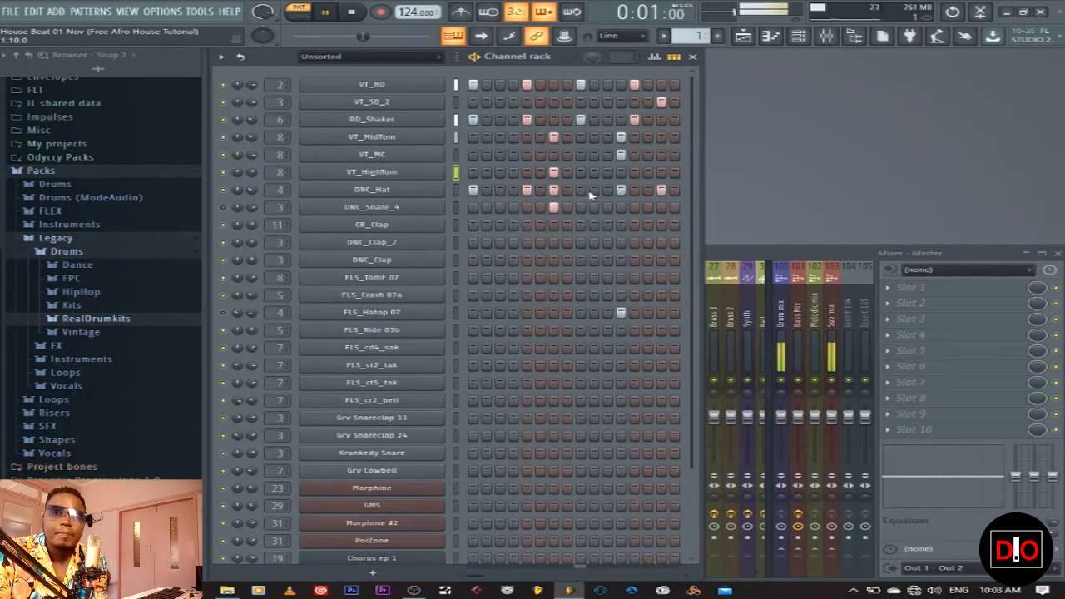
key(space)
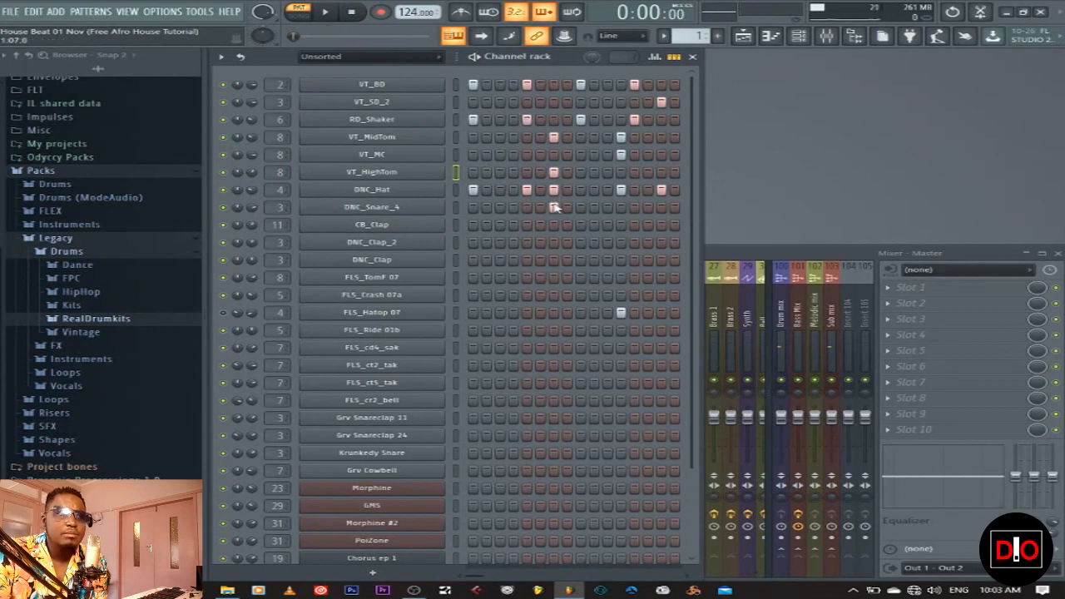
key(space)
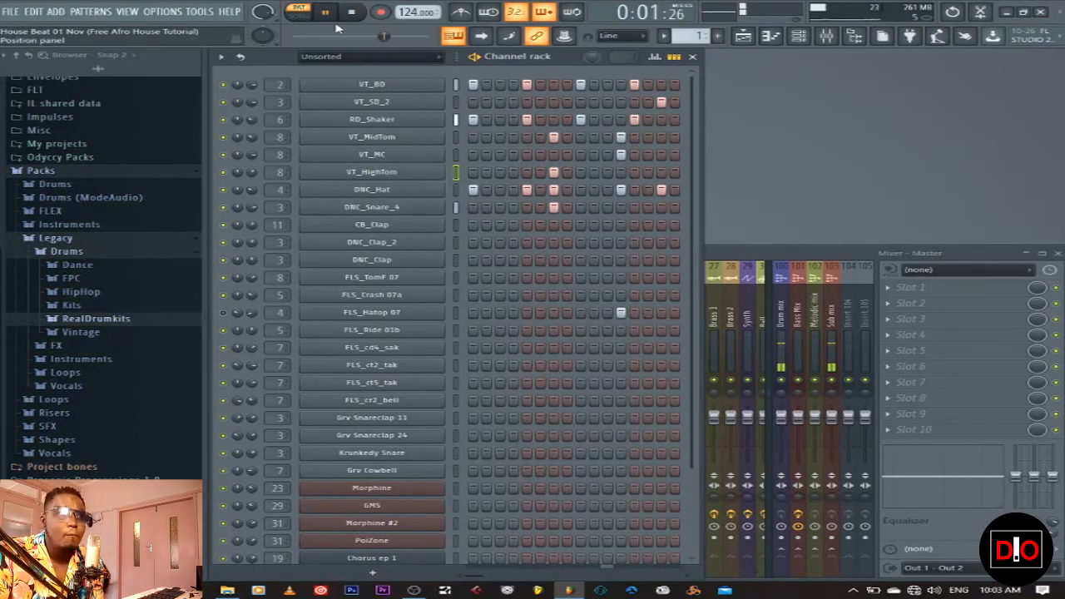
key(space)
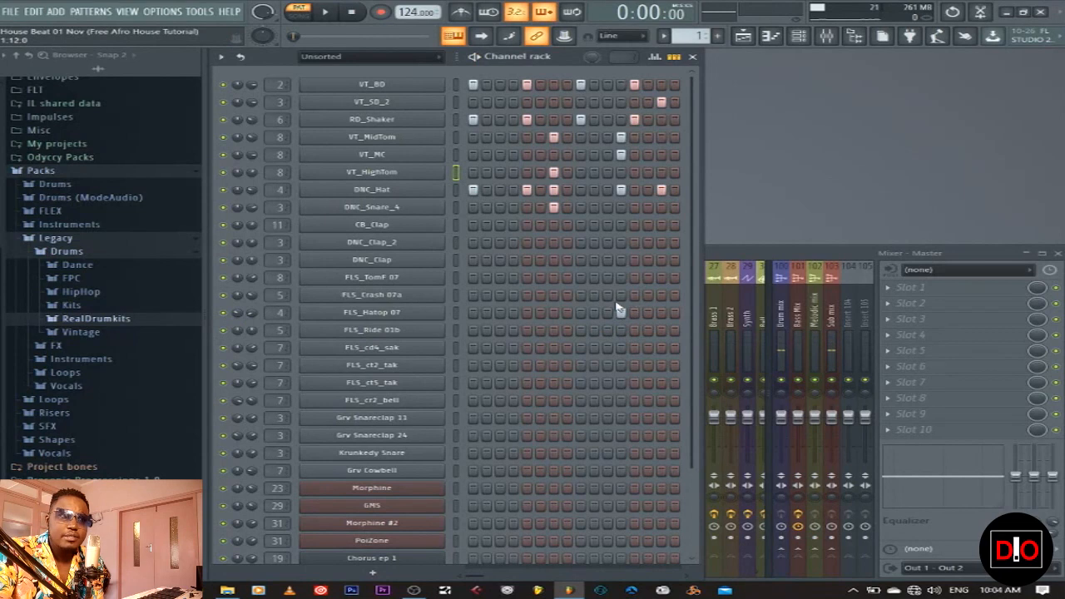
key(space)
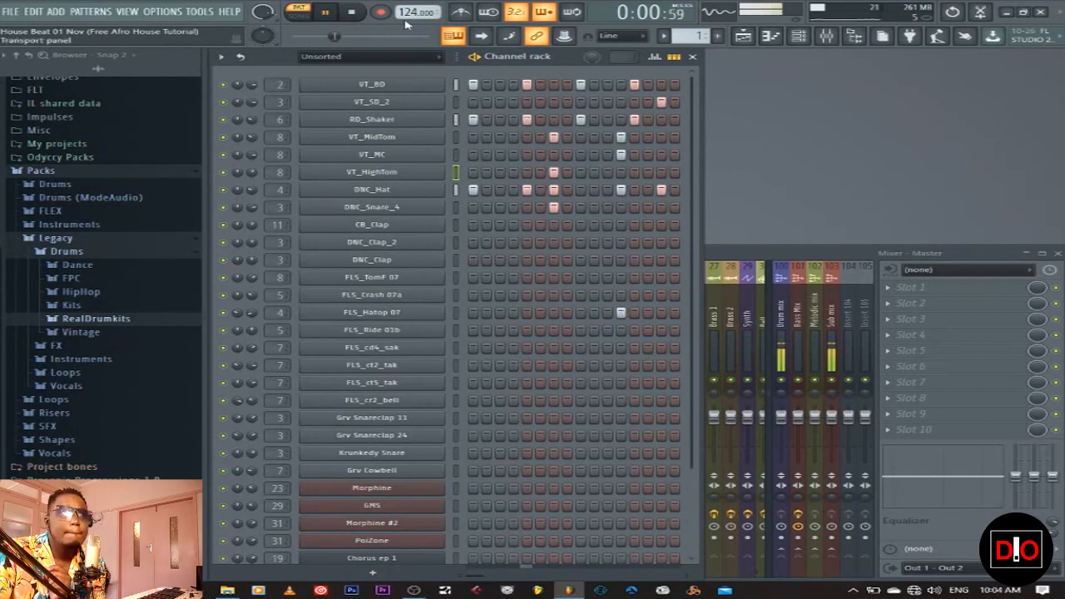
click(352, 12)
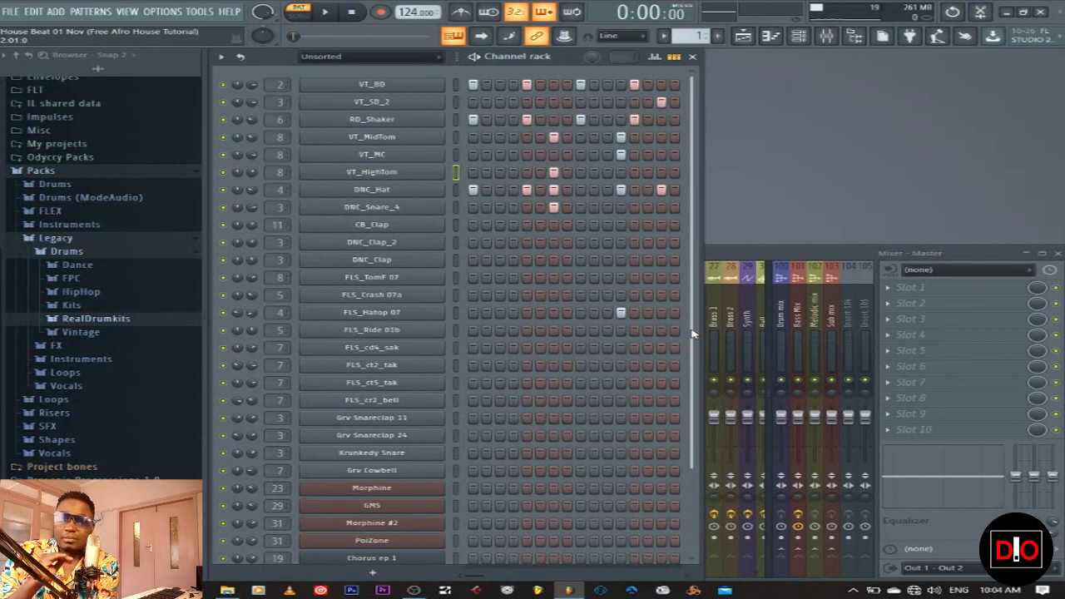
Switch to empty pattern 16, then make SFX the current pattern from the Playlist
click(719, 36)
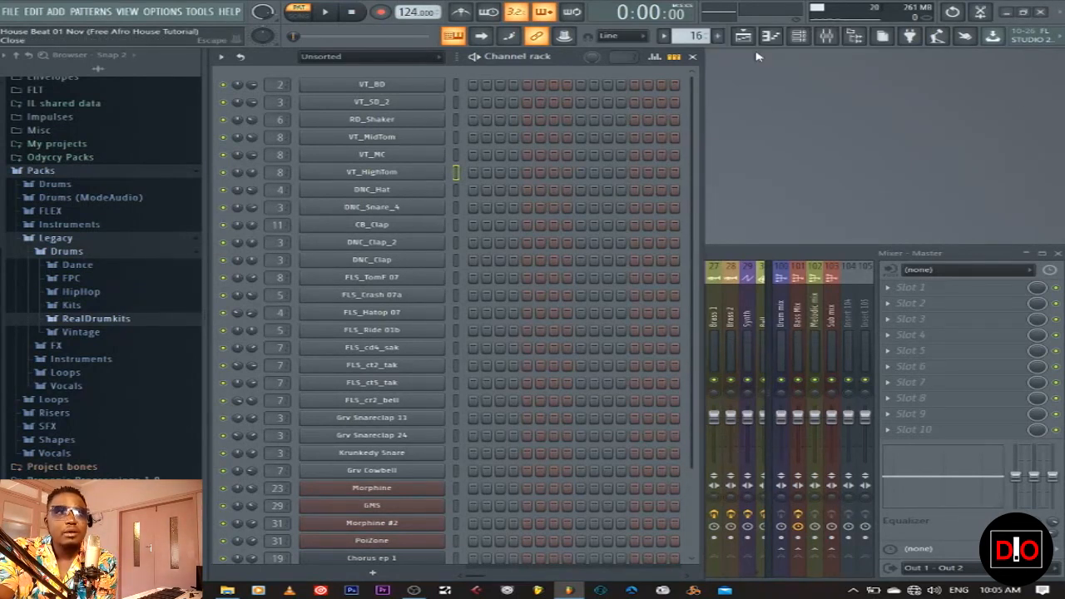
click(750, 39)
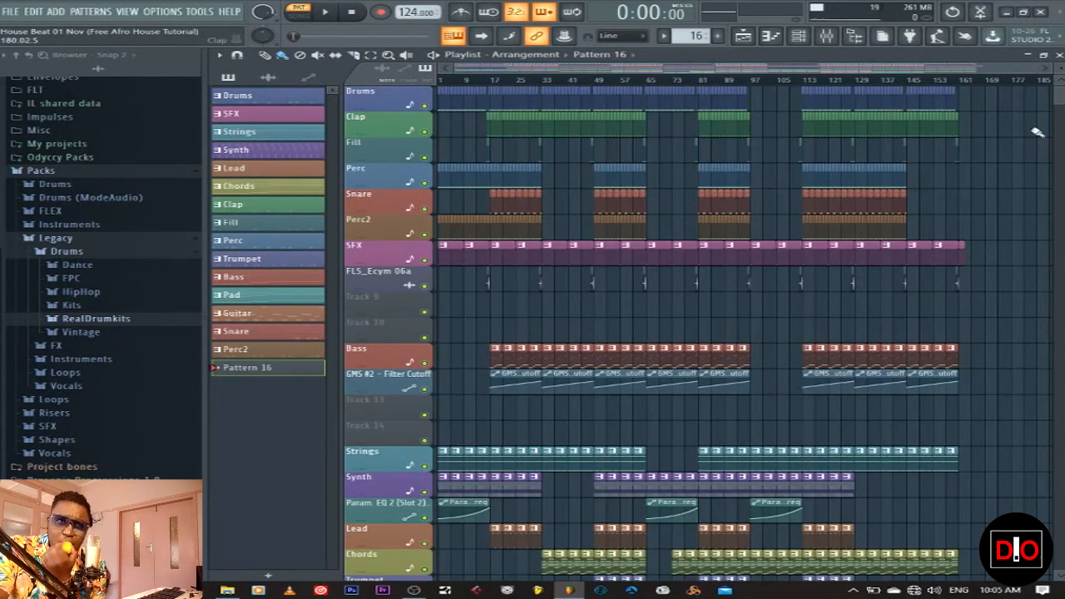
click(1059, 54)
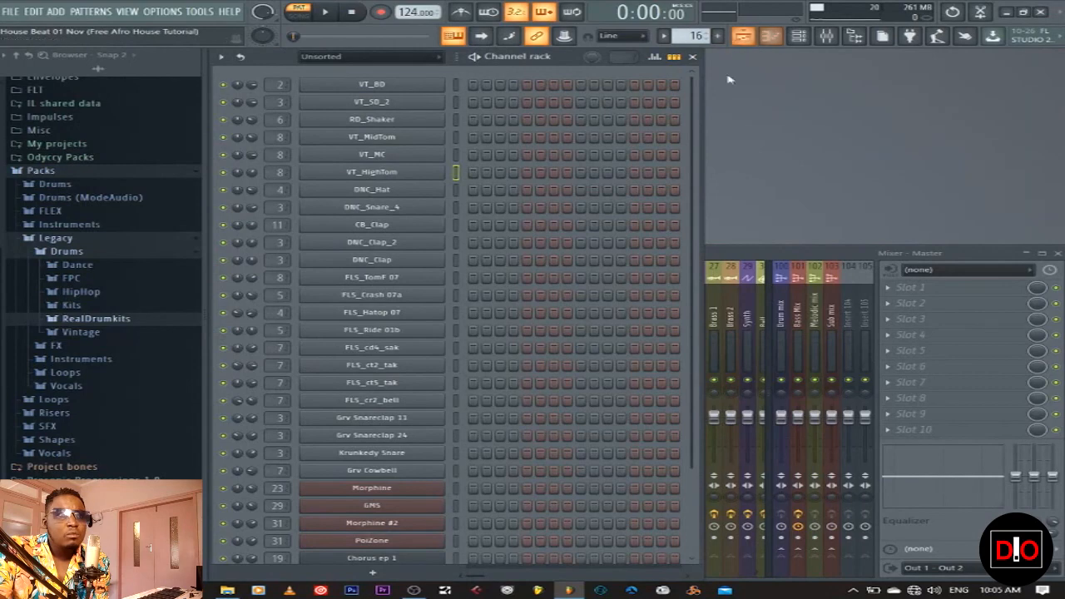
scroll(677, 268, down, 2)
scroll(676, 269, down, 2)
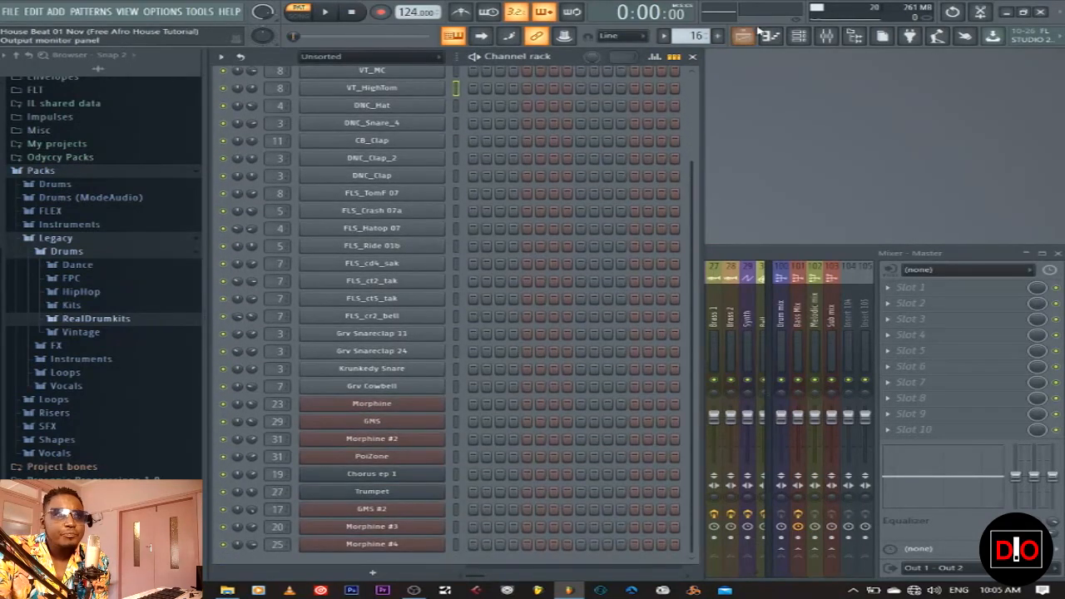
click(743, 36)
click(301, 116)
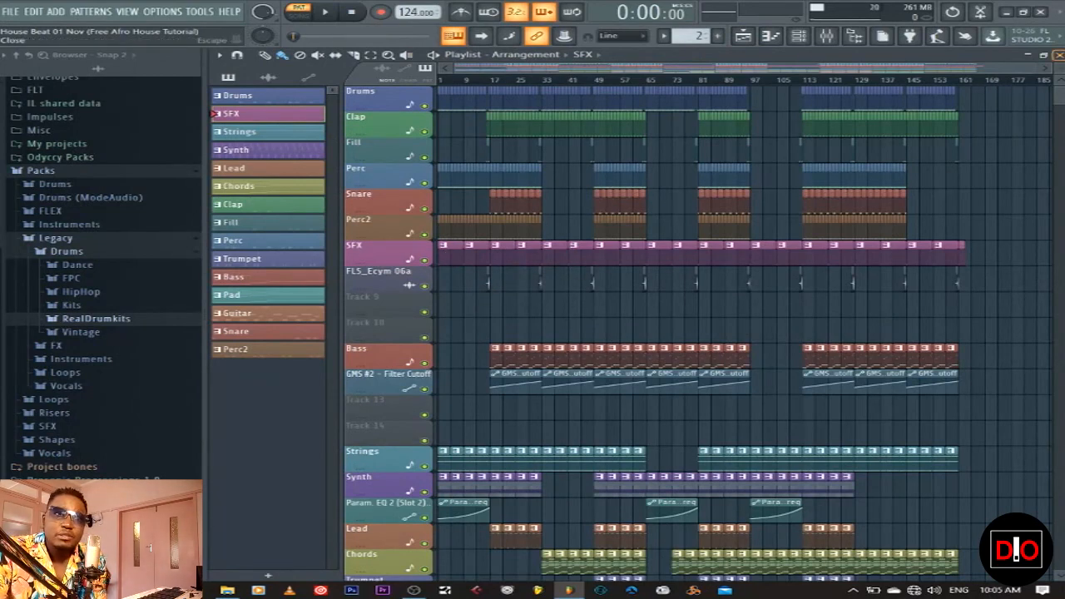
click(1058, 54)
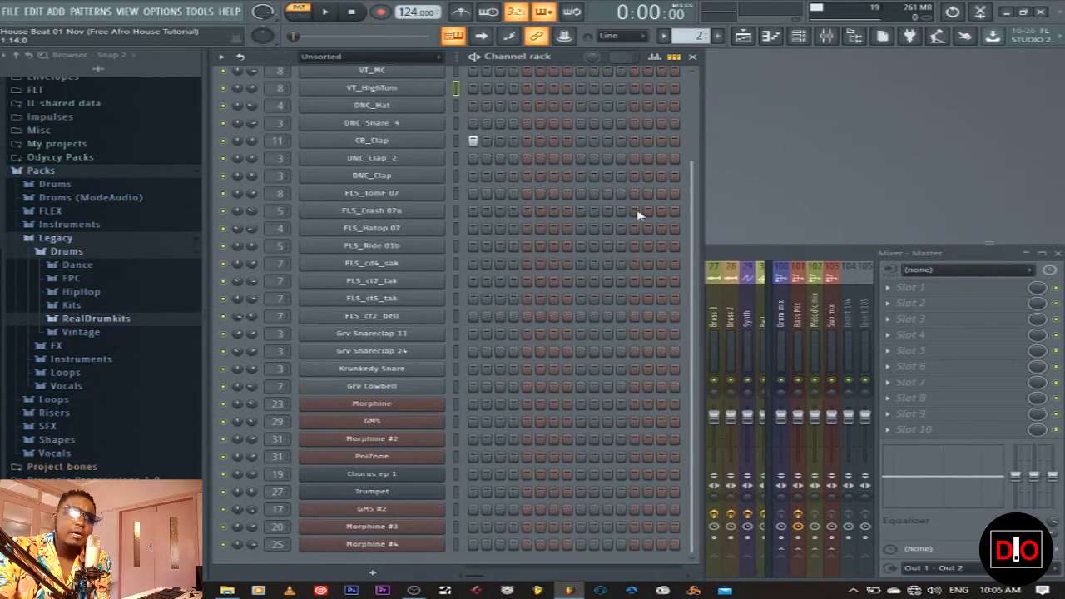
Select the CB_Clap channel and audition the SFX pattern
click(457, 140)
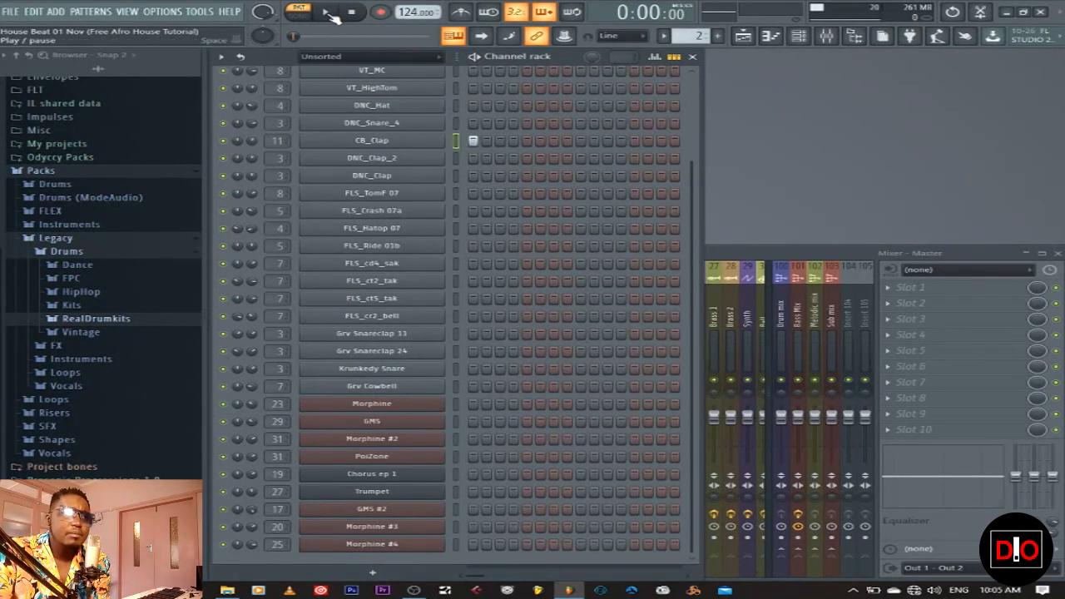
click(328, 13)
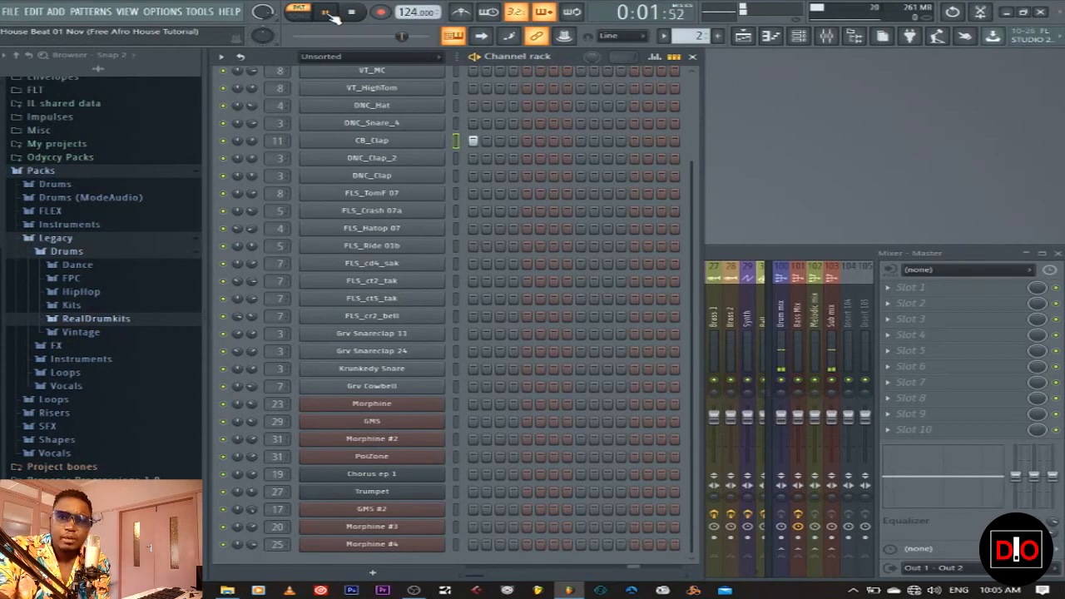
click(351, 12)
Solo the Drums track, let SFX play too, and audition the arrangement
click(484, 36)
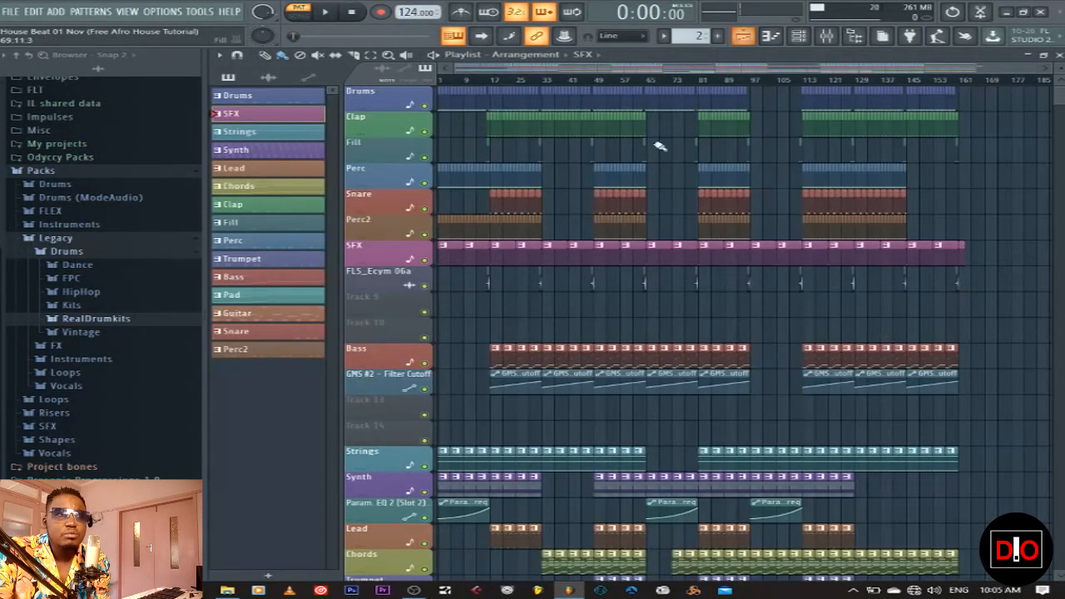
drag(1036, 68, 757, 79)
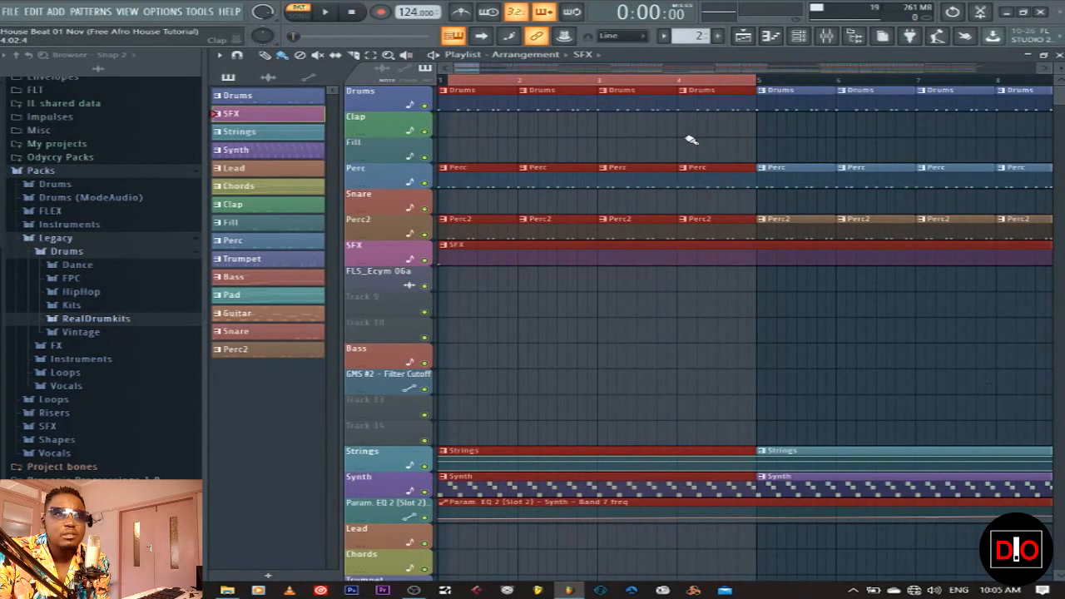
right_click(424, 105)
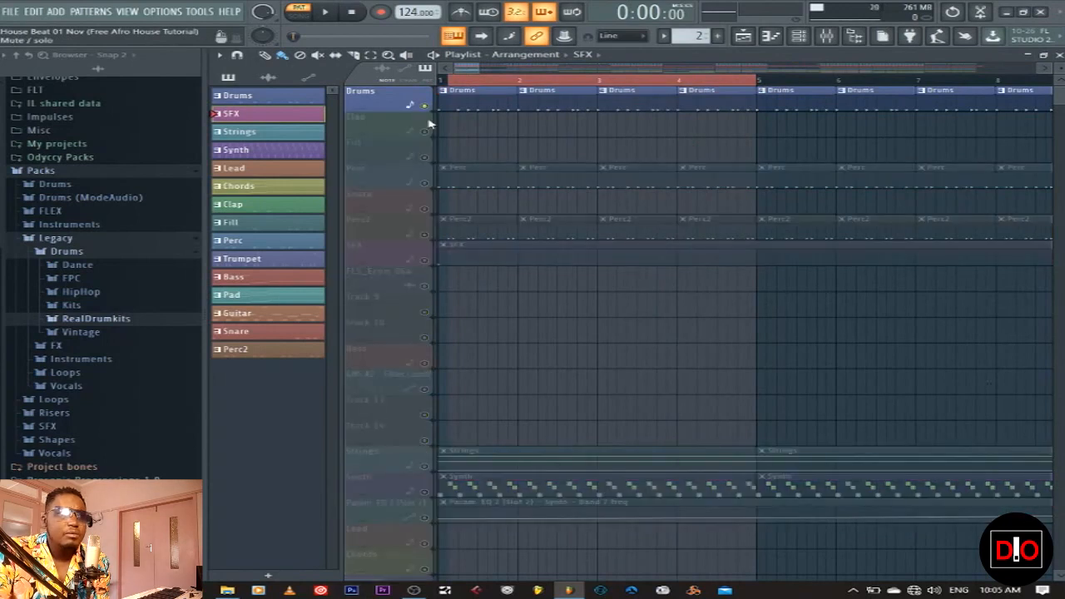
click(425, 260)
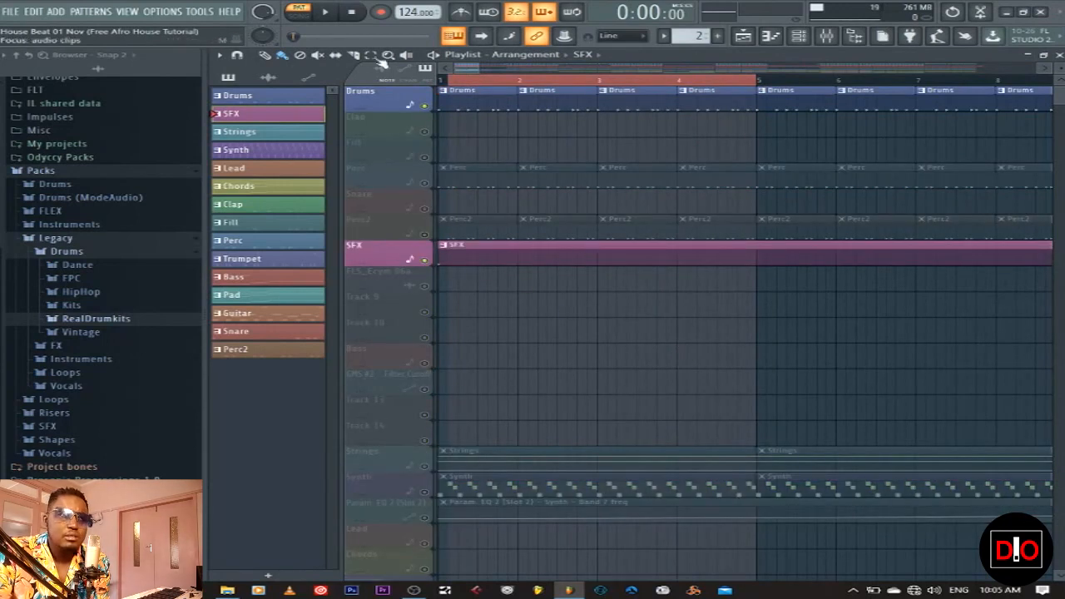
click(328, 12)
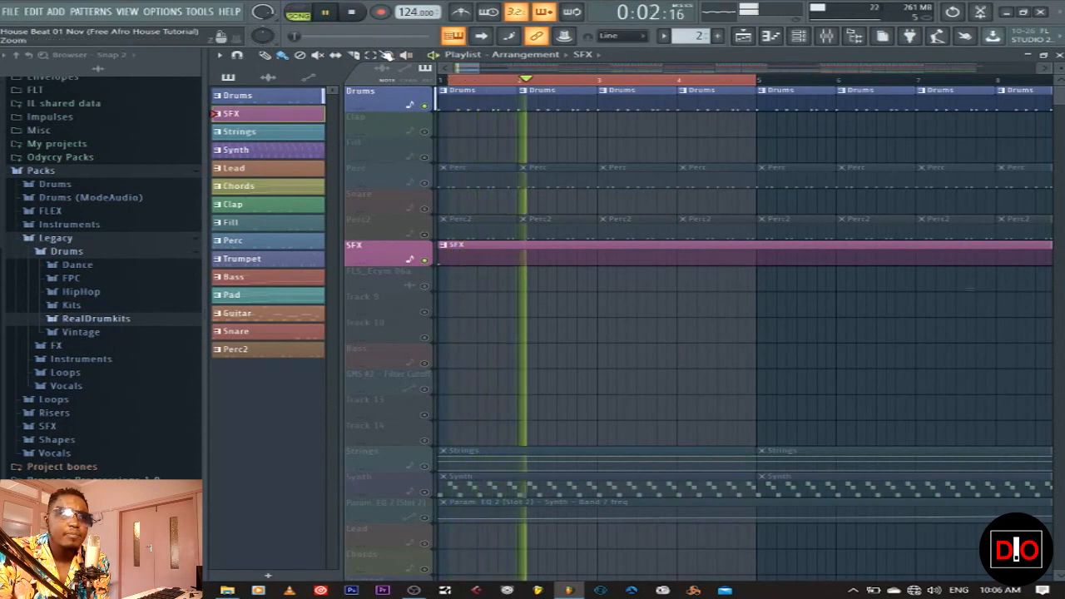
click(355, 14)
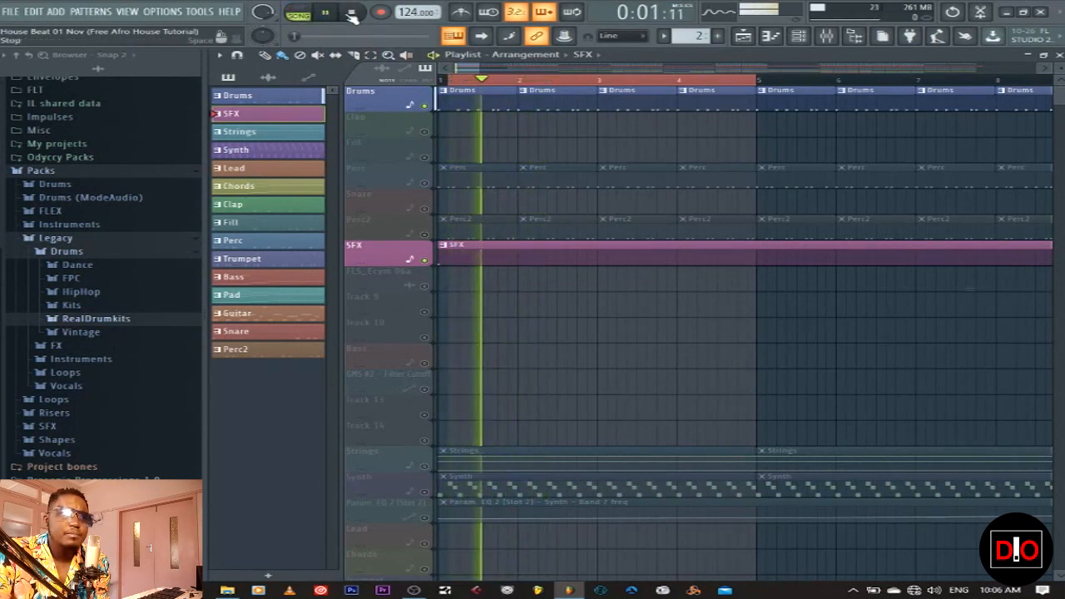
Loop and play bars 1–9, then extend the loop selection to bar 33
double_click(469, 82)
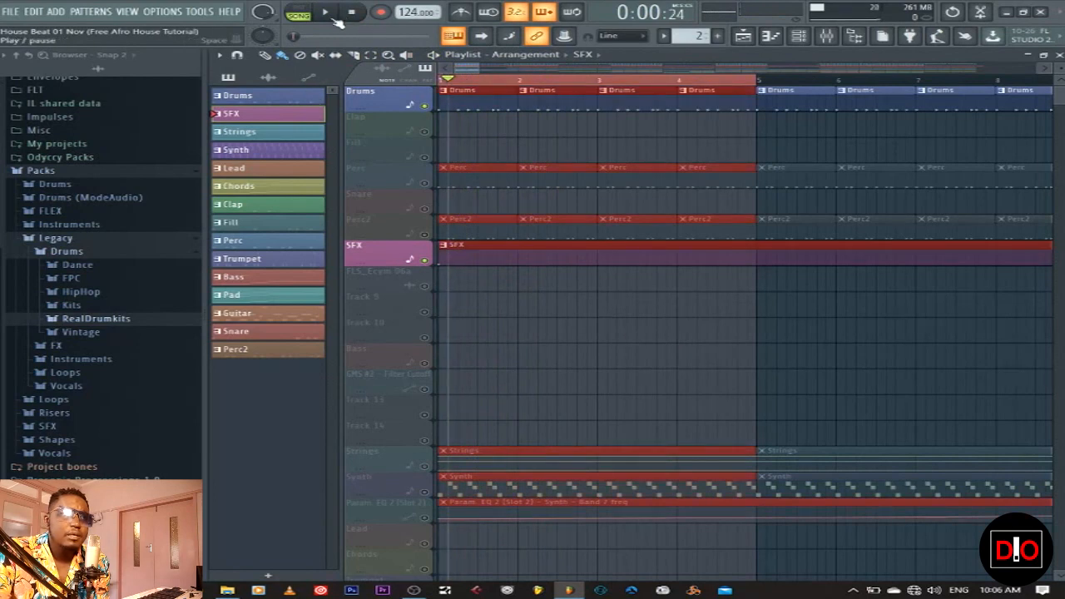
click(329, 15)
click(626, 339)
click(355, 15)
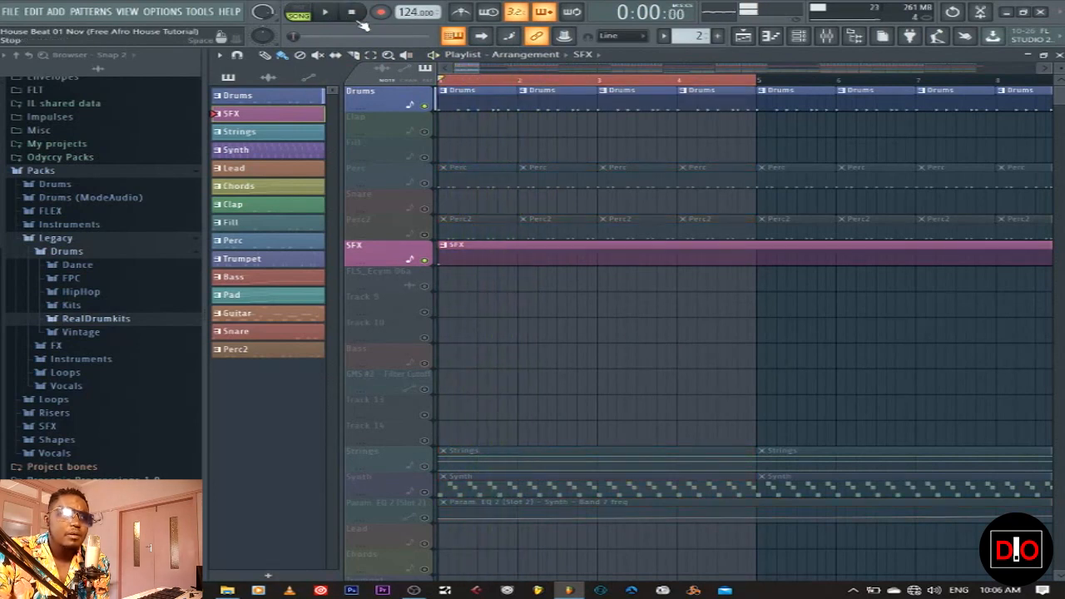
click(327, 14)
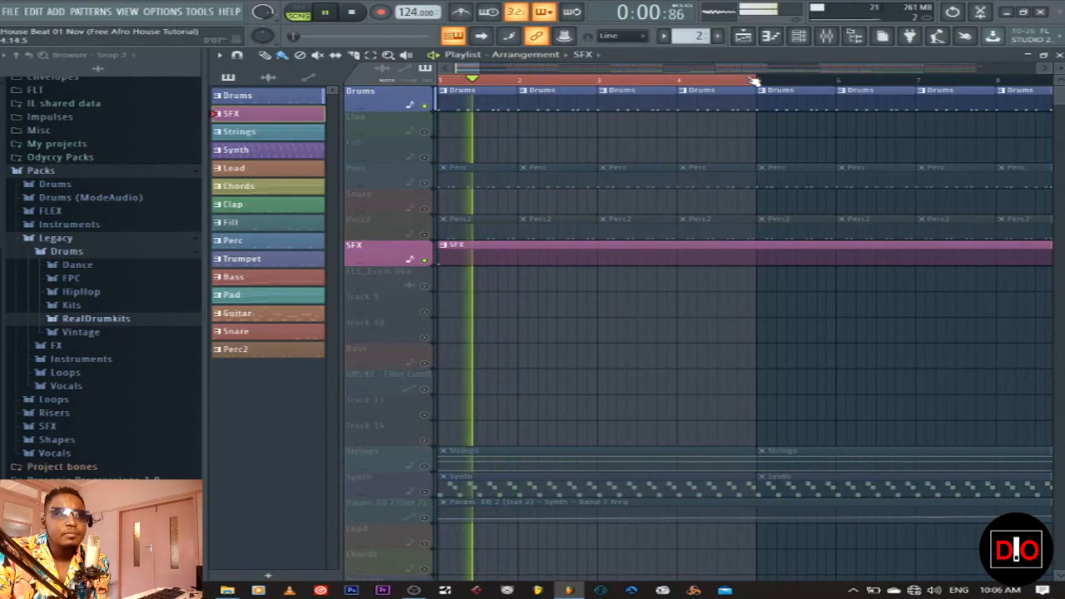
drag(481, 68, 716, 67)
drag(472, 81, 500, 82)
ctrl+click(512, 291)
click(353, 12)
drag(503, 81, 690, 83)
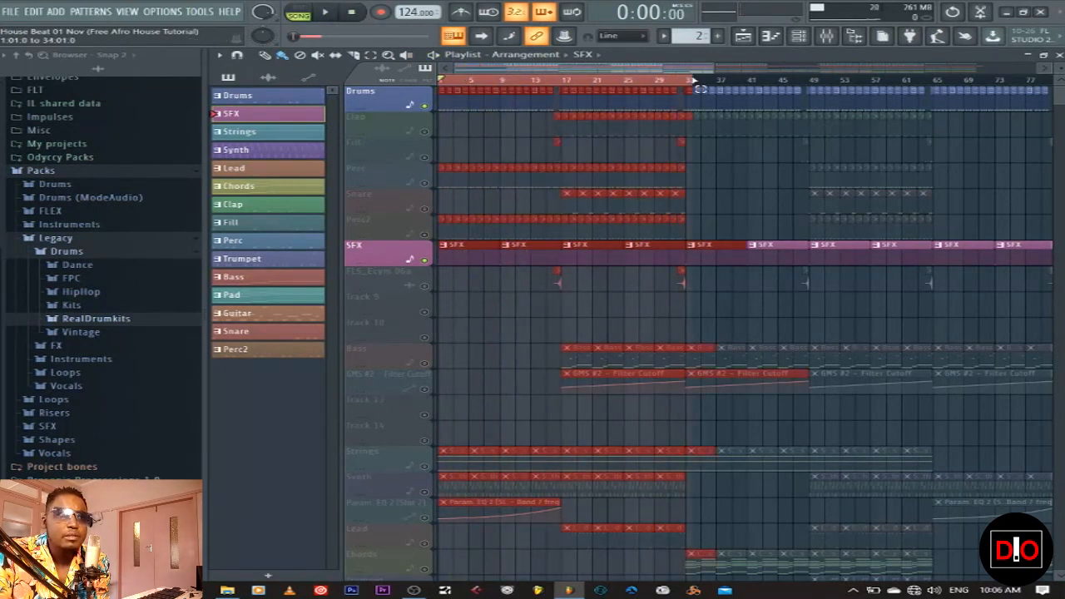
Start the loop at bar 17, make Strings current and preview the Morphine notes
drag(442, 82, 565, 89)
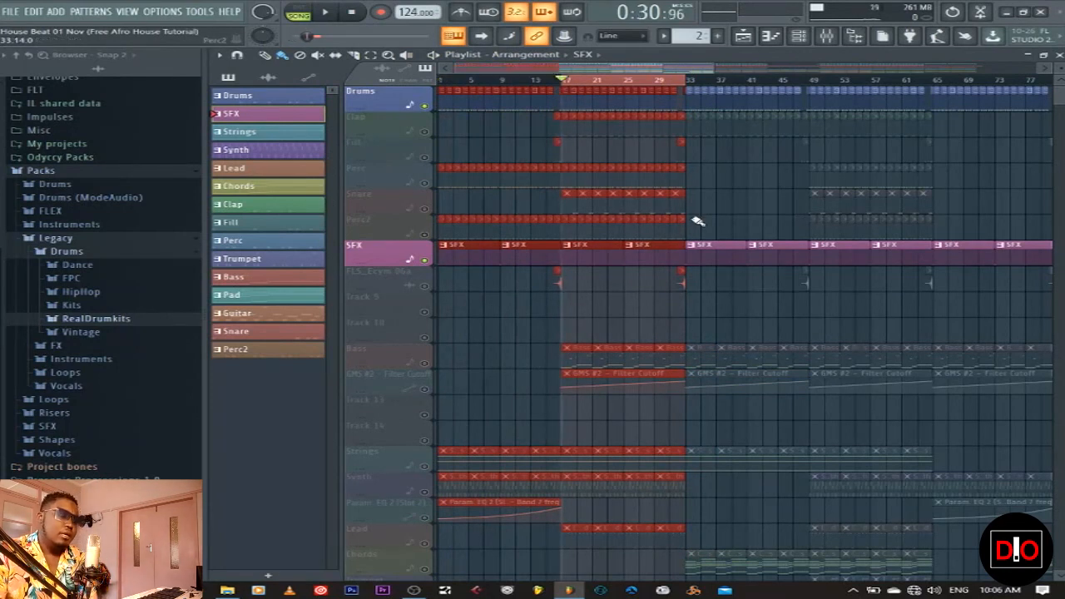
click(301, 134)
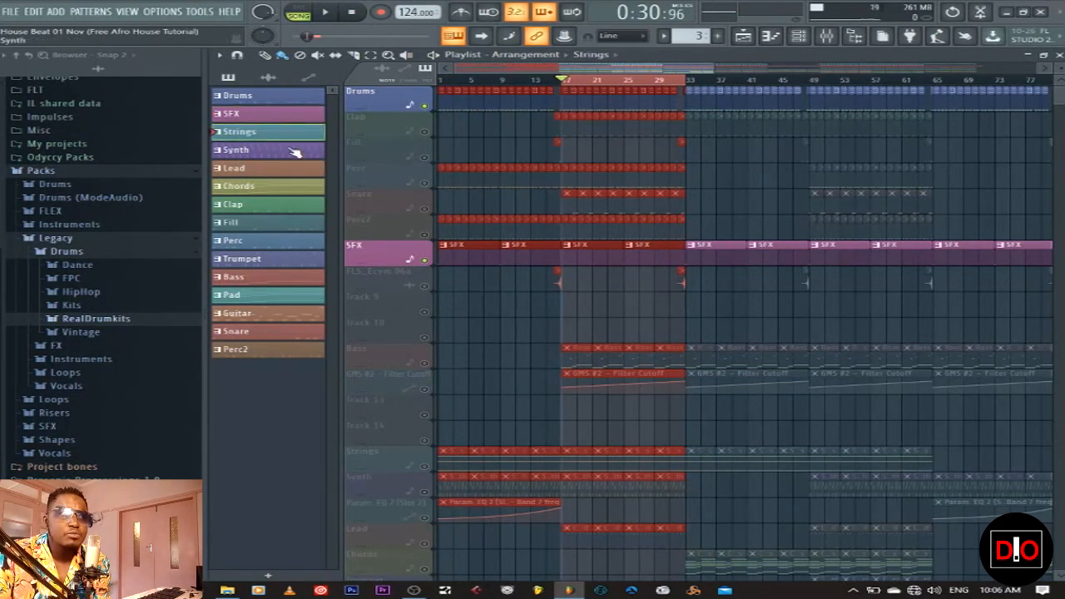
click(1058, 55)
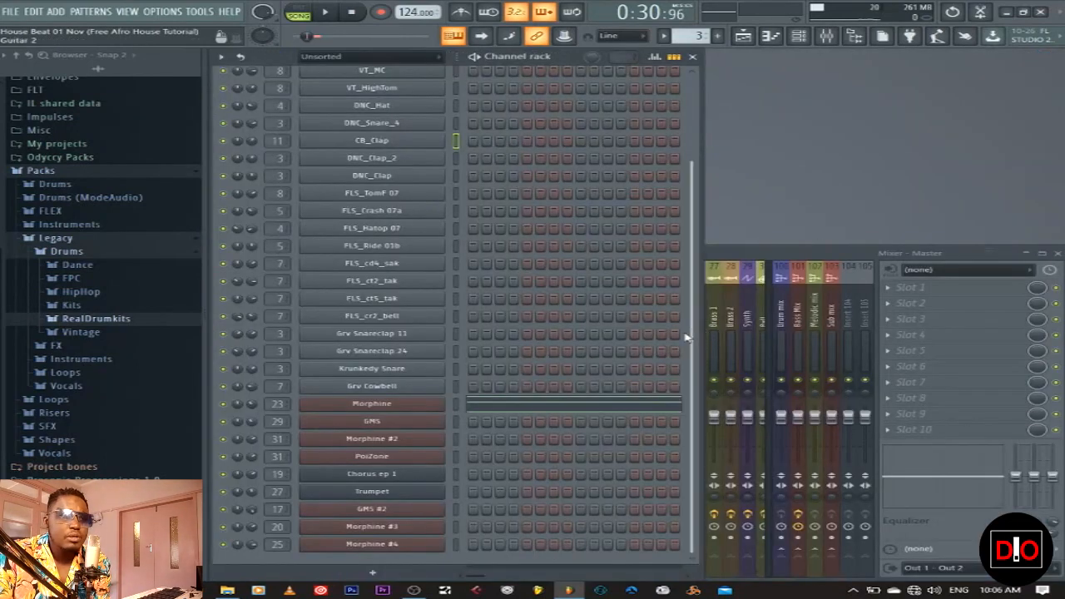
click(456, 404)
click(552, 411)
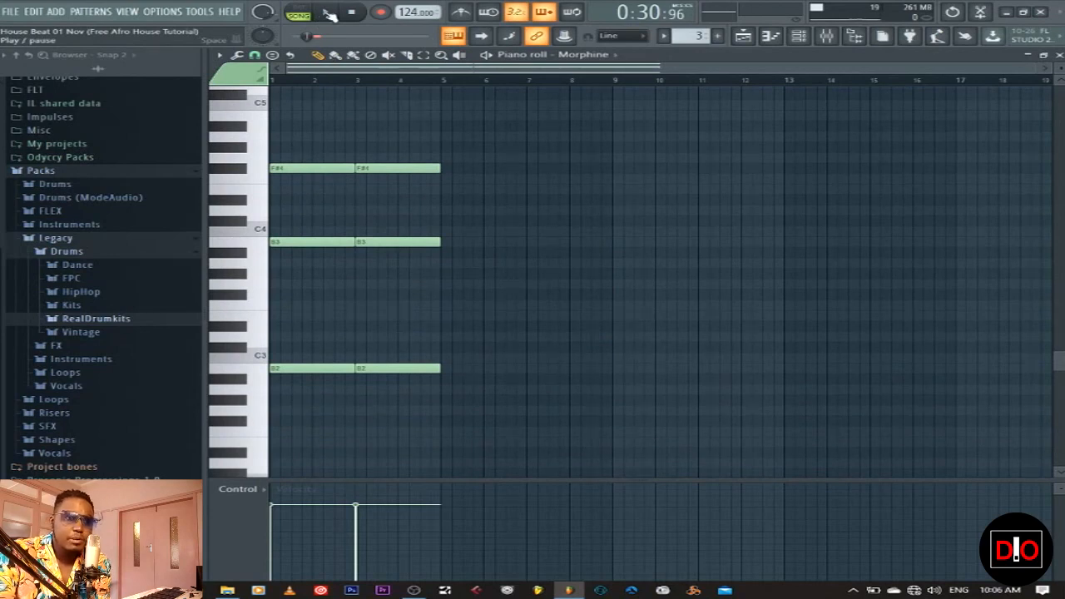
click(328, 15)
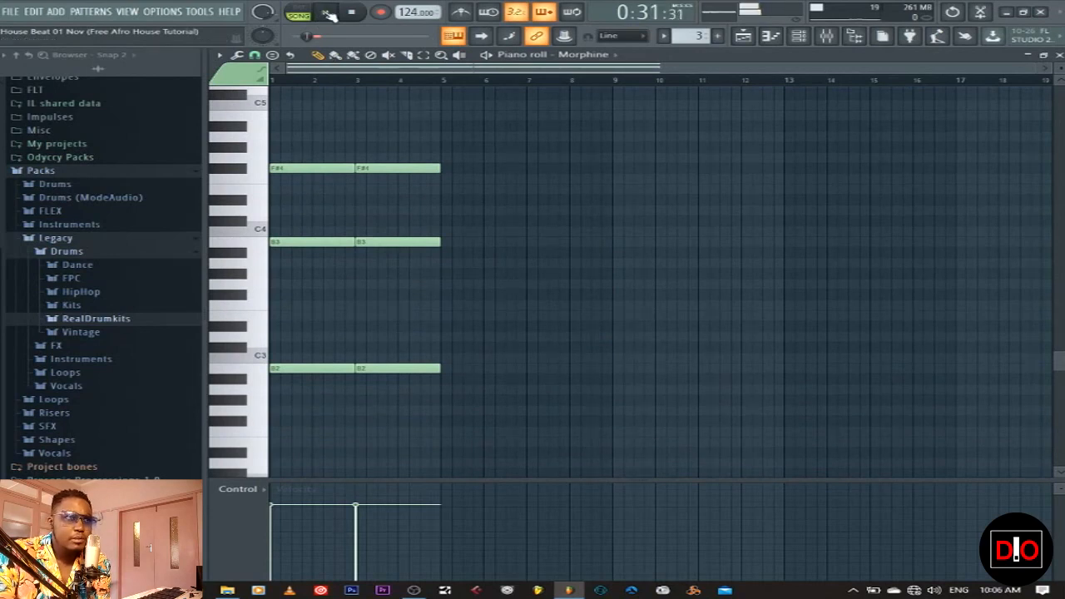
Unmute the Strings track, play the arrangement from bar 17, and return to the Channel rack
click(743, 36)
click(426, 467)
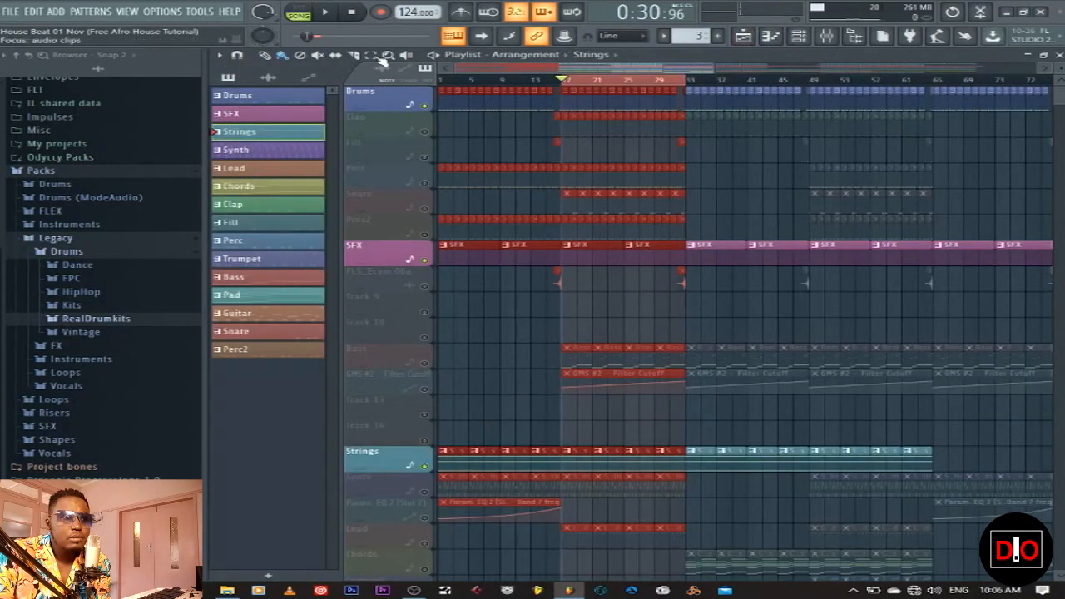
click(333, 14)
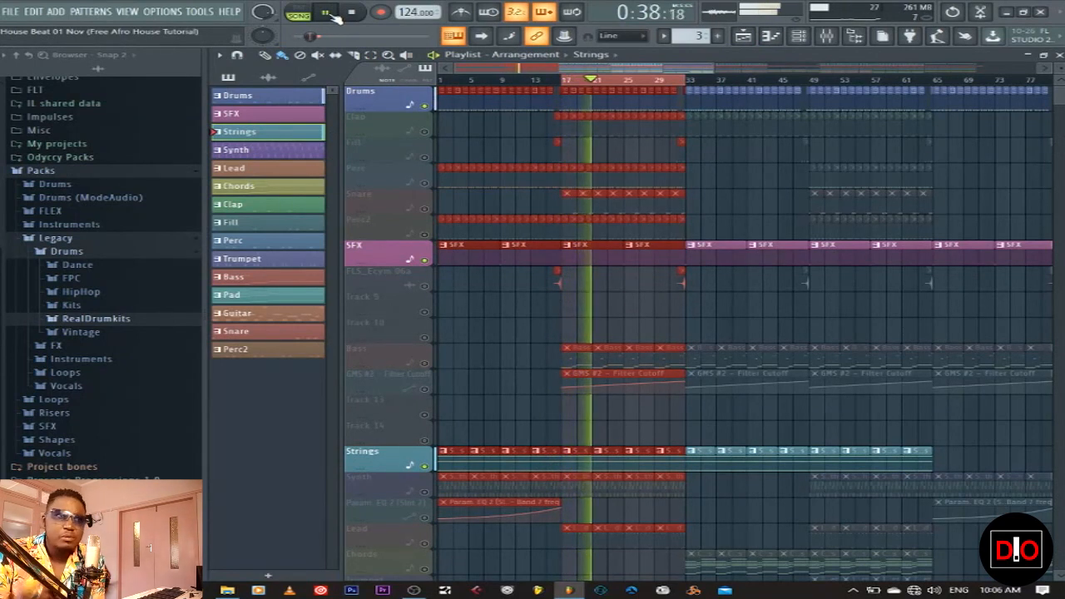
click(351, 13)
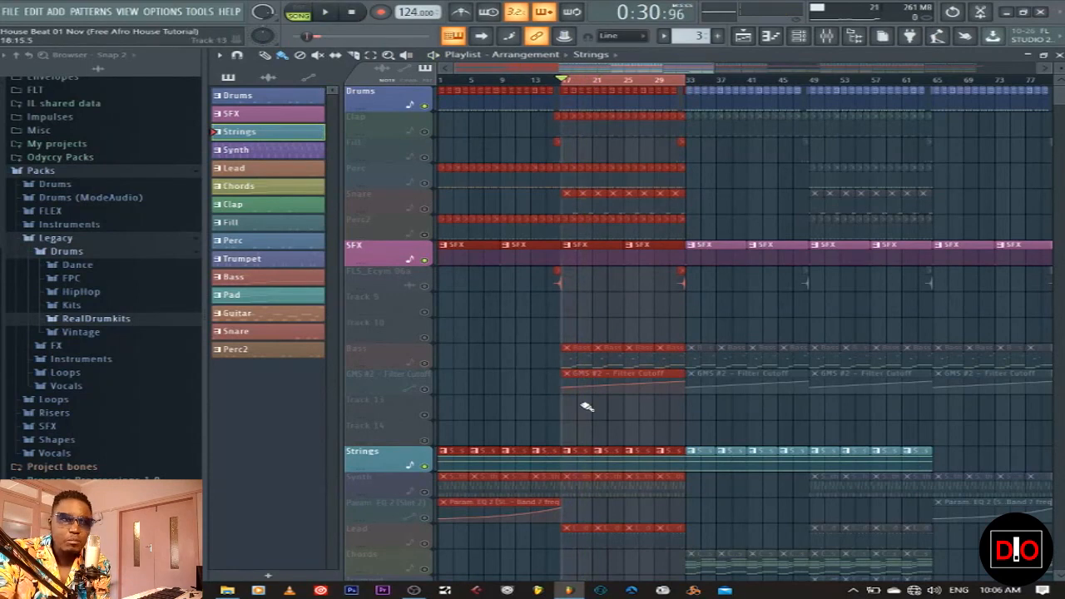
scroll(551, 410, down, 2)
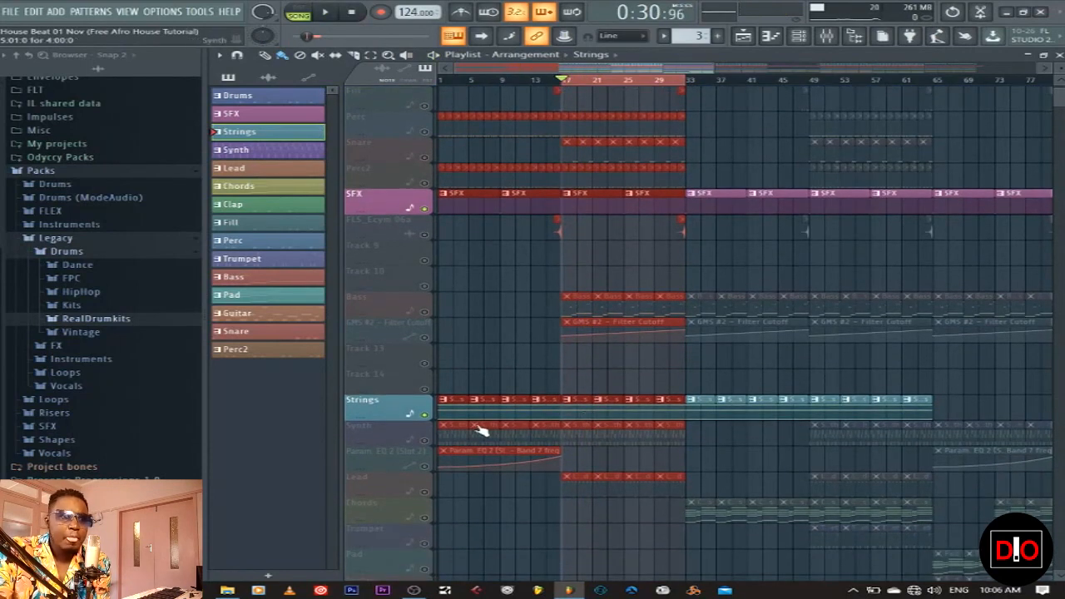
click(1059, 54)
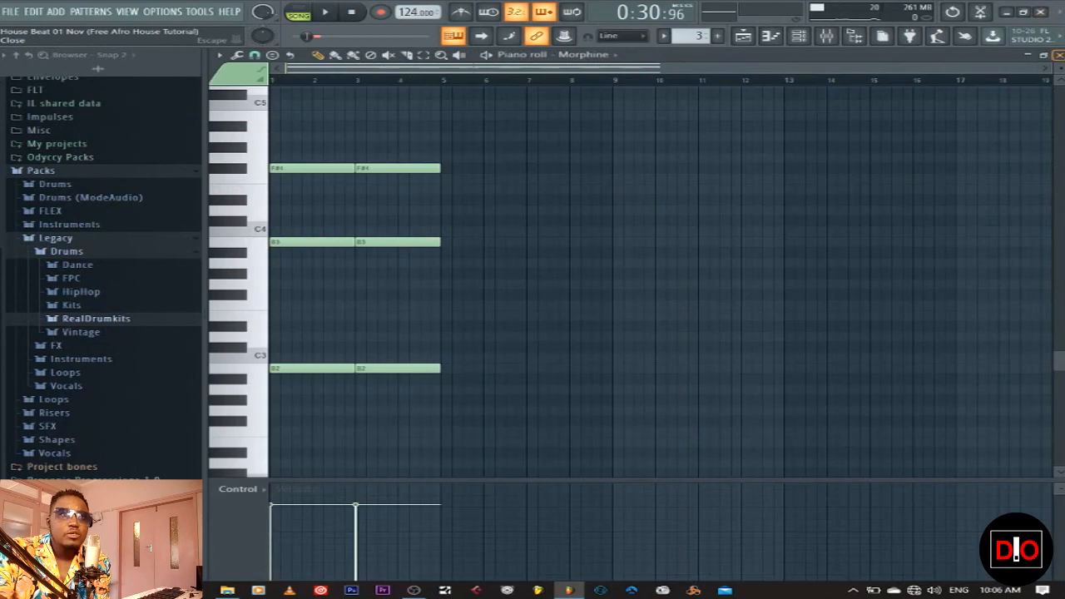
click(1058, 54)
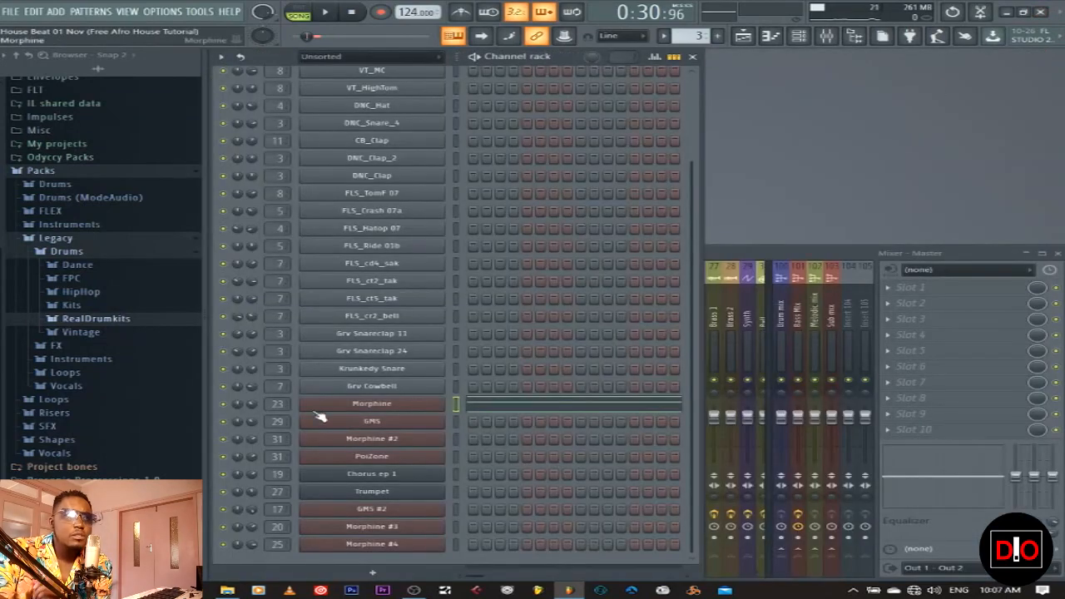
click(385, 408)
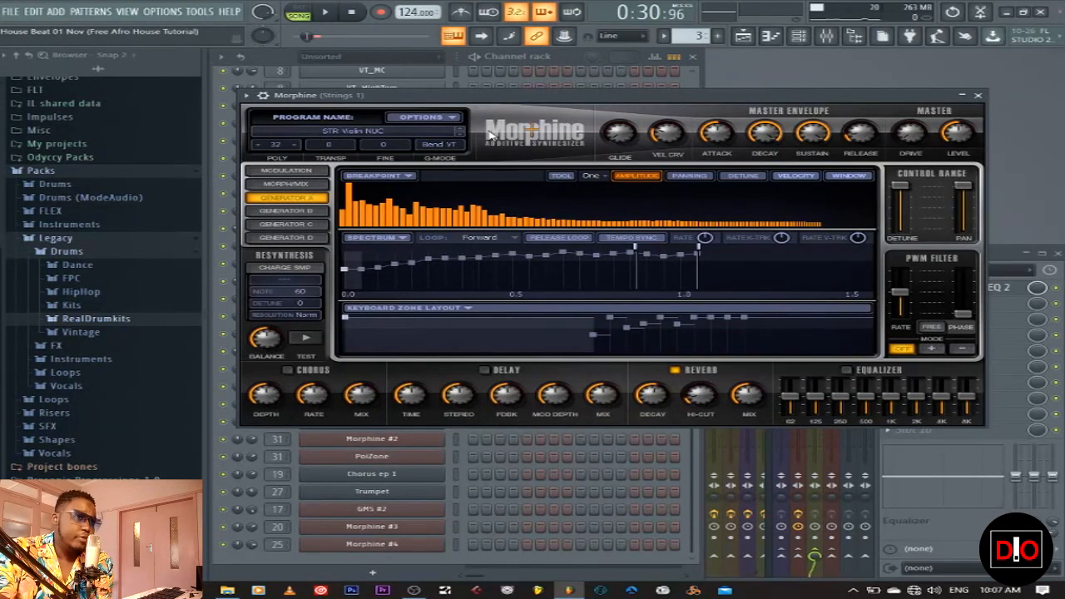
click(979, 95)
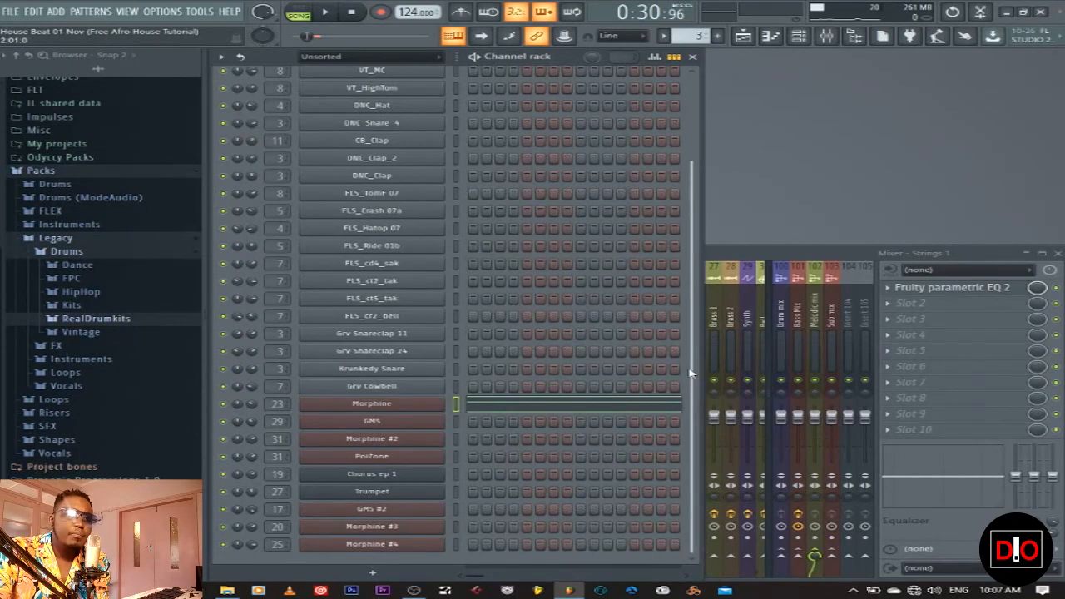
click(466, 407)
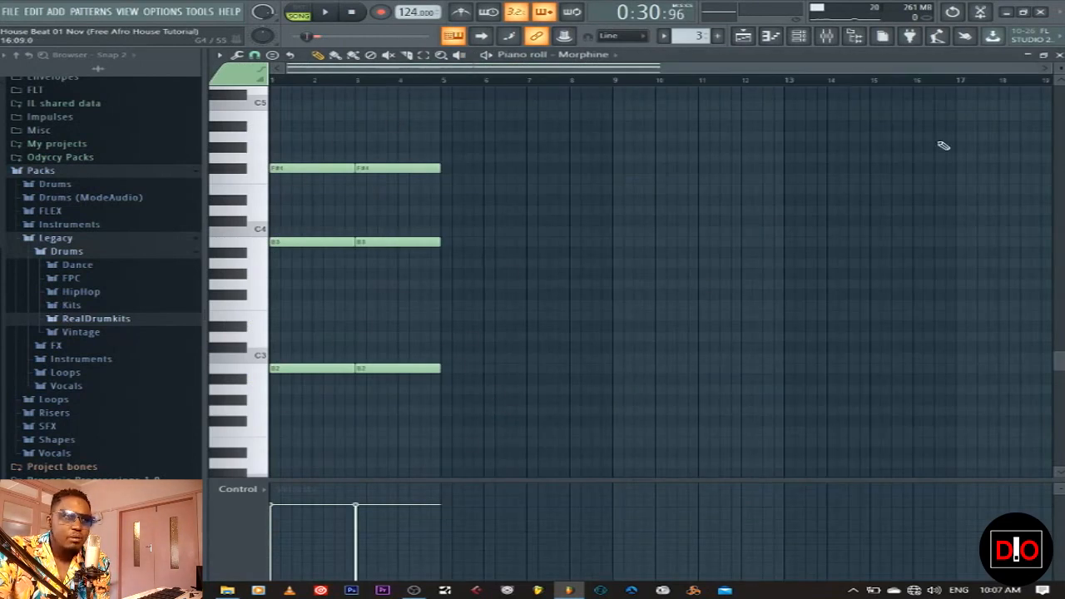
click(252, 374)
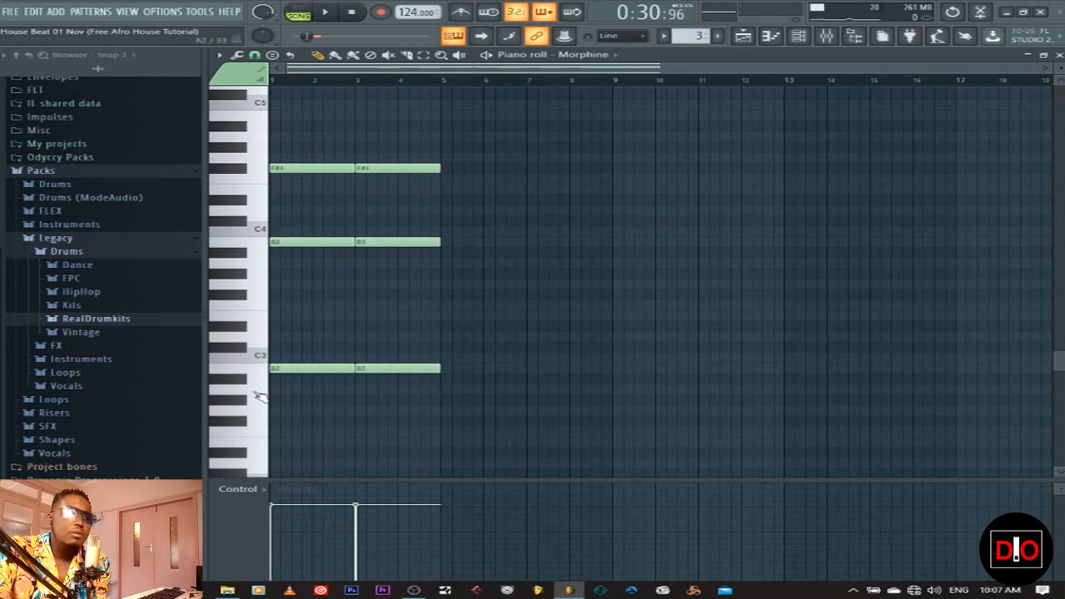
click(246, 172)
click(246, 174)
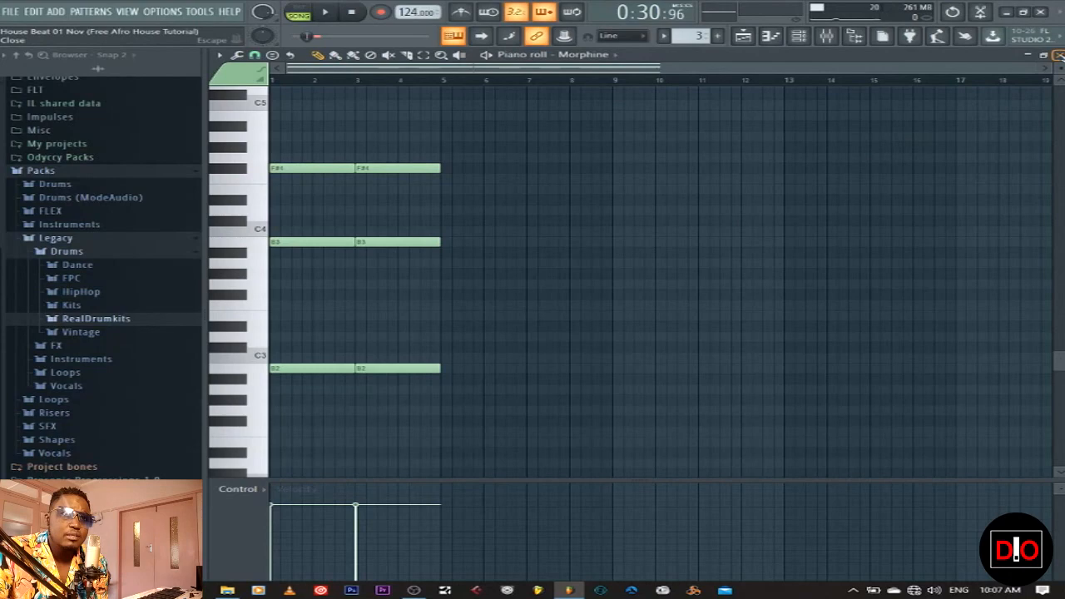
click(1058, 54)
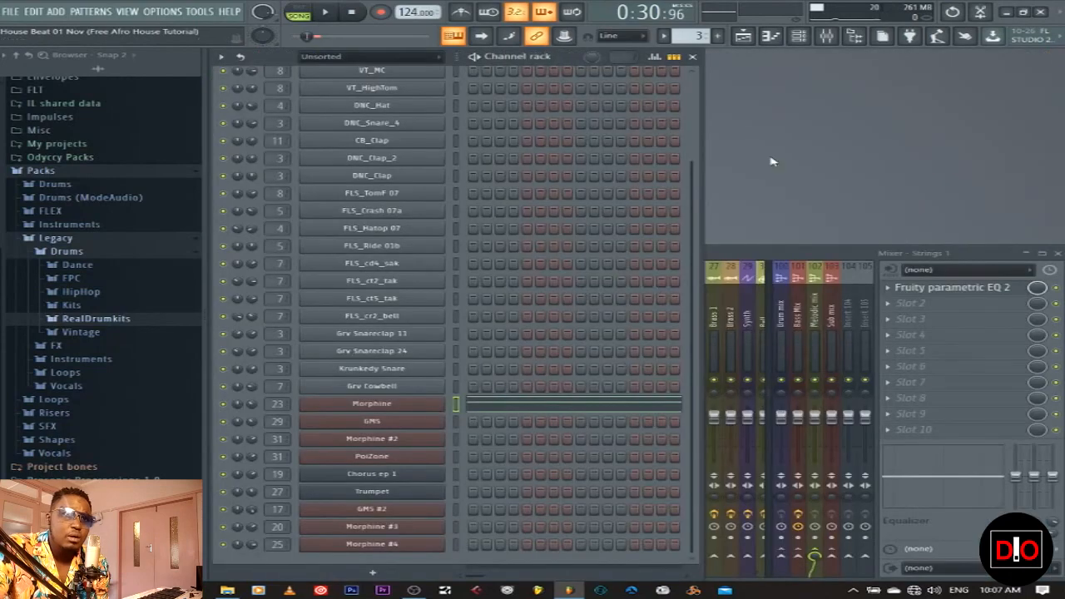
Make Synth the current pattern and unmute the Synth track in the arrangement
click(745, 38)
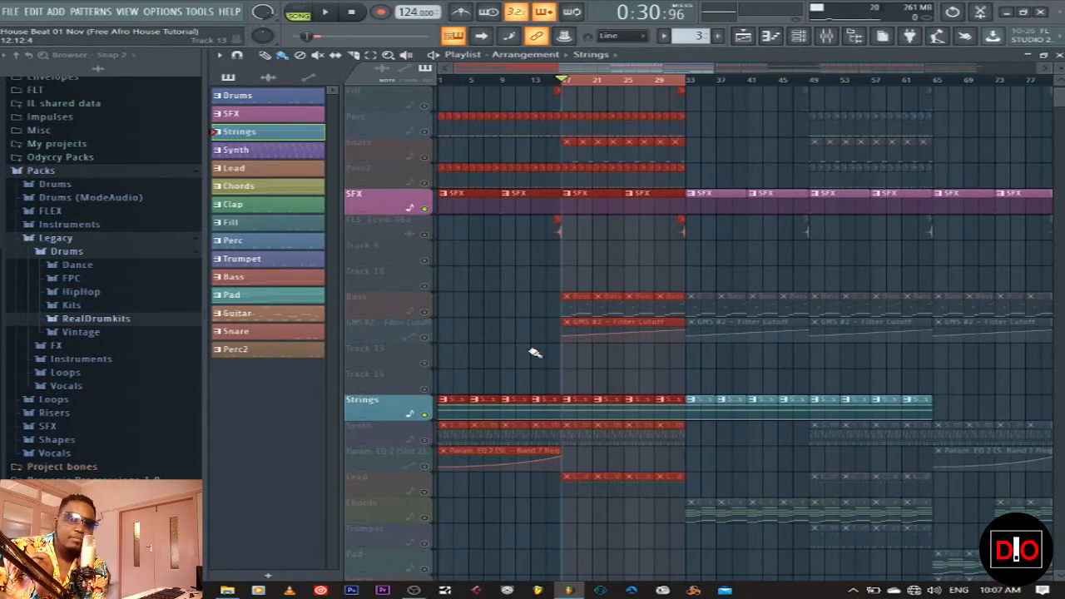
scroll(535, 353, down, 3)
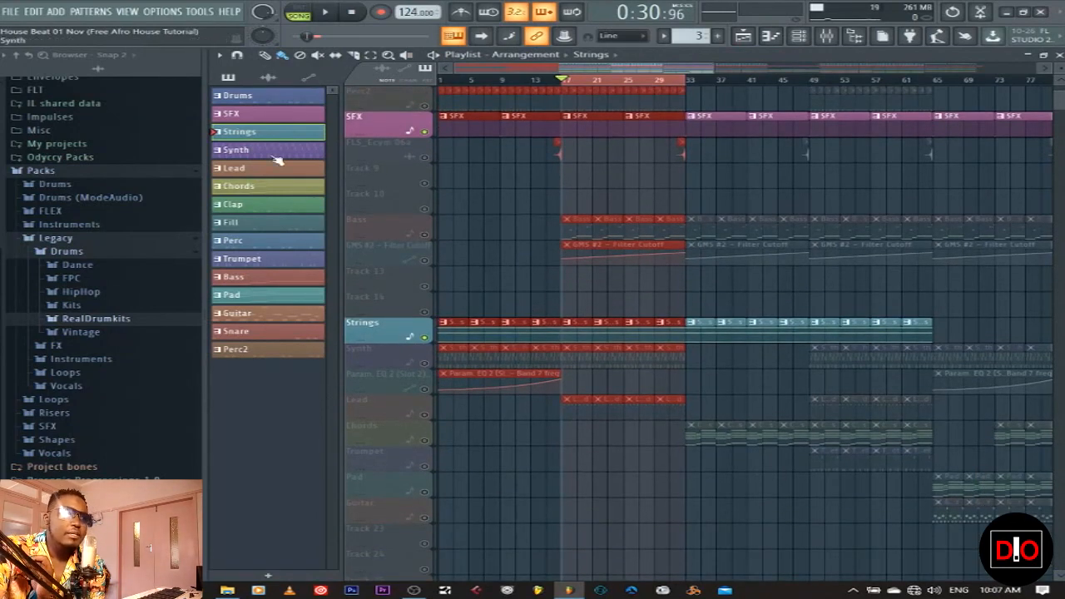
click(274, 155)
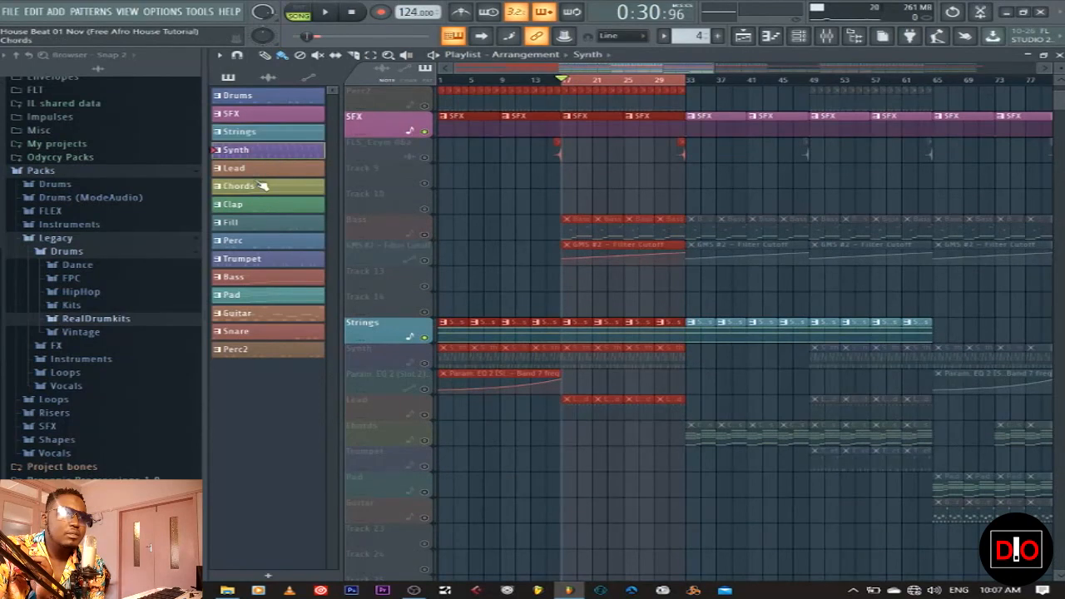
click(426, 364)
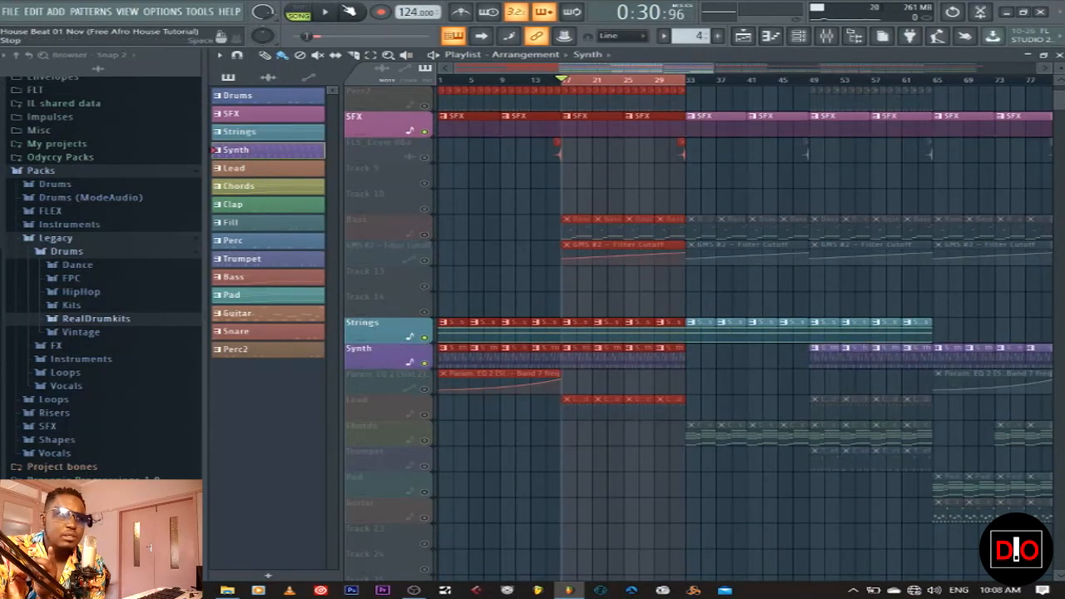
Play the song briefly, then bring up the GMS synth's settings
key(space)
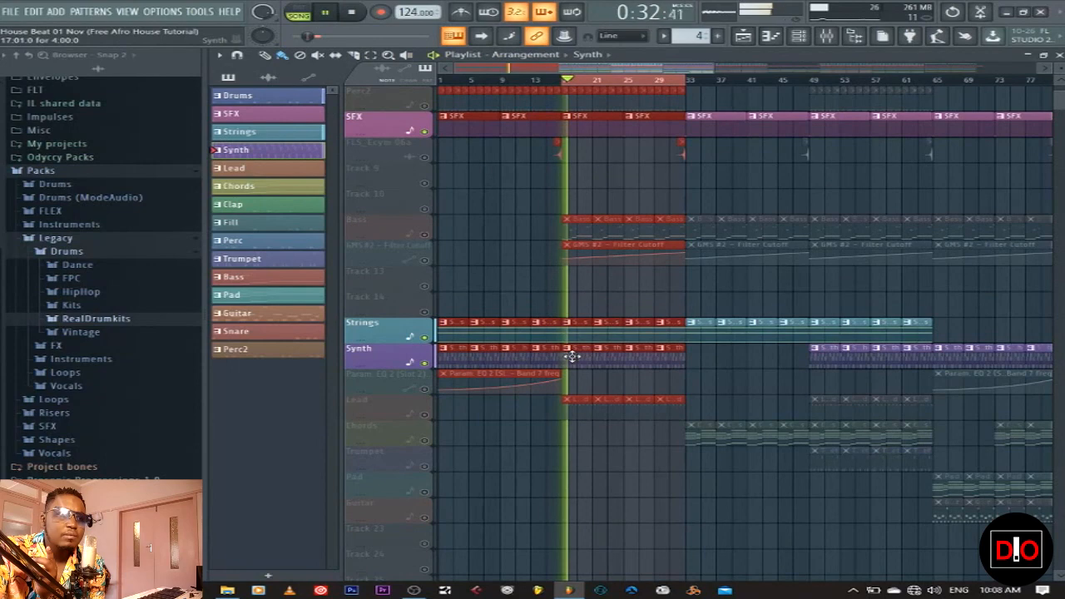
click(1058, 54)
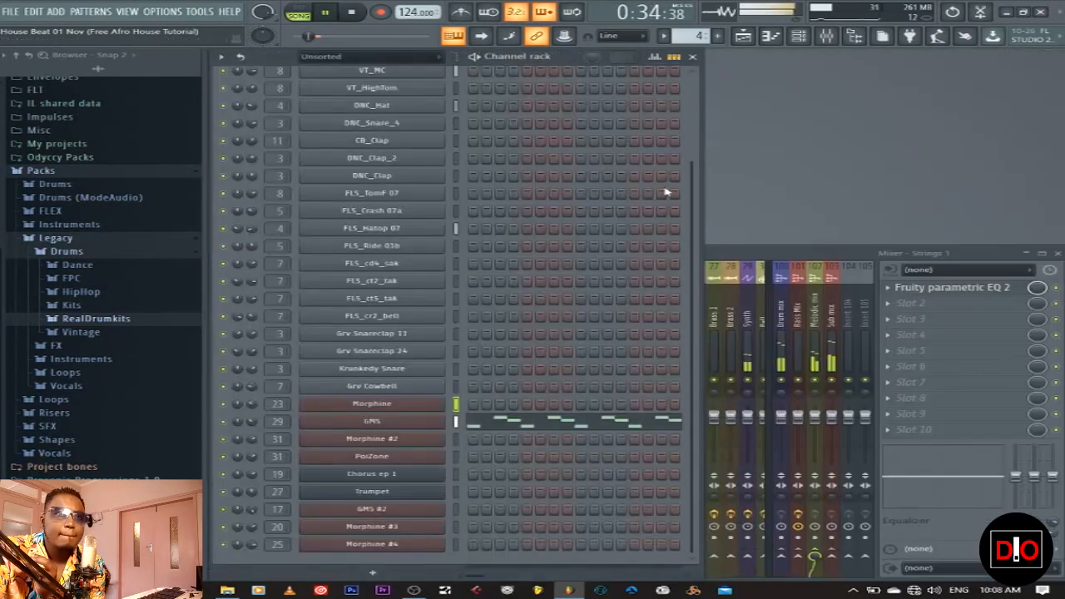
click(351, 12)
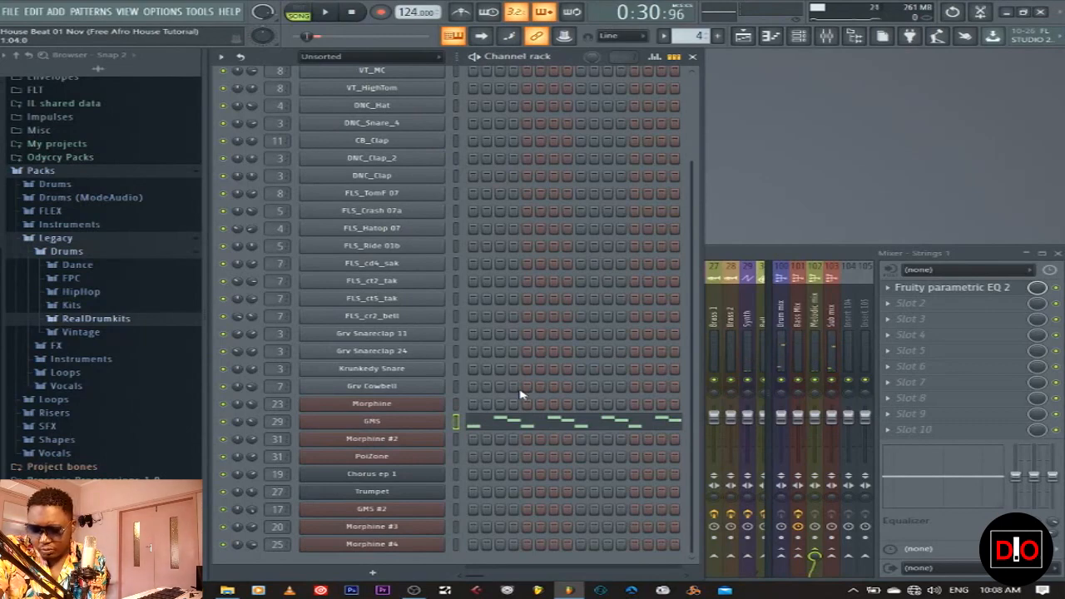
click(419, 420)
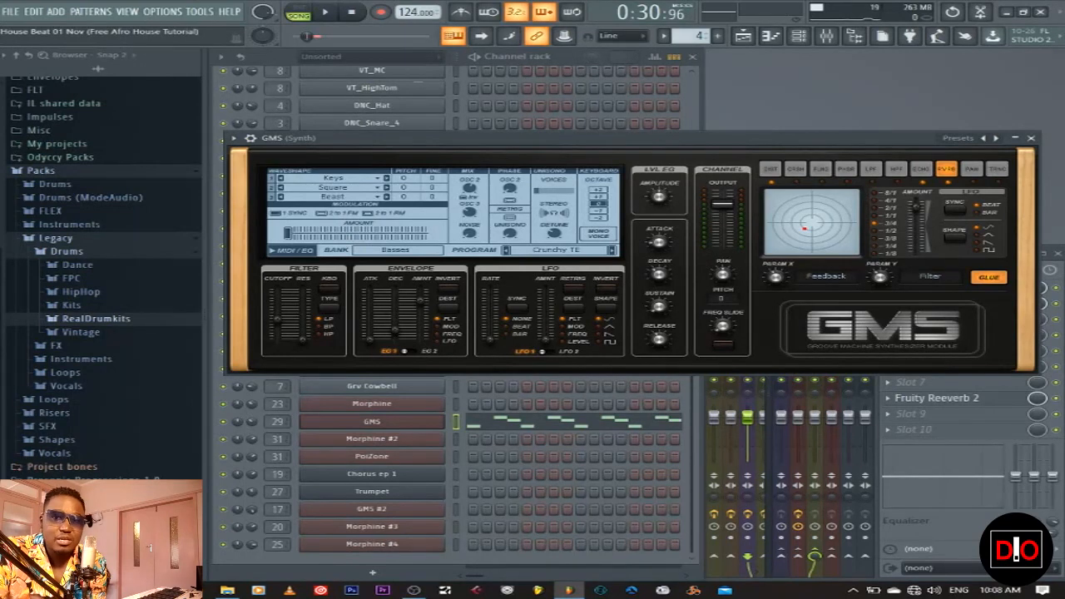
Close the GMS settings, preview the GMS notes in the piano roll, then restart playback
click(1031, 140)
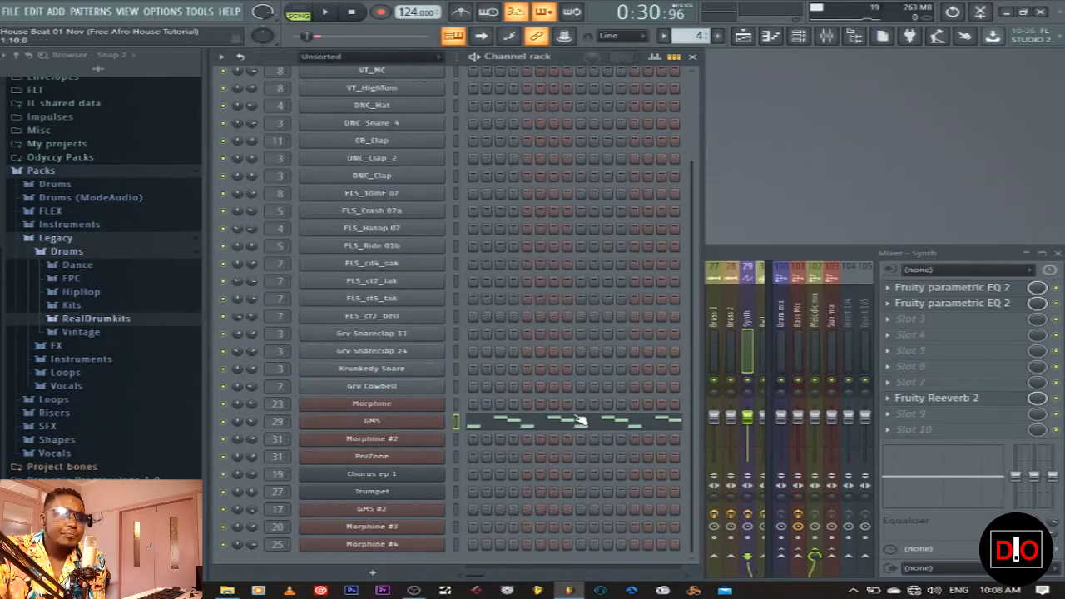
click(518, 422)
scroll(626, 266, up, 4)
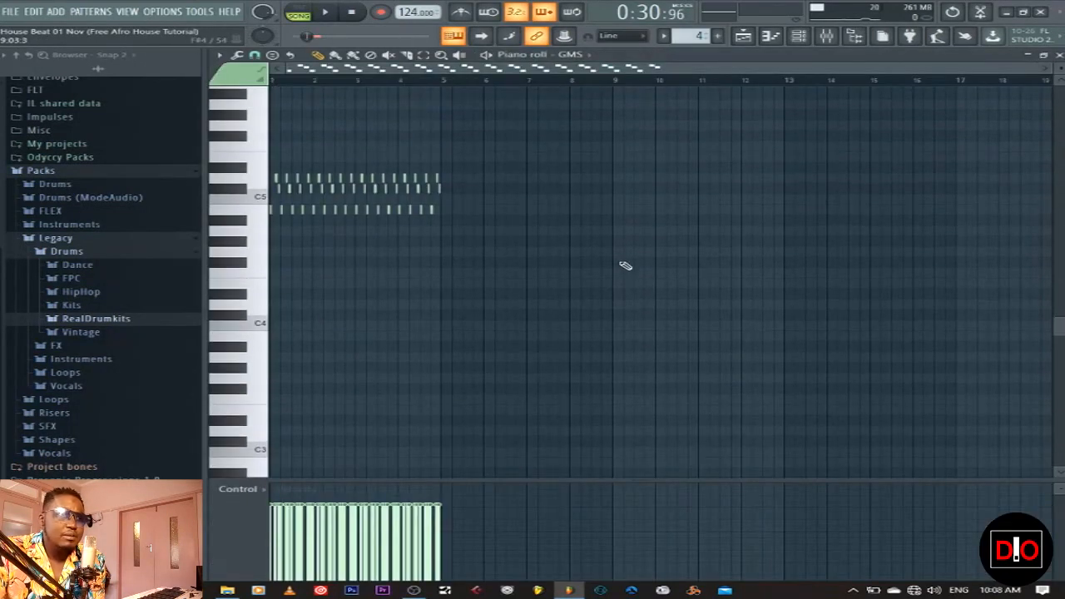
click(336, 18)
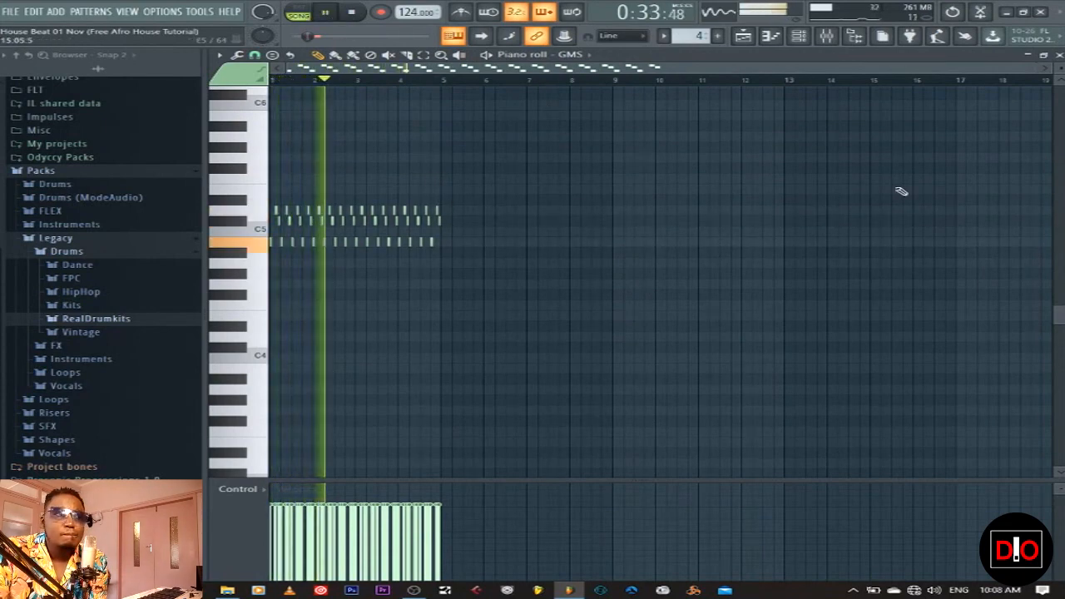
drag(1033, 69, 796, 69)
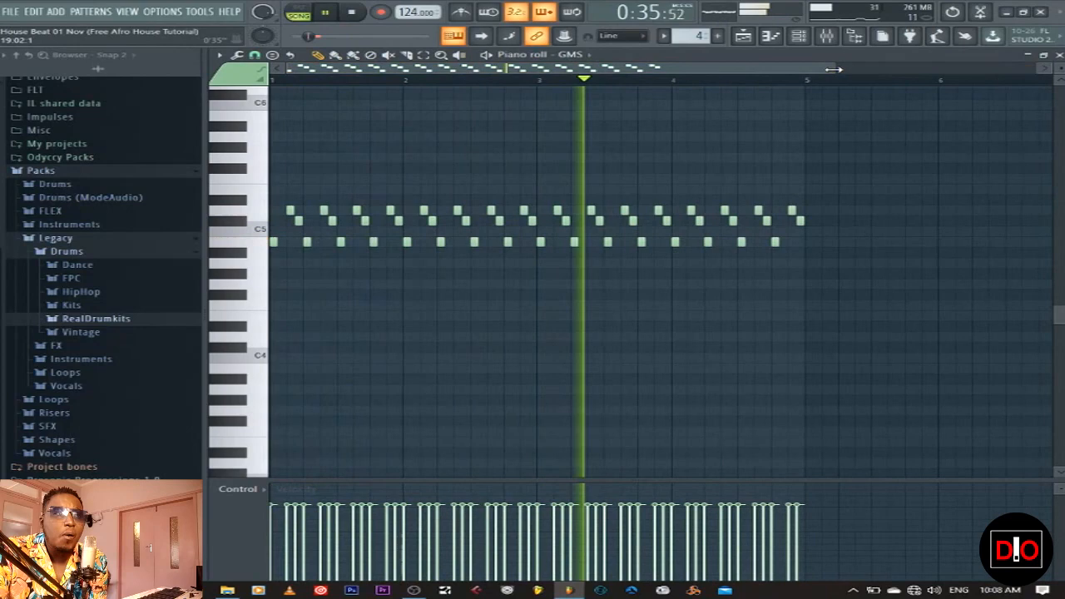
click(1060, 56)
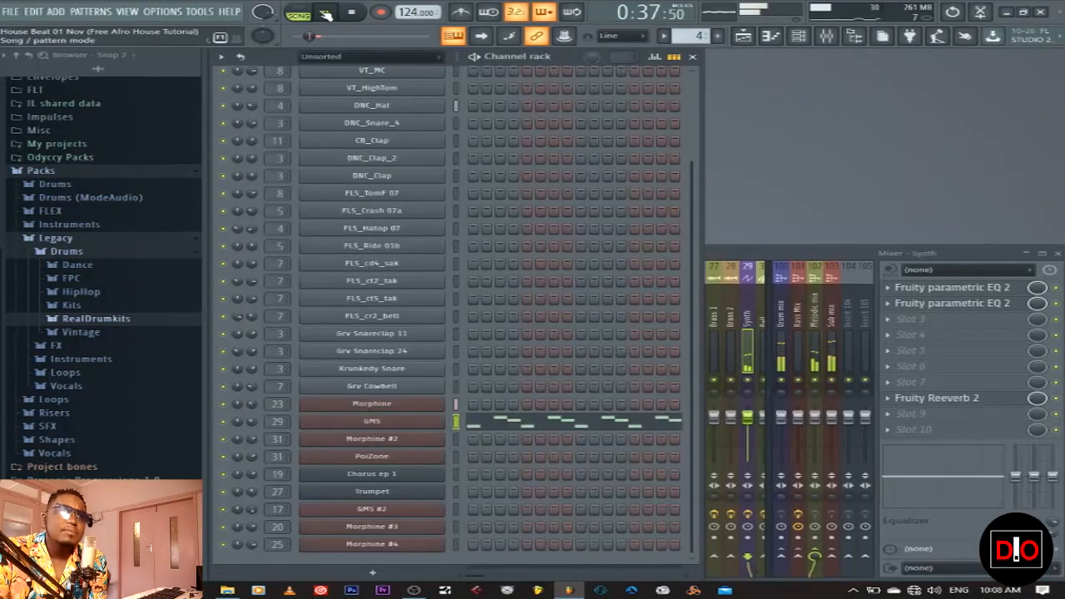
click(353, 13)
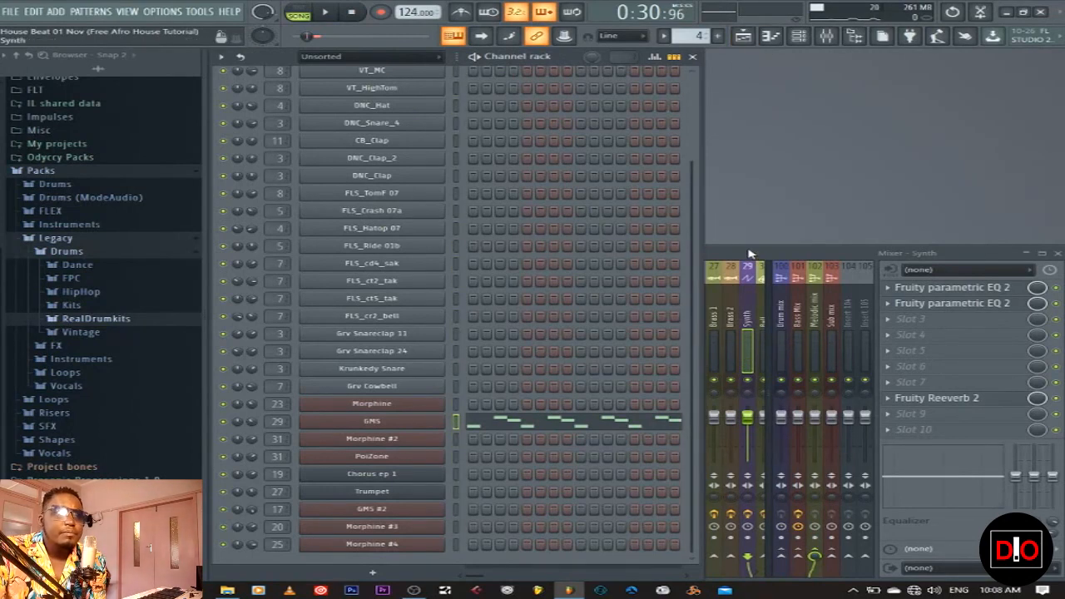
key(space)
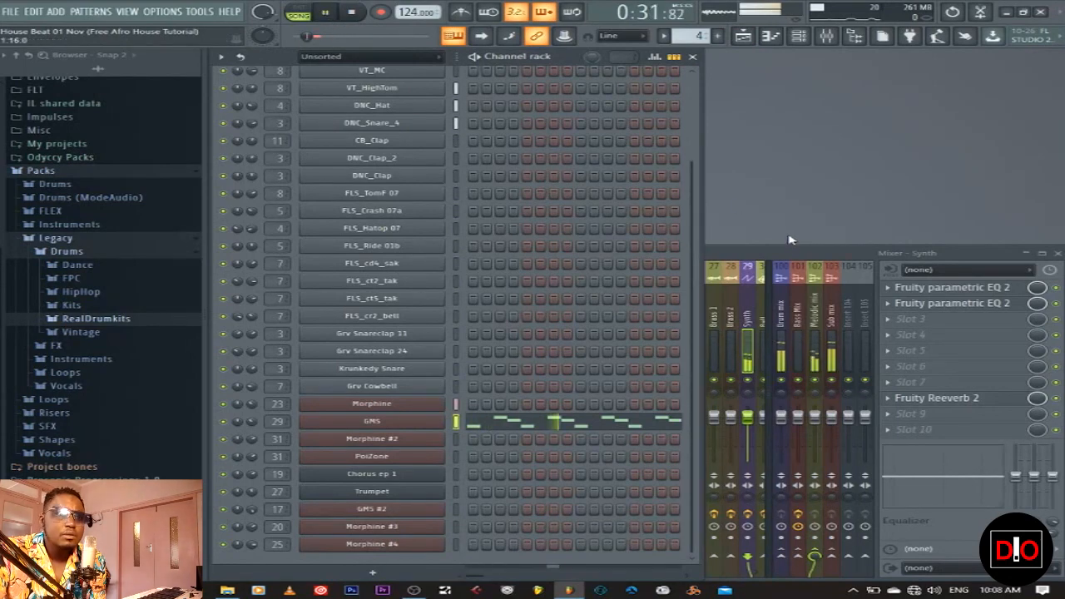
Bring up the mixer and open the Synth insert's Fruity Parametric EQ 2
click(744, 327)
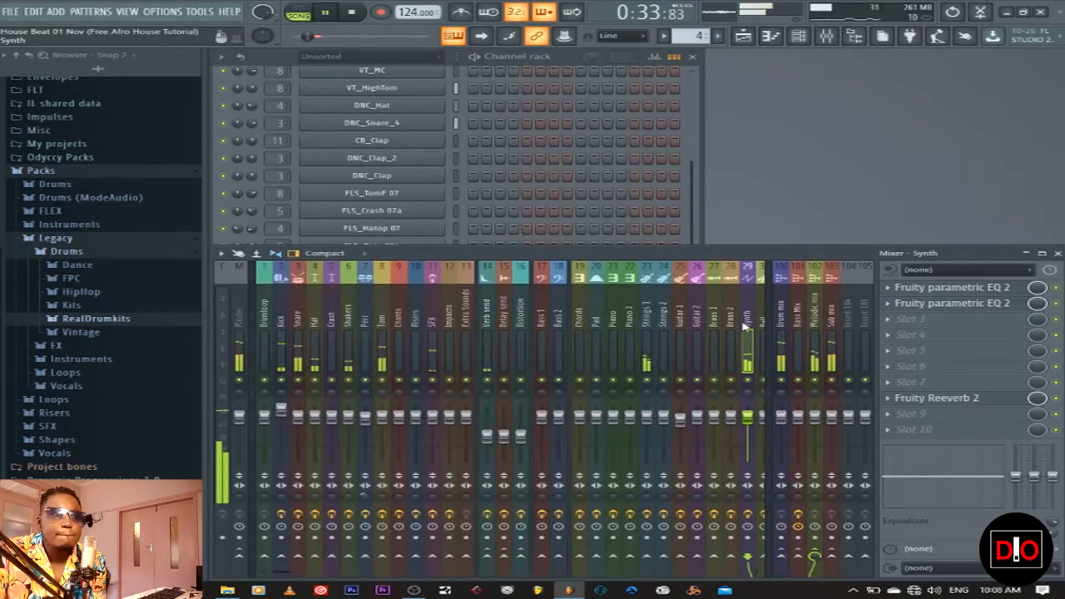
key(space)
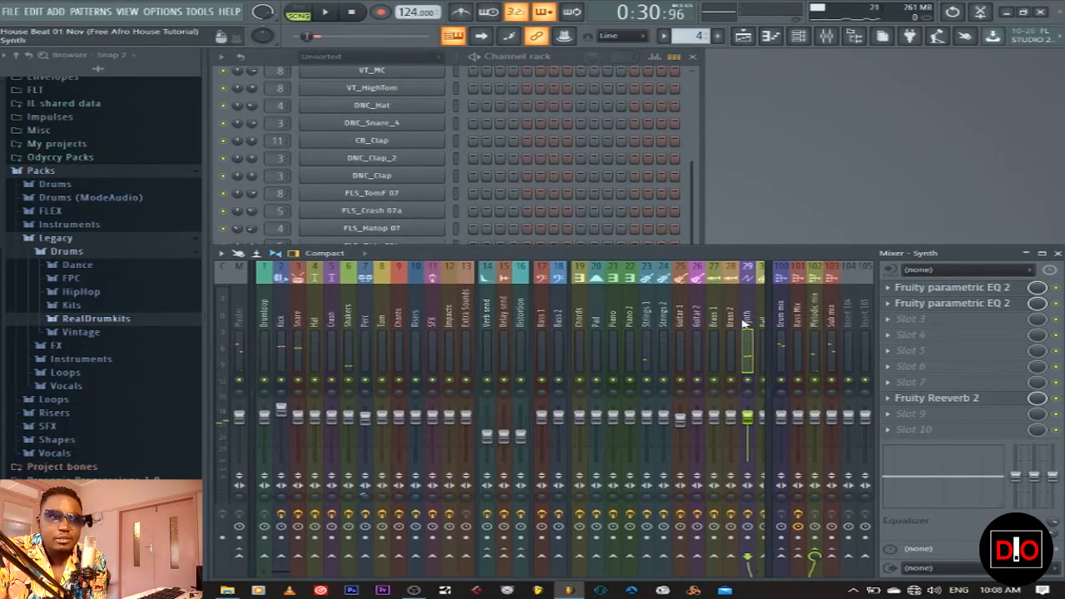
click(992, 310)
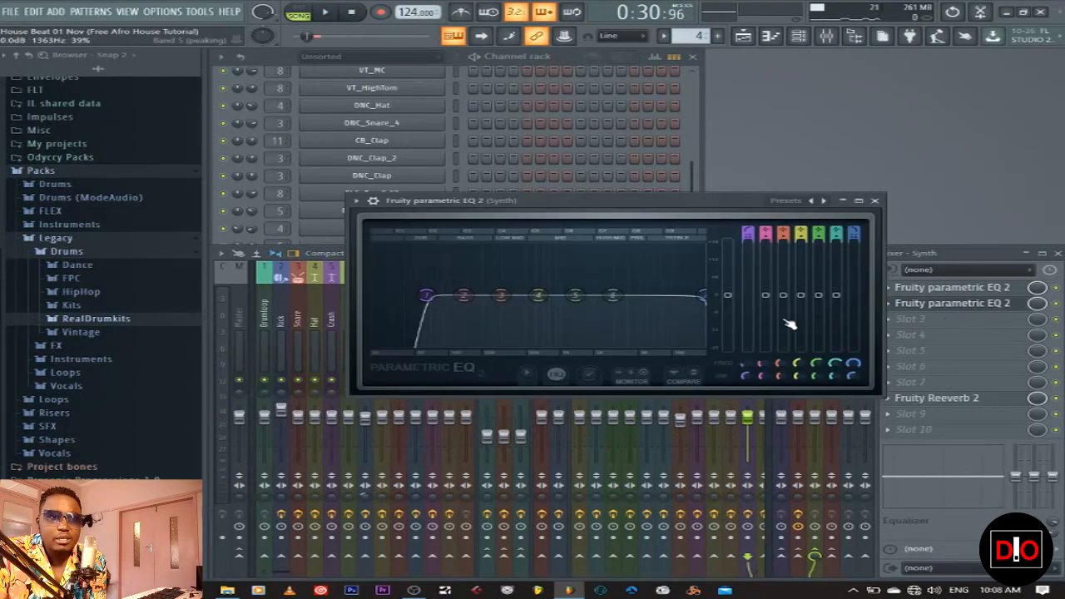
click(880, 200)
click(1006, 303)
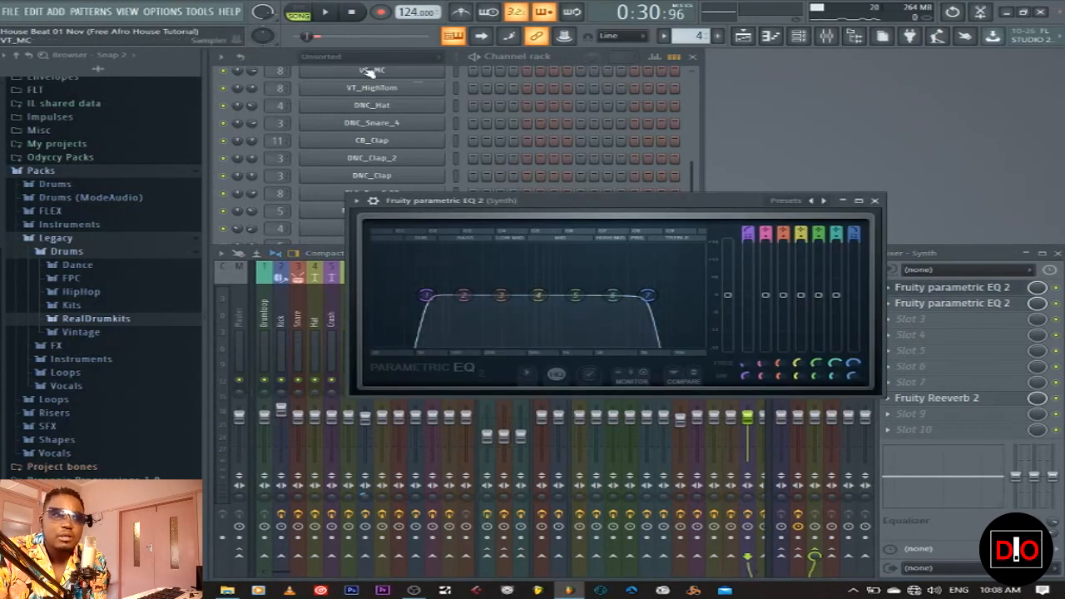
Lower the EQ's top low-pass band to about 7340 Hz during playback, then close it
key(space)
mouse_move(853, 362)
mouse_down()
mouse_move(853, 336)
mouse_move(854, 366)
mouse_up()
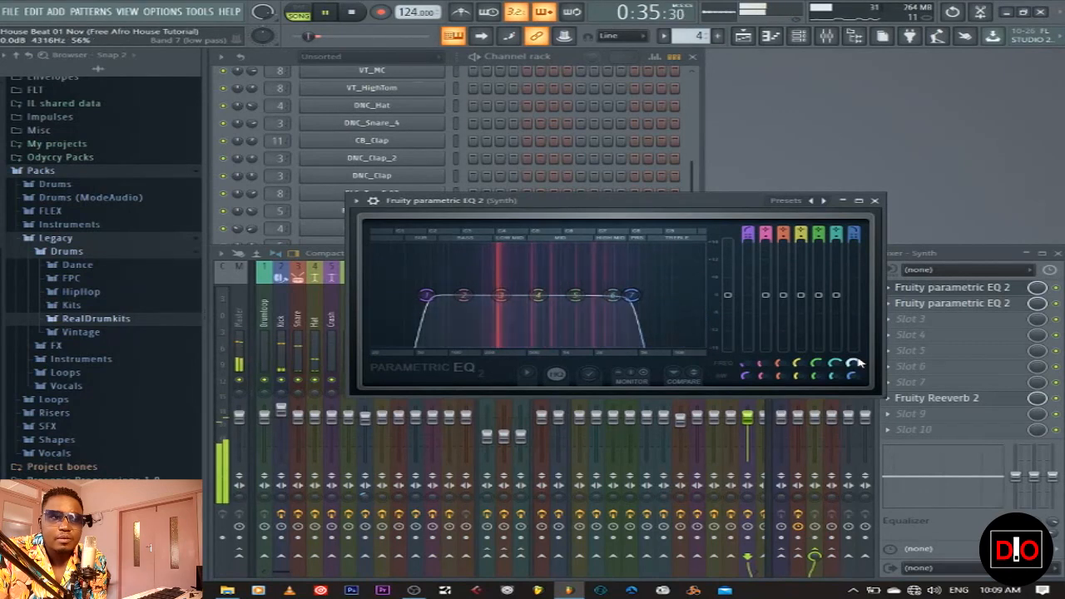
click(874, 200)
click(353, 13)
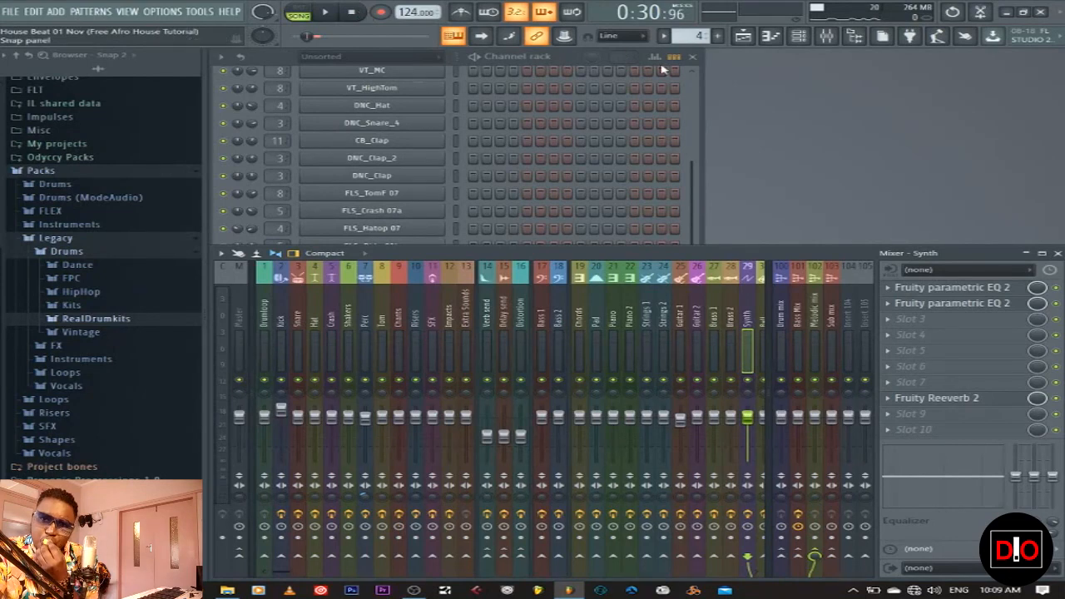
Switch to the Lead pattern, mute PoiZone, and play while checking Morphine #2's C6 notes
click(696, 197)
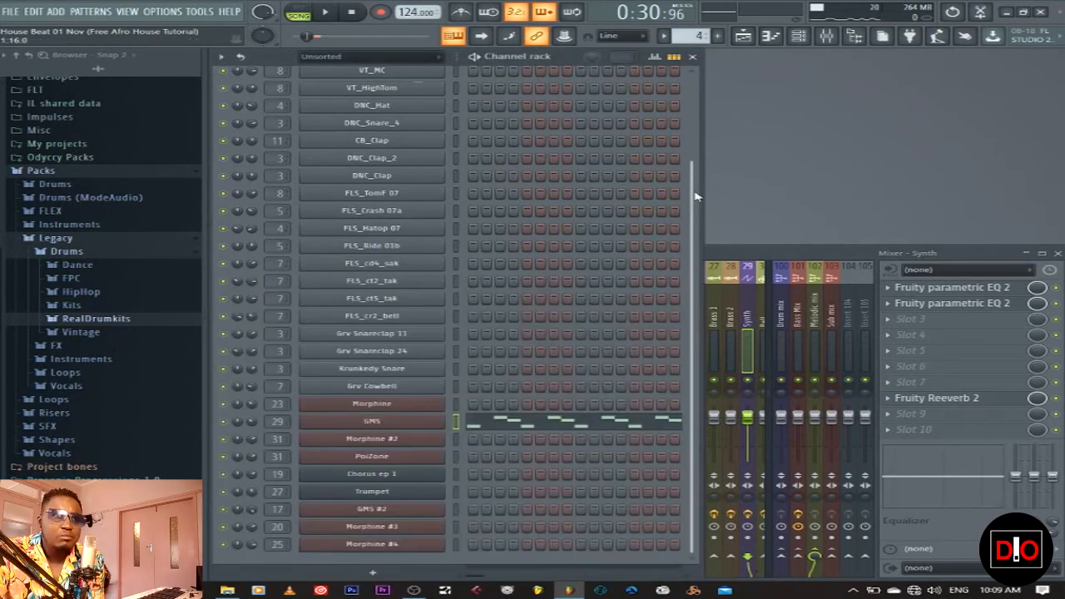
click(745, 37)
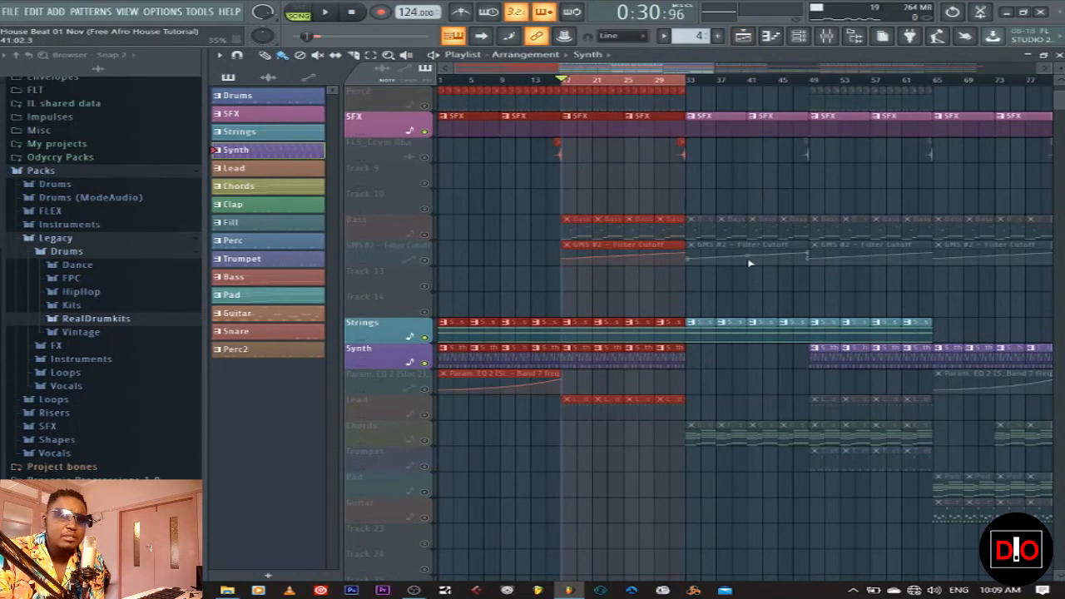
click(260, 172)
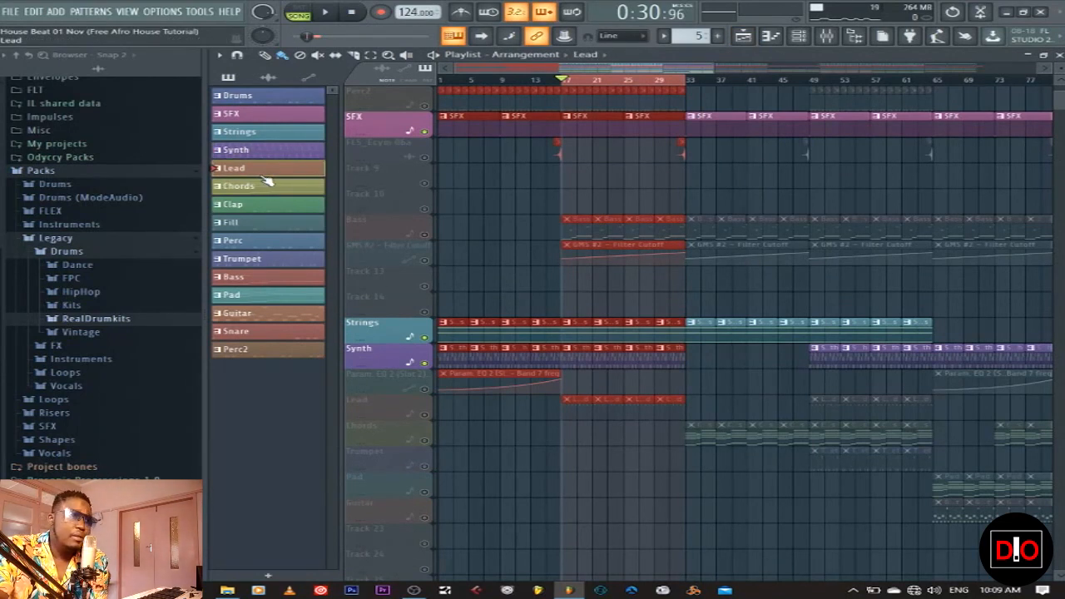
click(1060, 54)
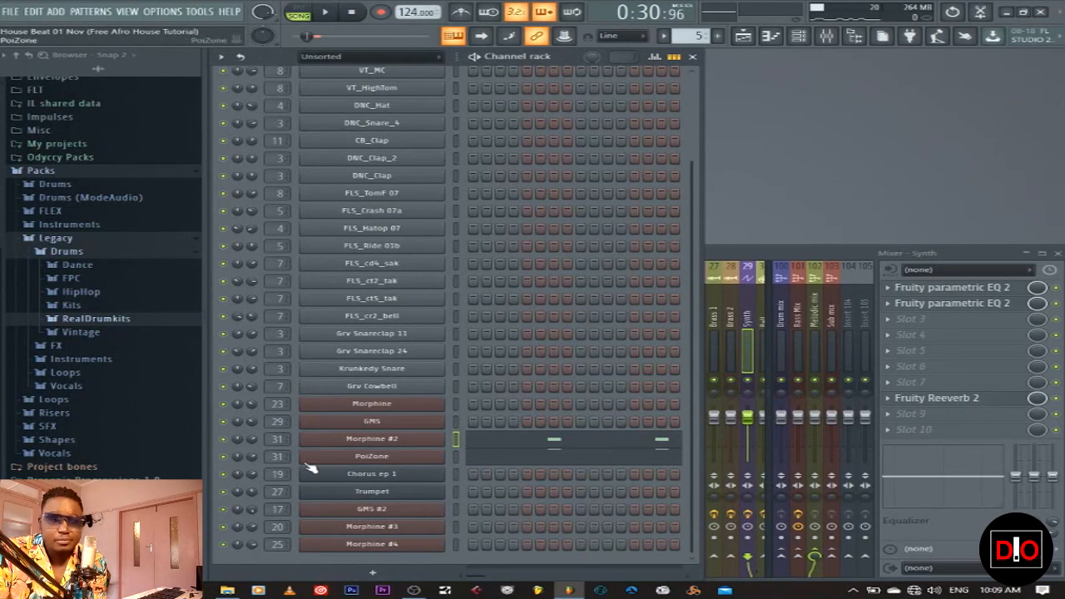
click(223, 456)
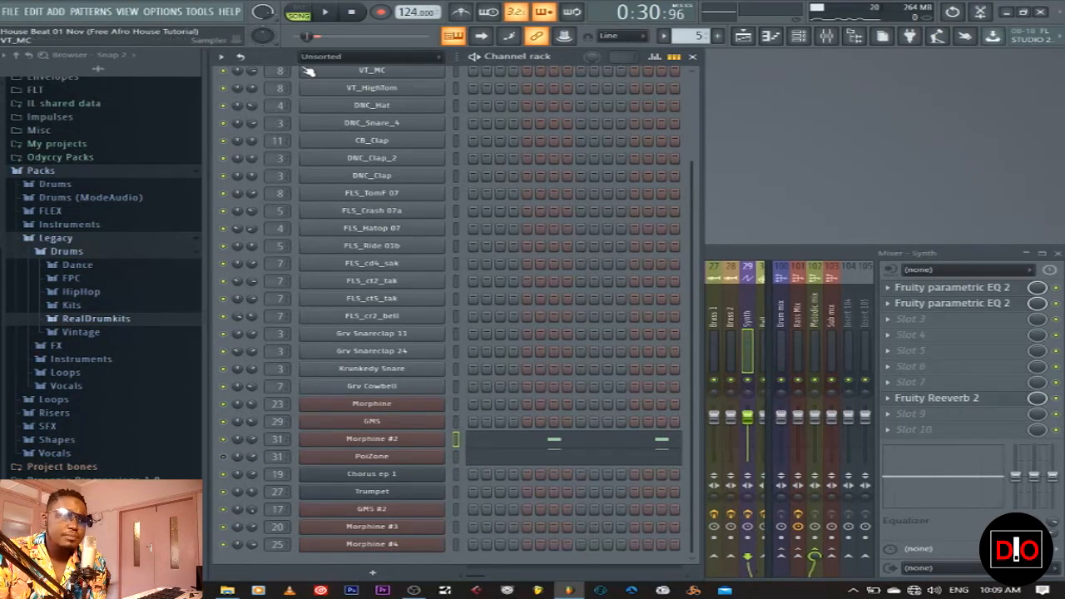
click(335, 16)
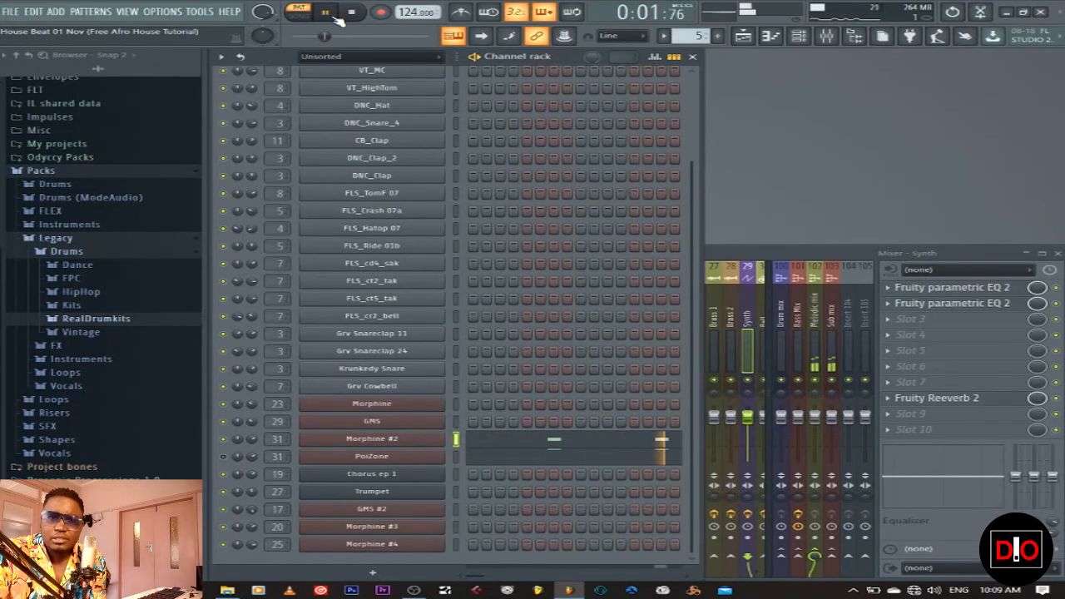
click(575, 447)
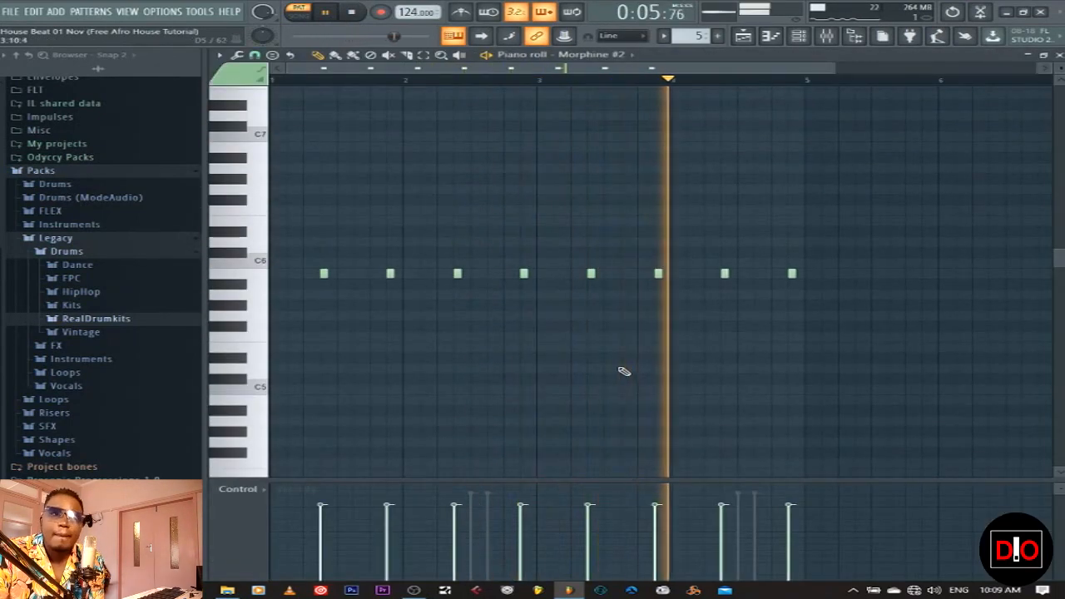
click(1059, 54)
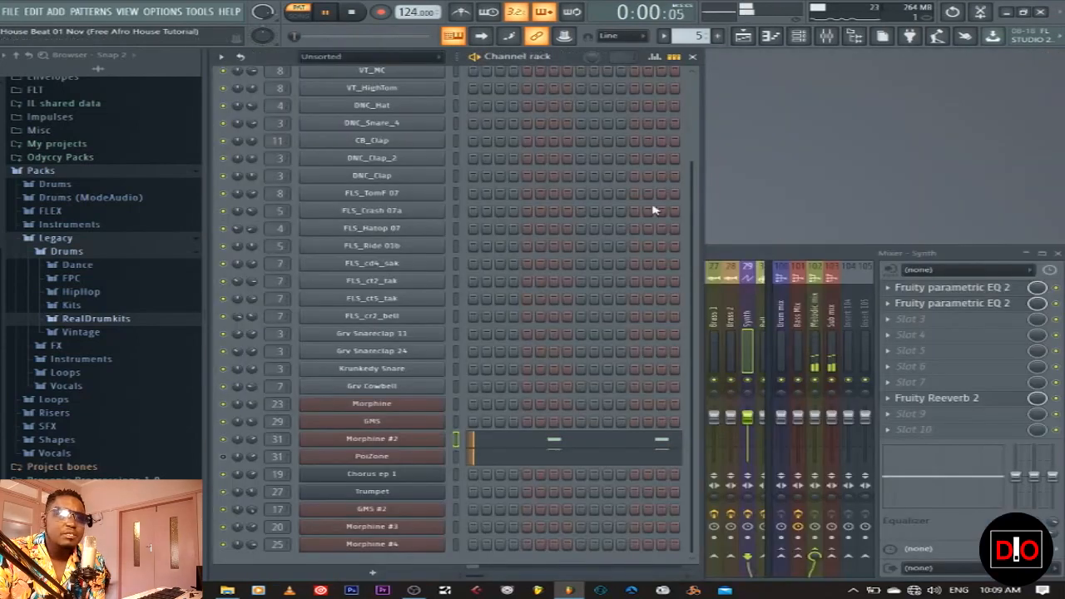
Stop playback and look over the Morphine #2 synth window before closing it
click(351, 12)
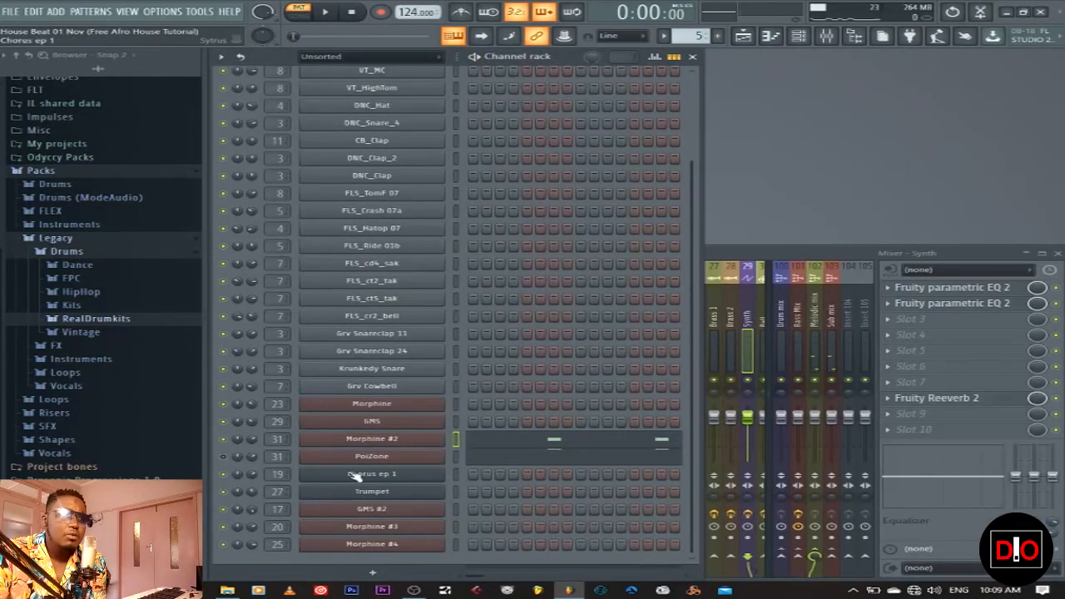
click(356, 439)
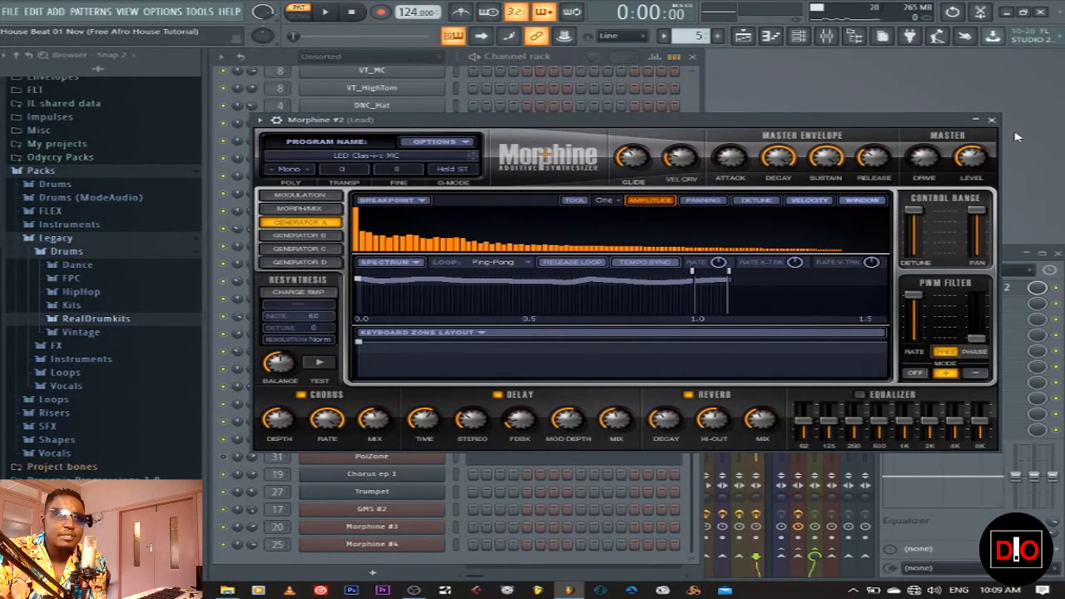
click(992, 120)
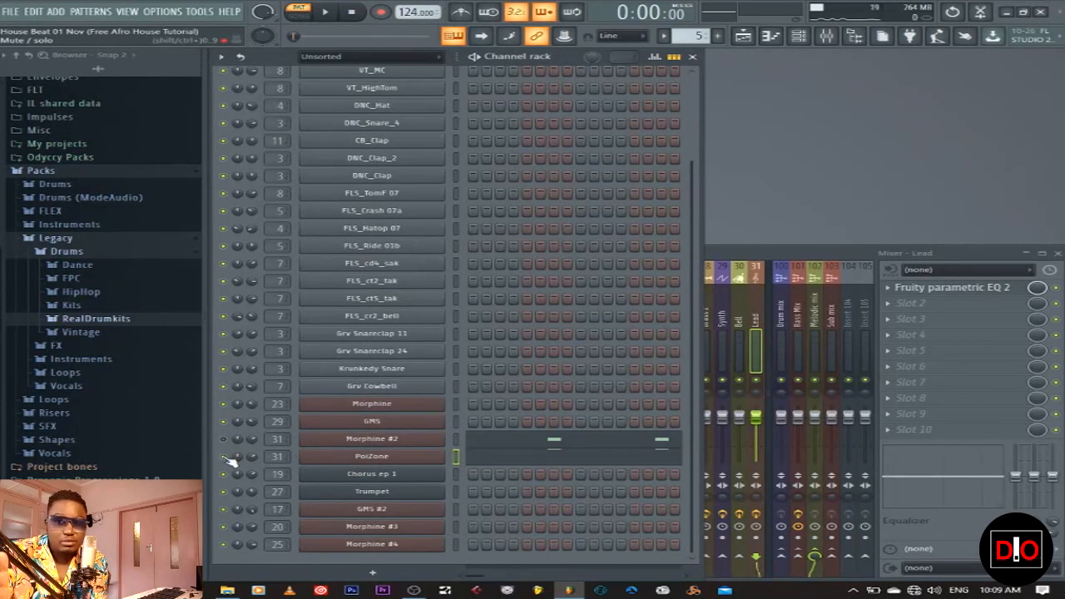
Play the Lead pattern and review PoiZone's notes around C6 and C4 in the piano roll
key(space)
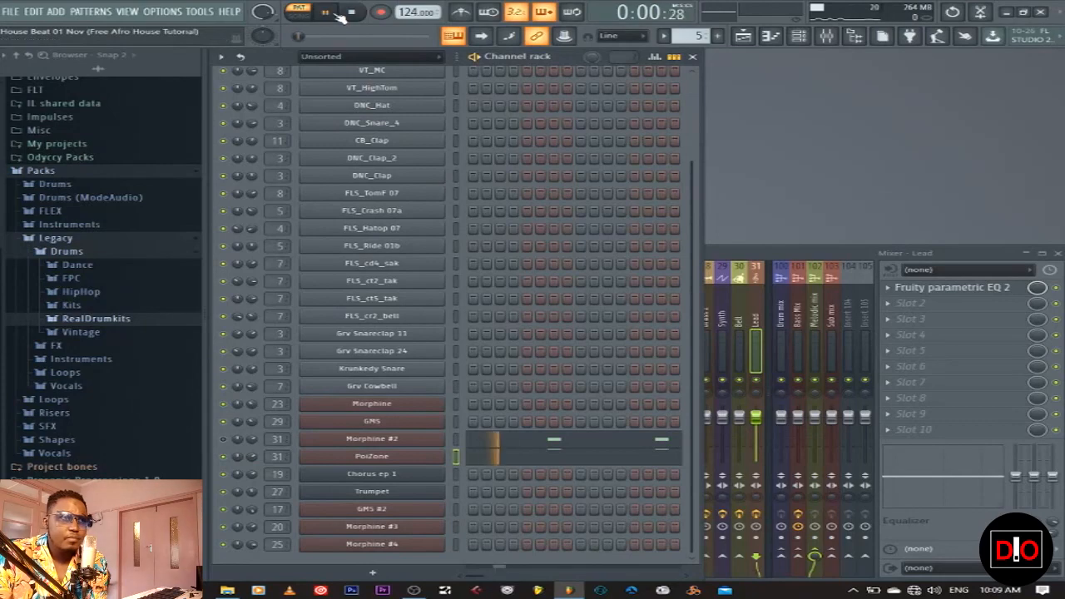
click(608, 460)
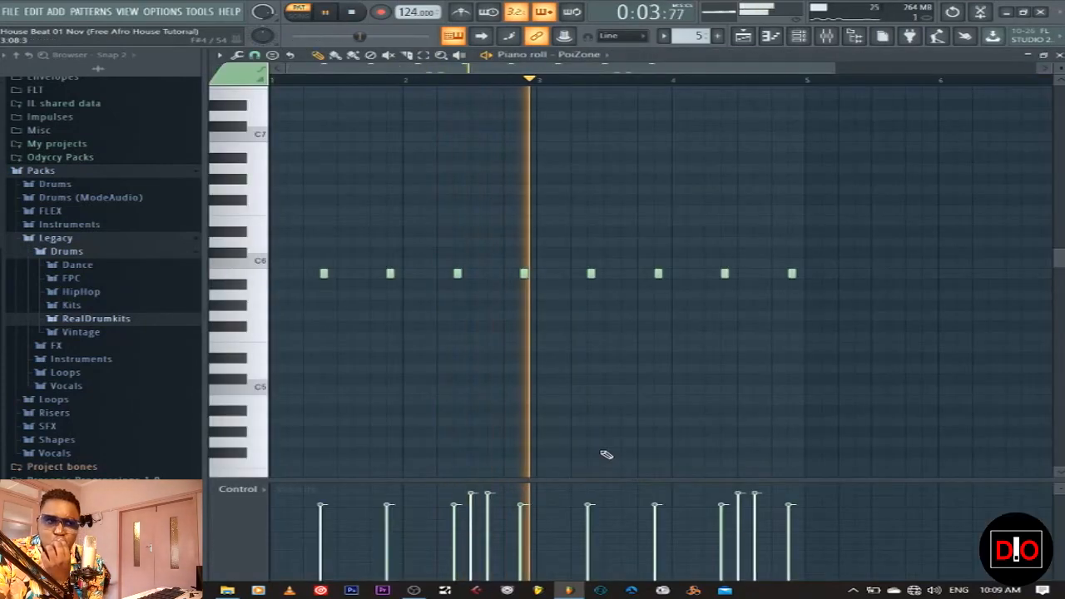
scroll(607, 450, down, 3)
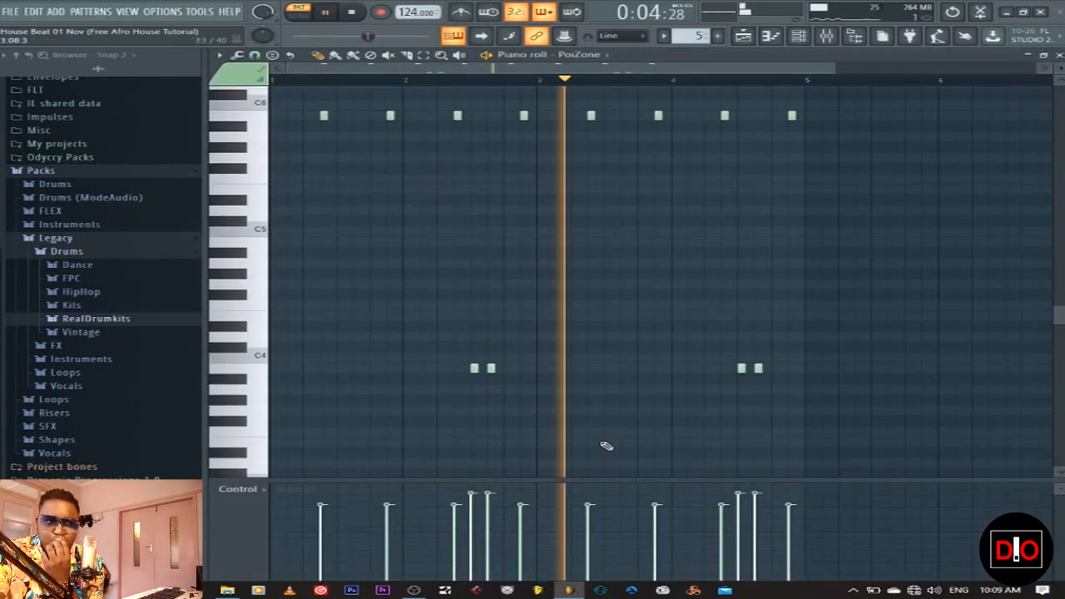
click(357, 14)
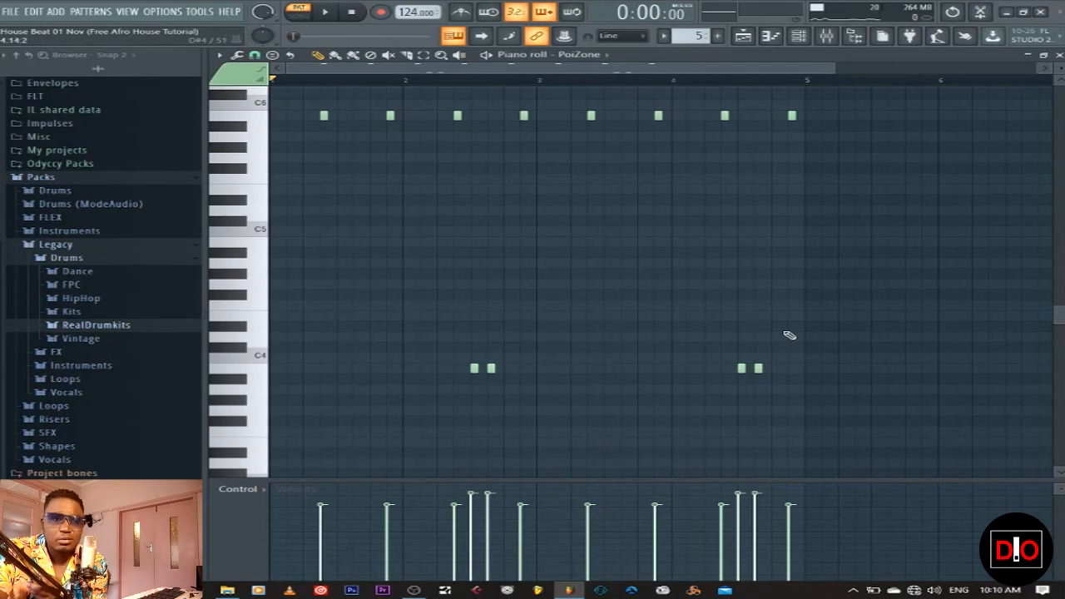
click(1059, 54)
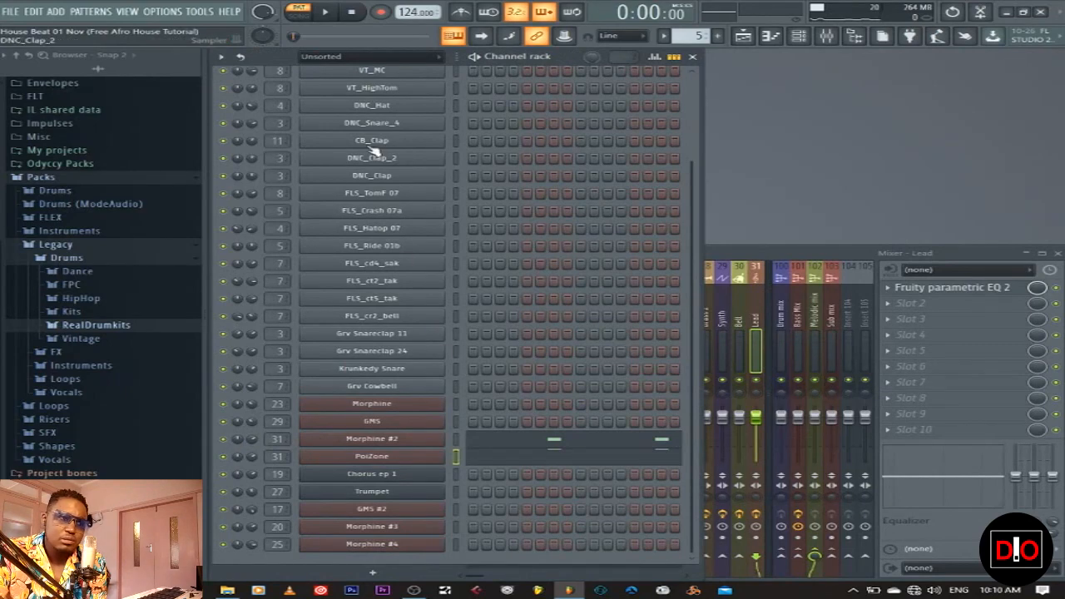
Play and stop the PoiZone pattern, then bring up the Playlist arrangement
click(327, 14)
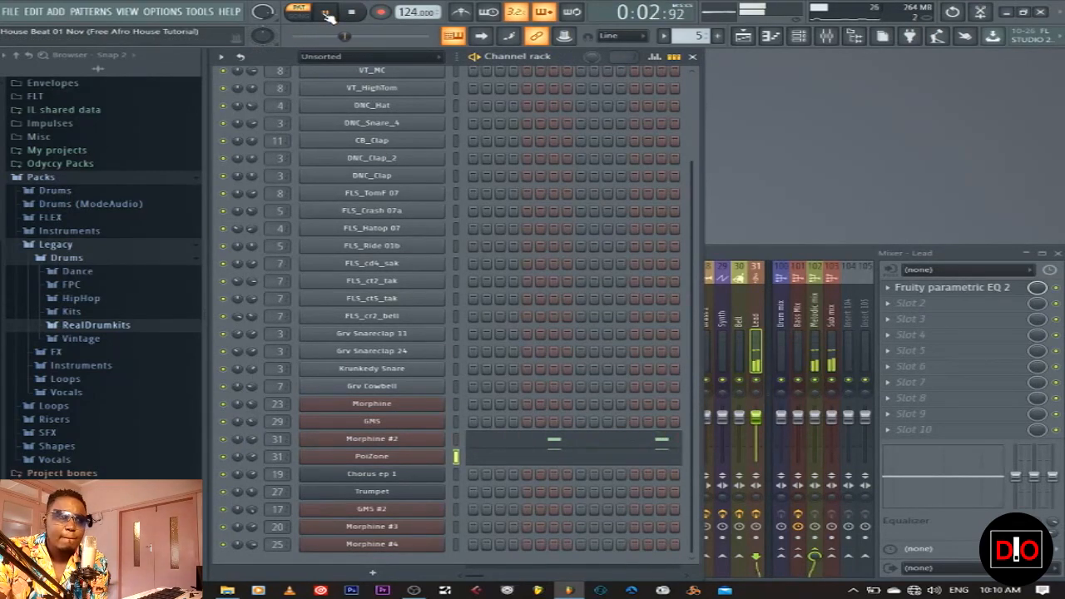
click(355, 13)
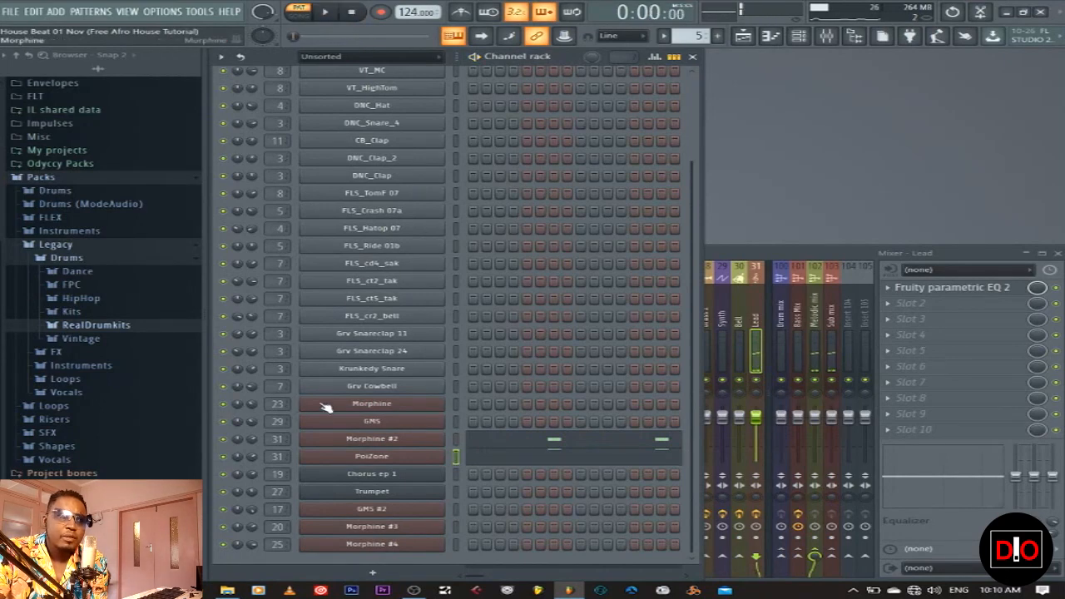
click(751, 39)
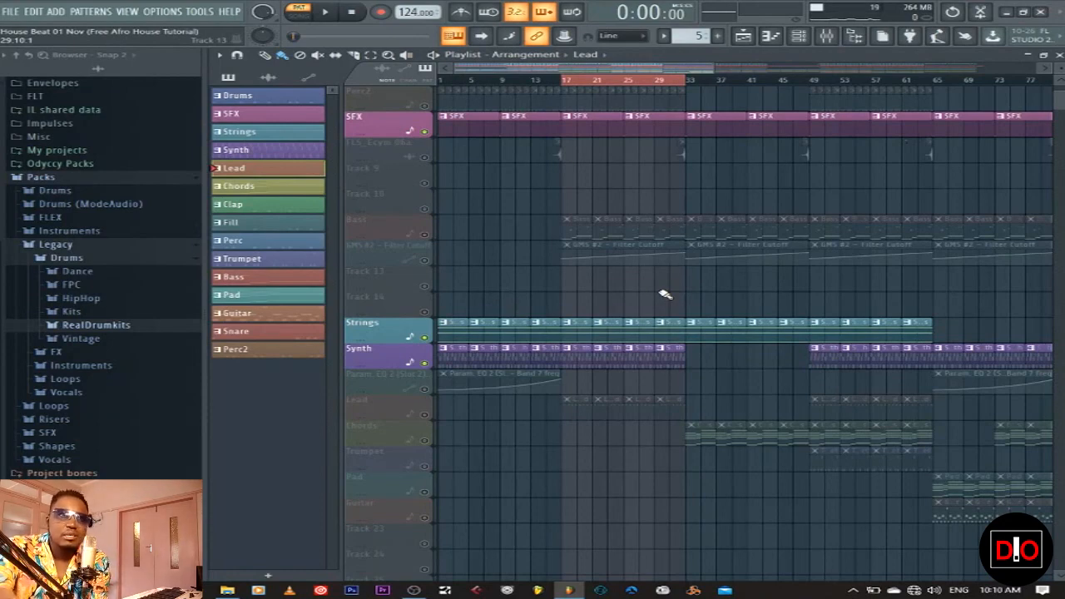
Pull the Lead EQ's band 7 low-pass from 20000 Hz down to about 3326 Hz during playback
click(826, 35)
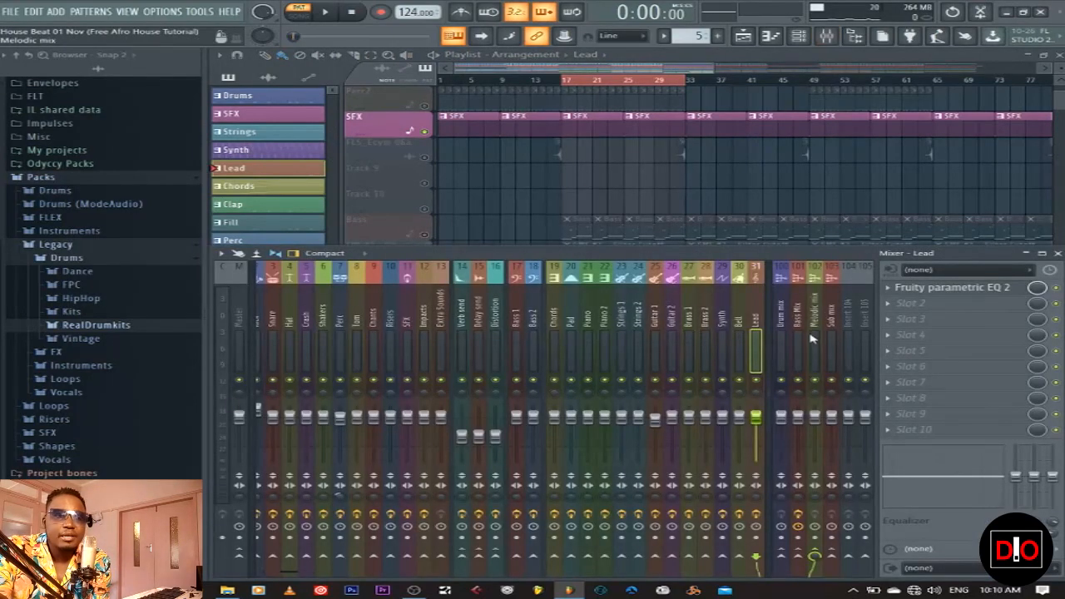
click(941, 296)
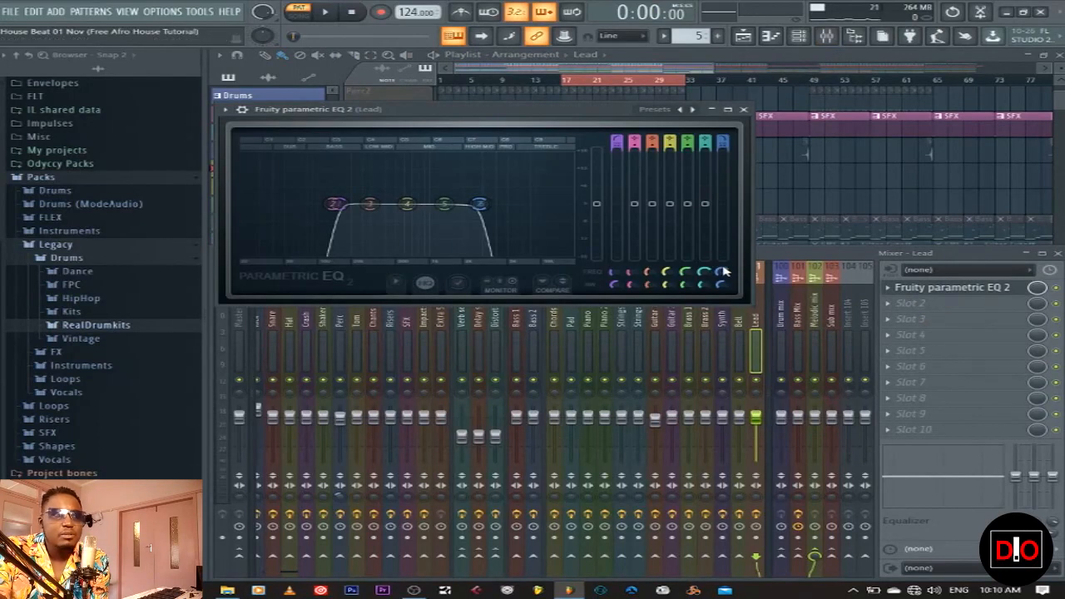
key(space)
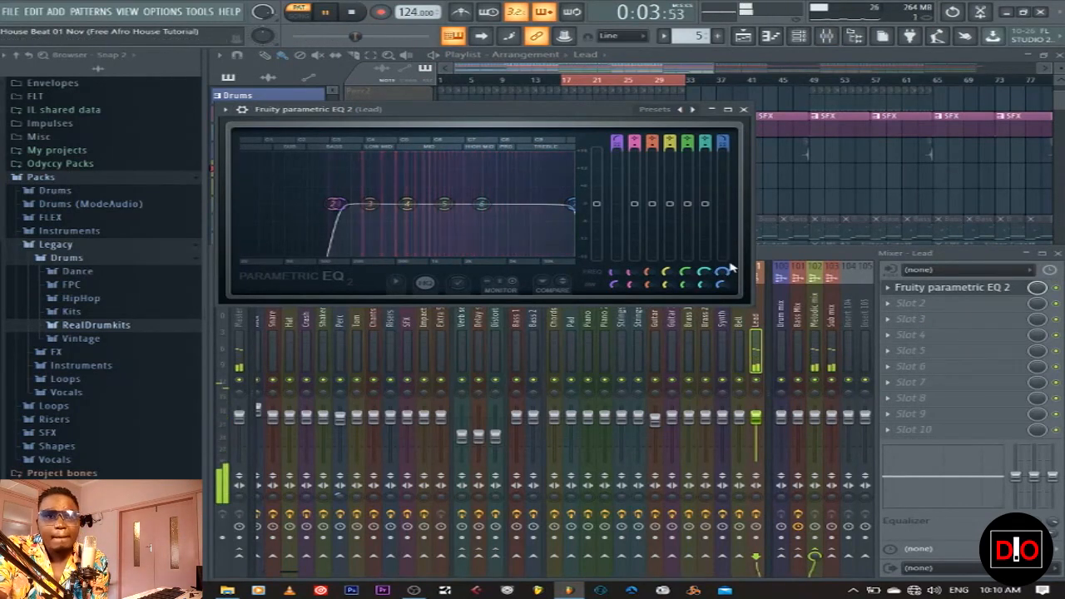
drag(722, 272, 722, 313)
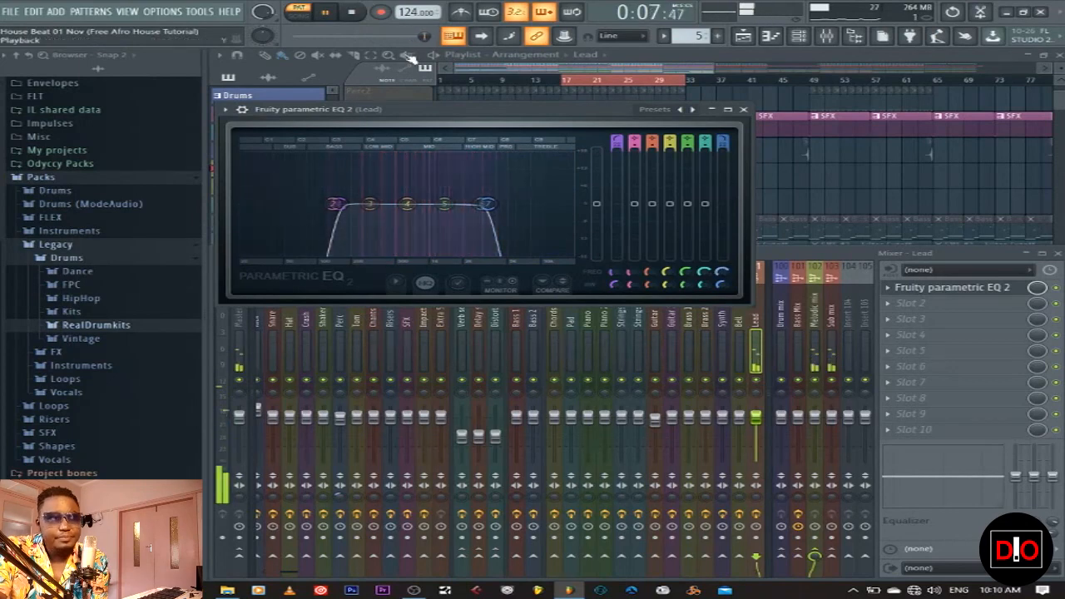
click(352, 13)
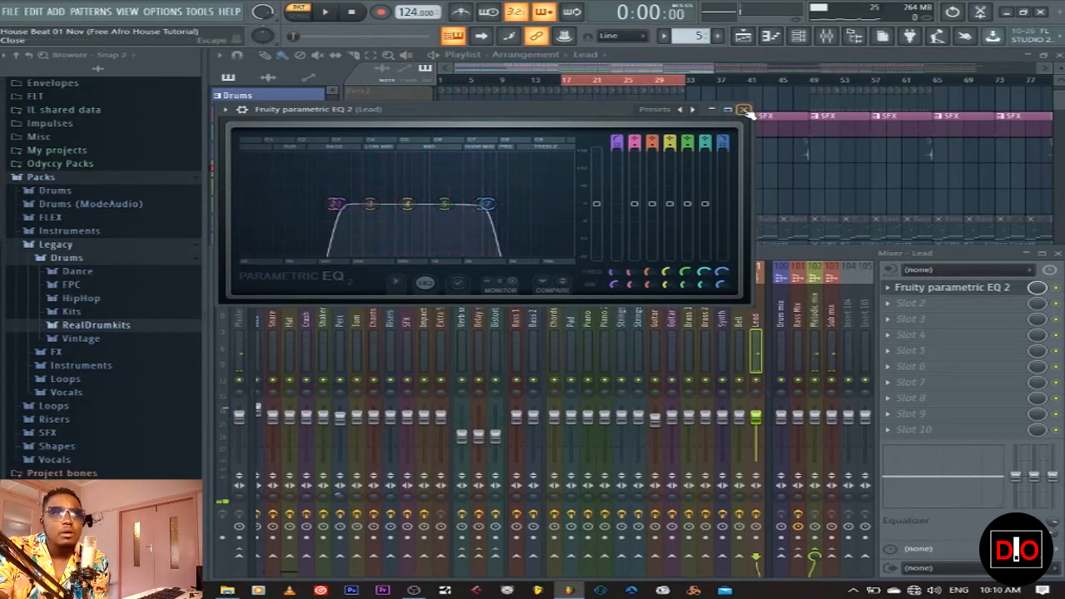
click(743, 109)
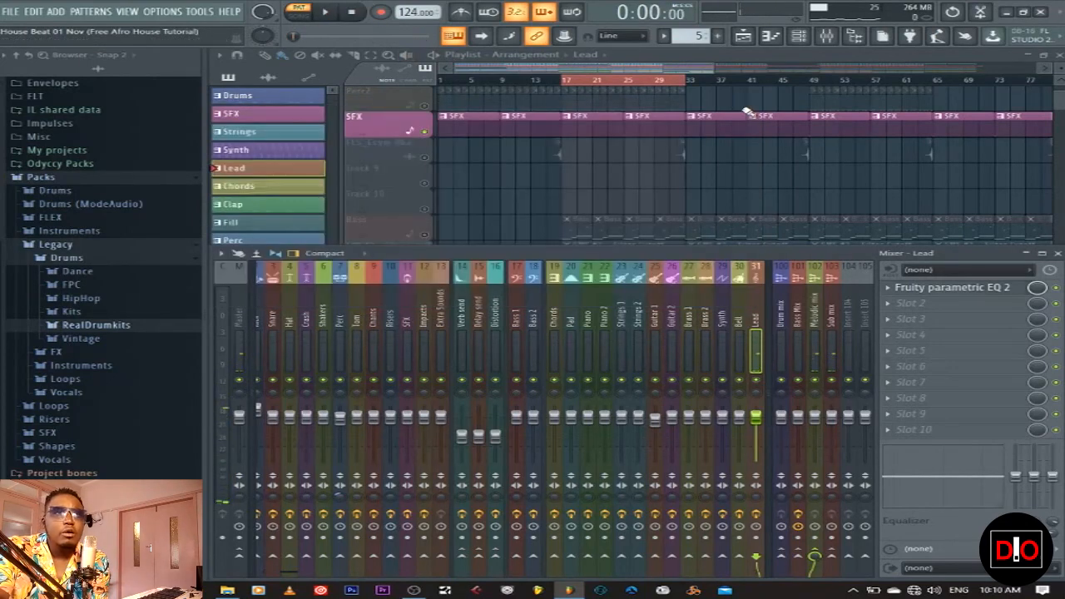
Reopen the Lead parametric EQ, settle the low-pass band near 4591 Hz, and close it
click(958, 290)
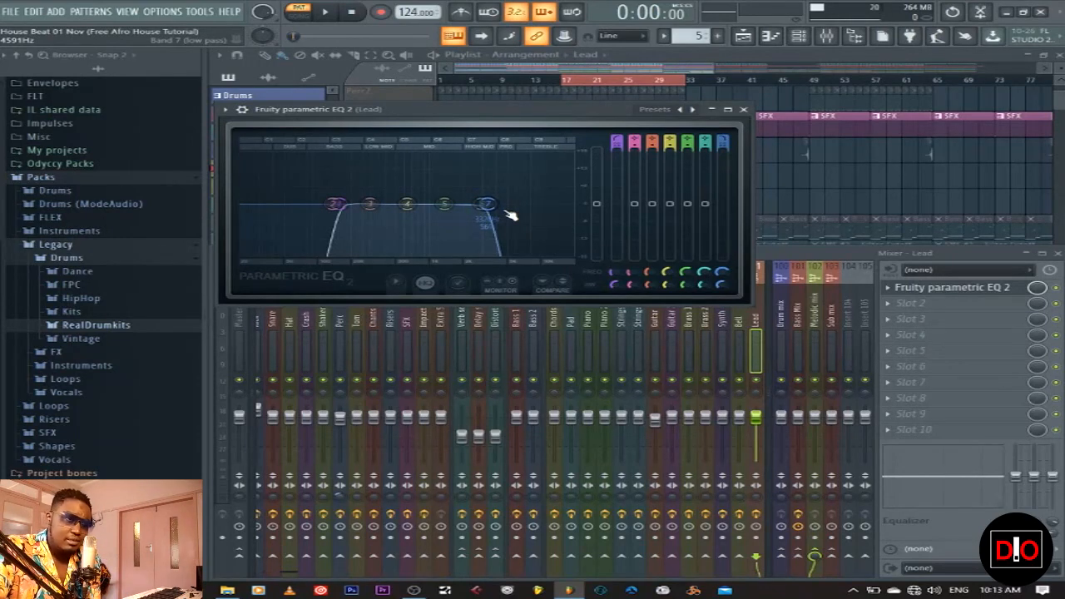
click(744, 109)
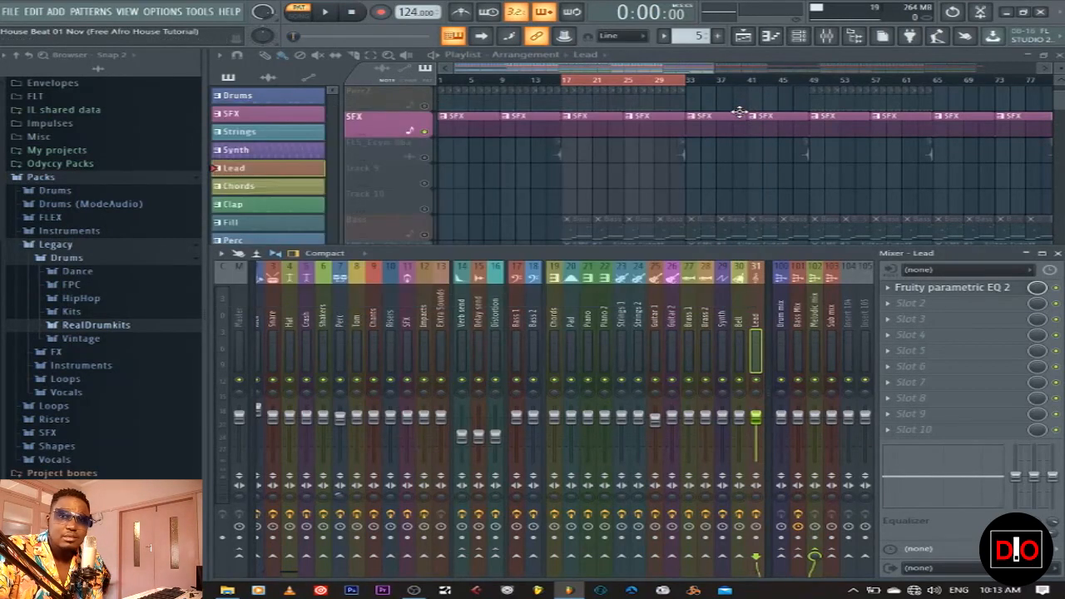
Make Chords the current pattern and inspect the Chorus ep 1 synth settings in the Channel rack
key(F9)
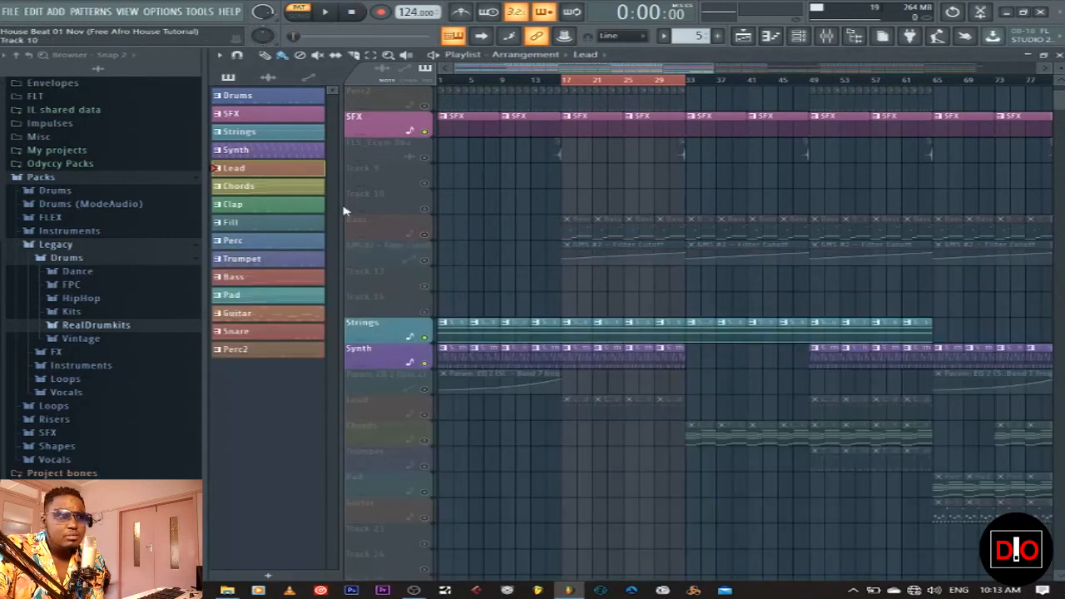
click(303, 188)
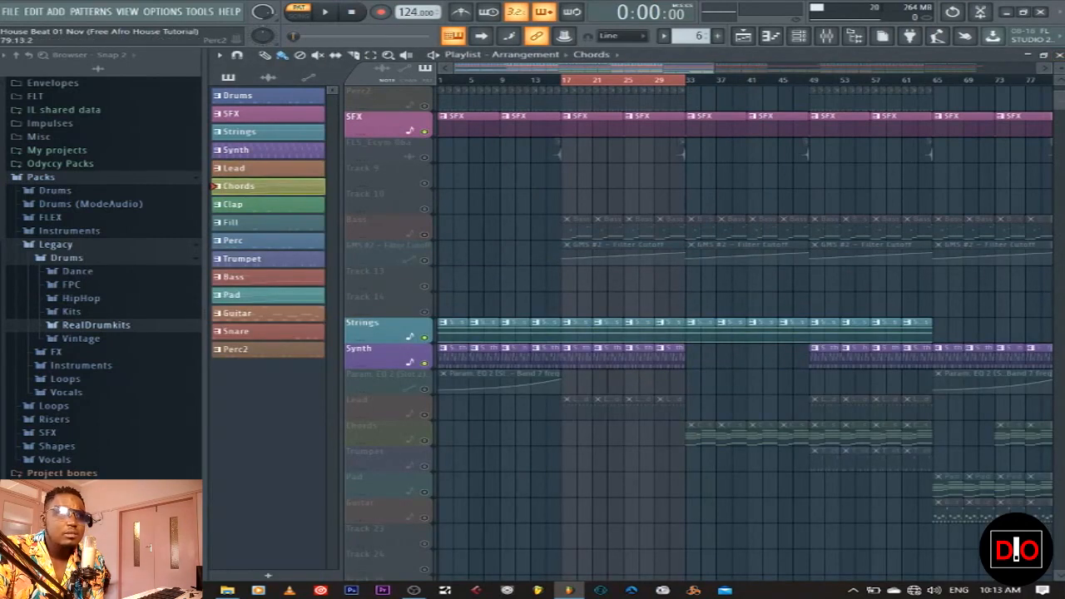
click(1059, 55)
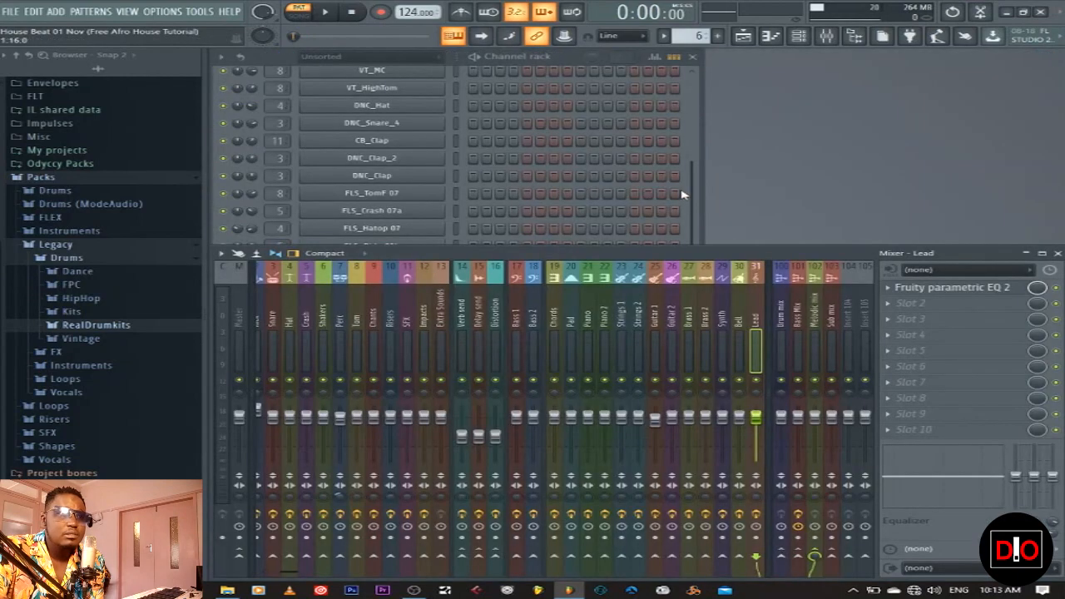
click(695, 198)
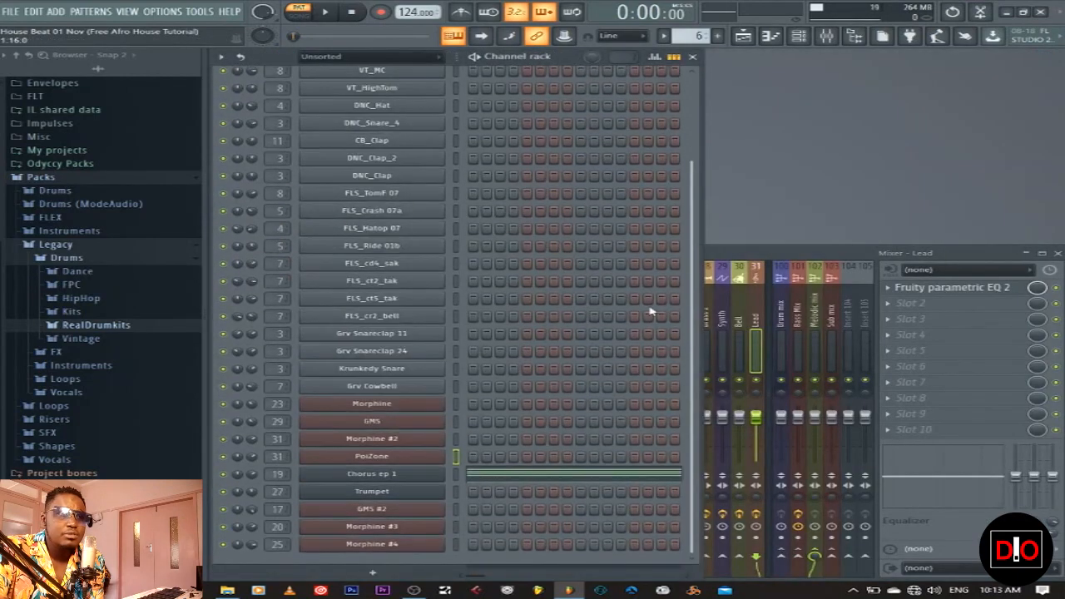
click(396, 476)
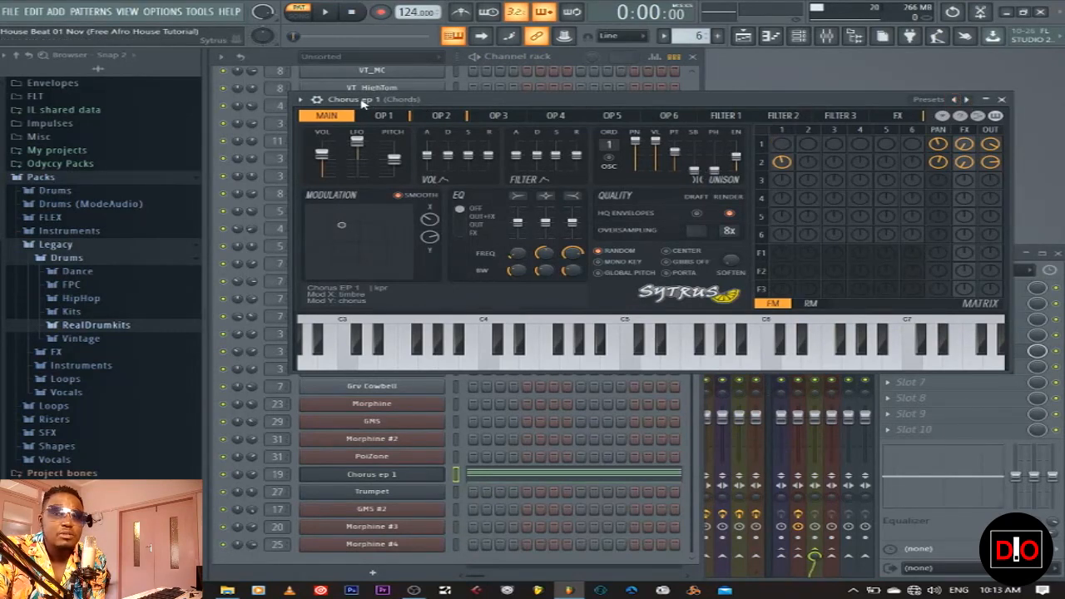
click(1003, 99)
Open Chorus ep 1's piano roll, play its chords, then stop and close the editor
click(533, 471)
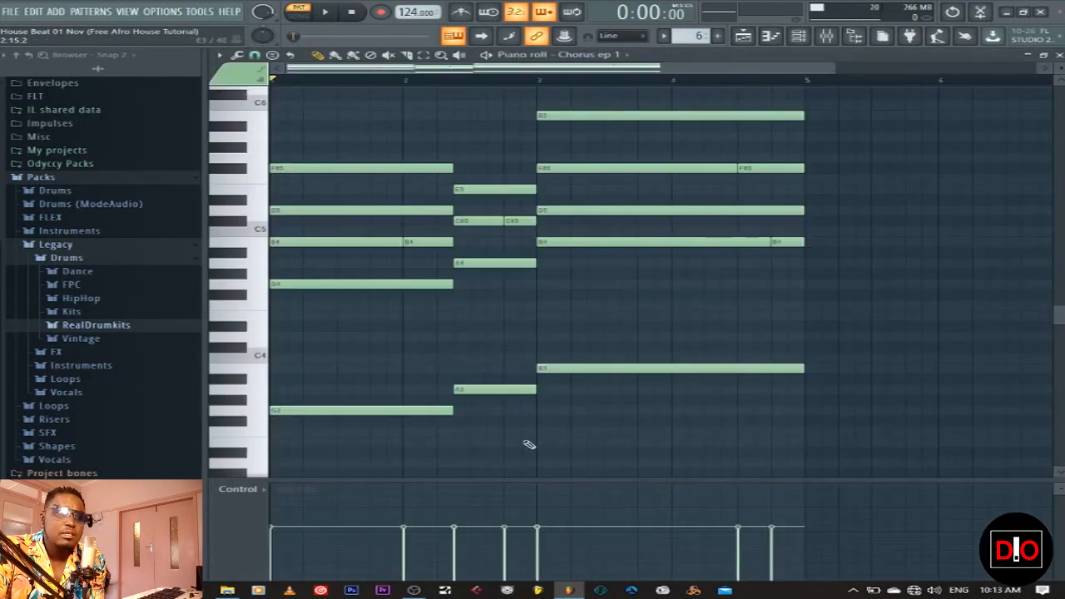
click(326, 12)
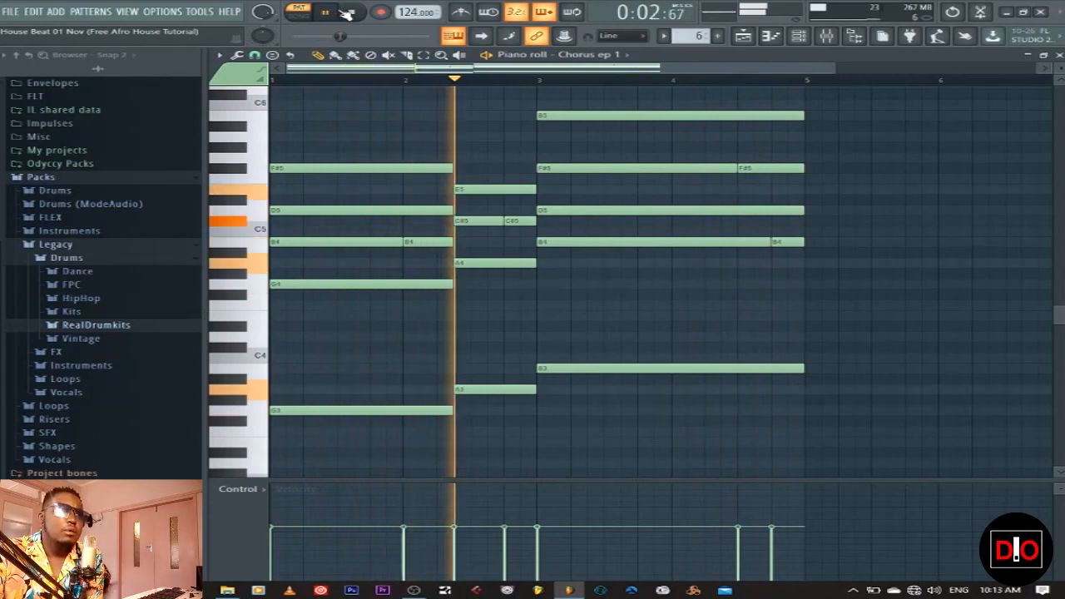
click(352, 12)
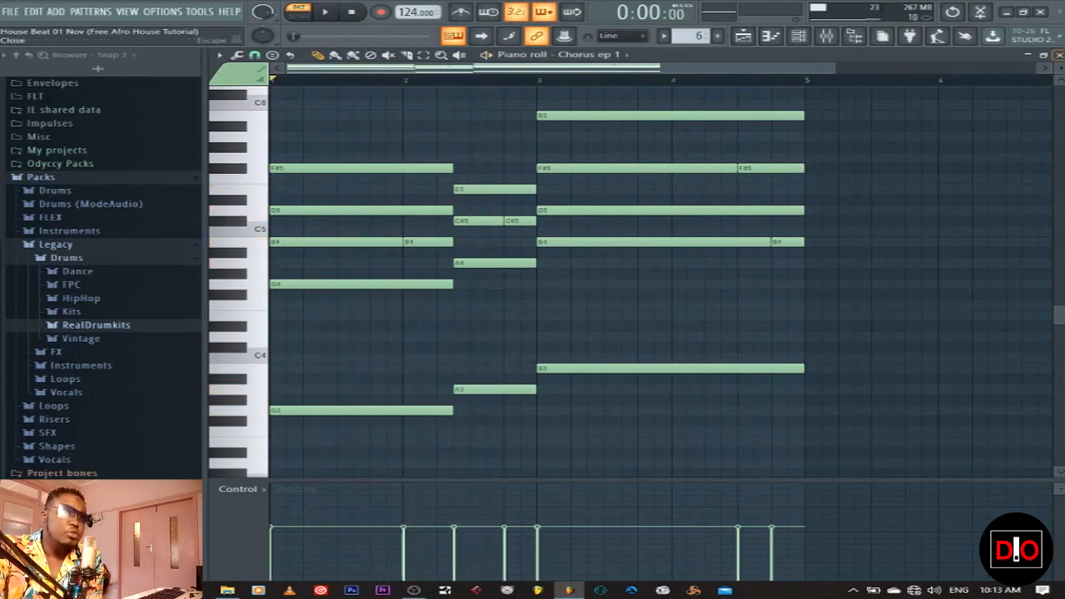
click(1059, 54)
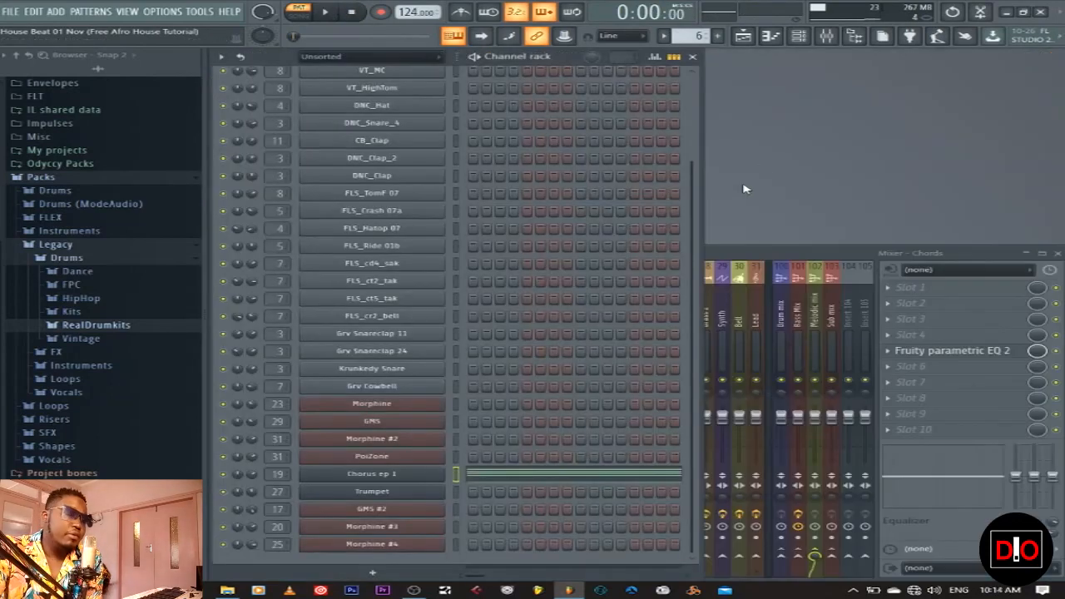
Inspect the Fruity parametric EQ 2 on the Chords mixer channel, then close it
click(713, 262)
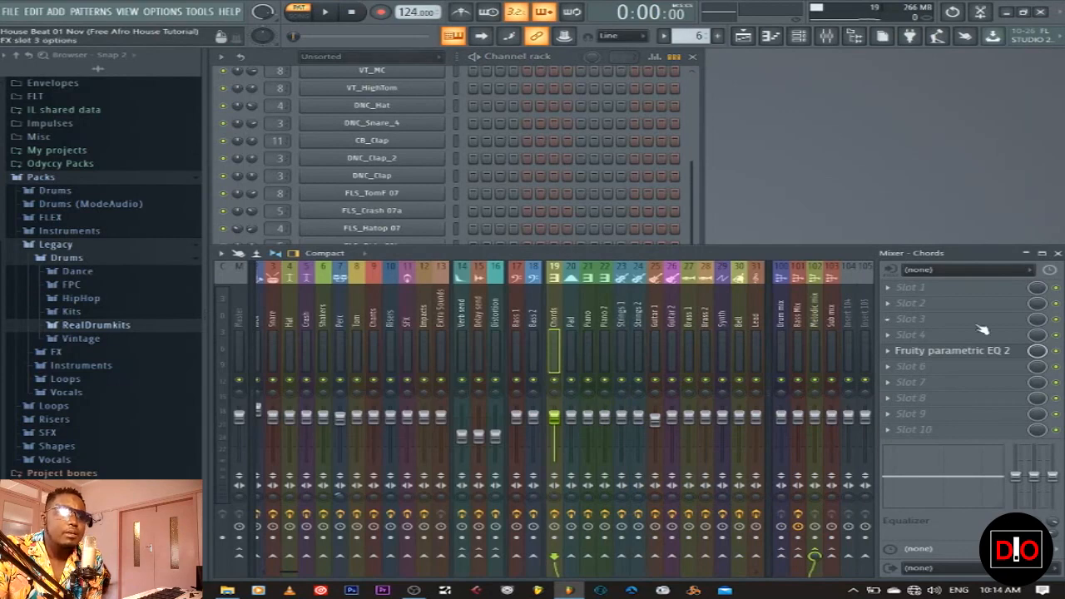
click(991, 354)
drag(894, 105, 692, 123)
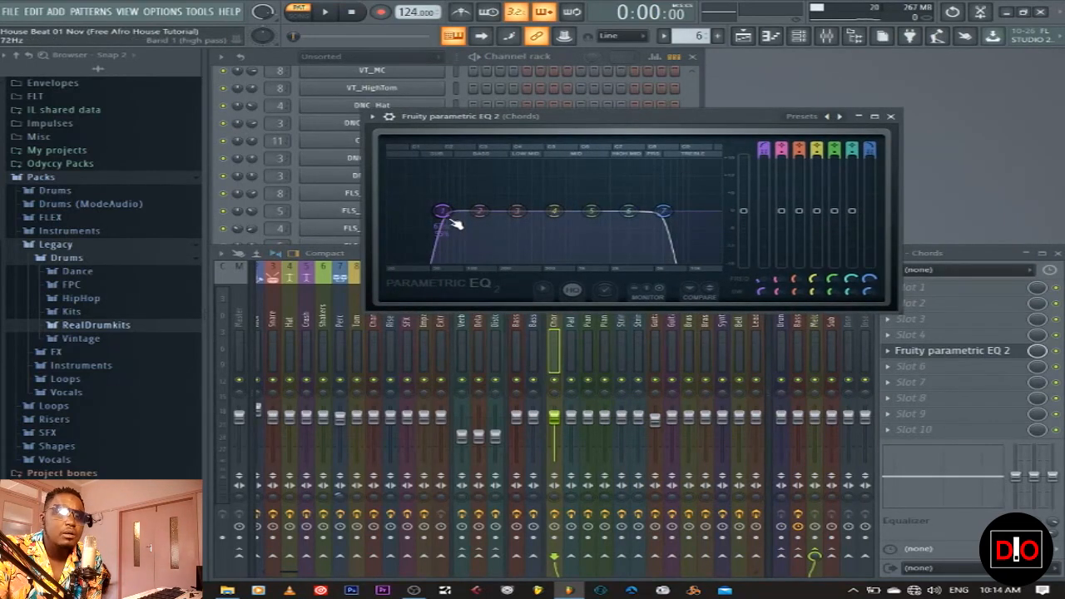
click(890, 117)
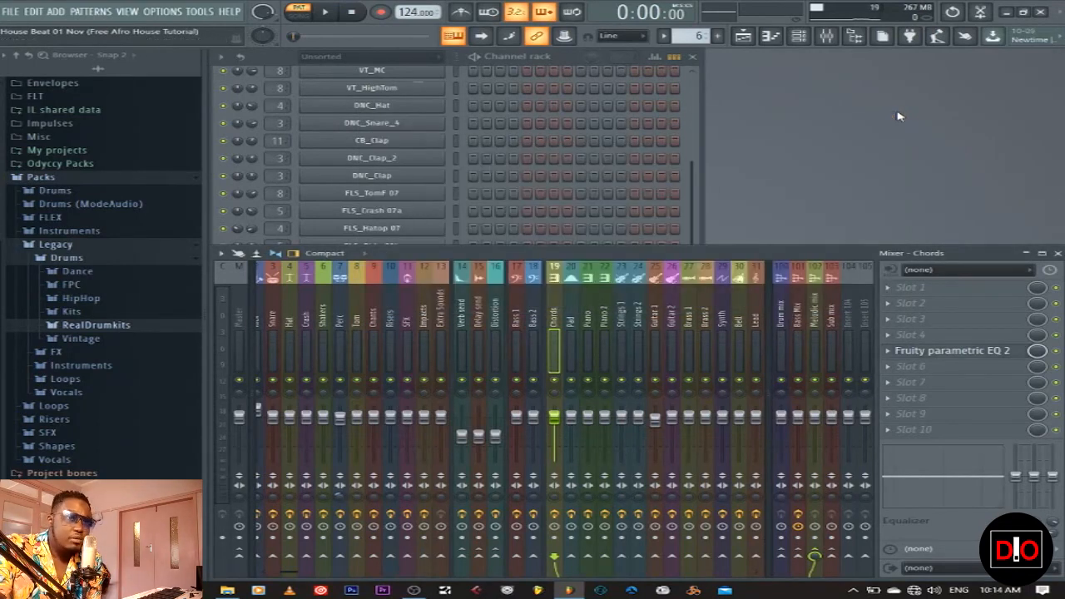
Unmute the Chords track in the Playlist arrangement
click(689, 208)
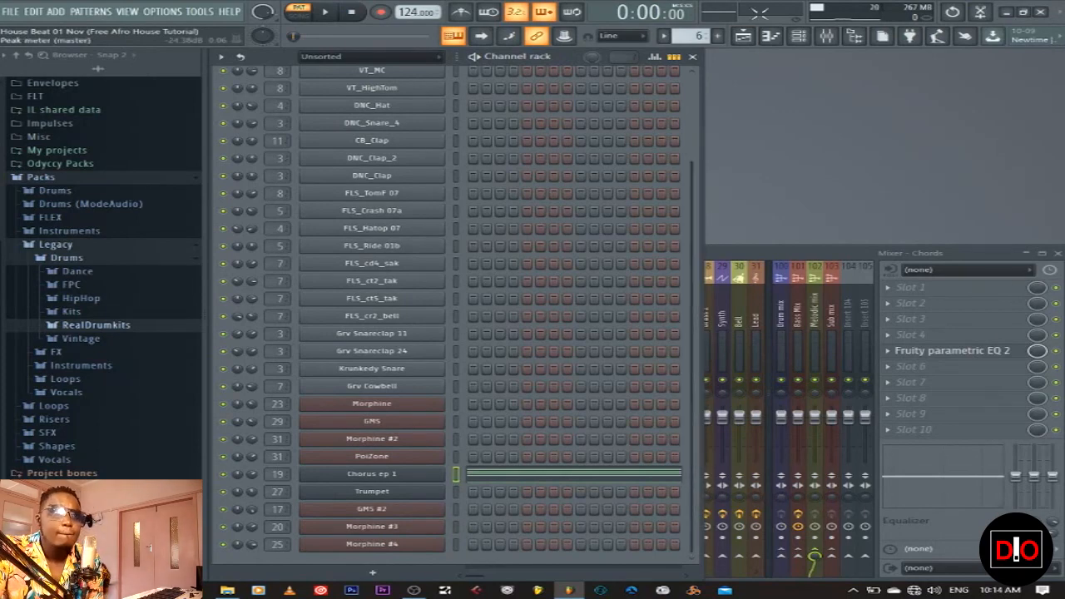
click(744, 35)
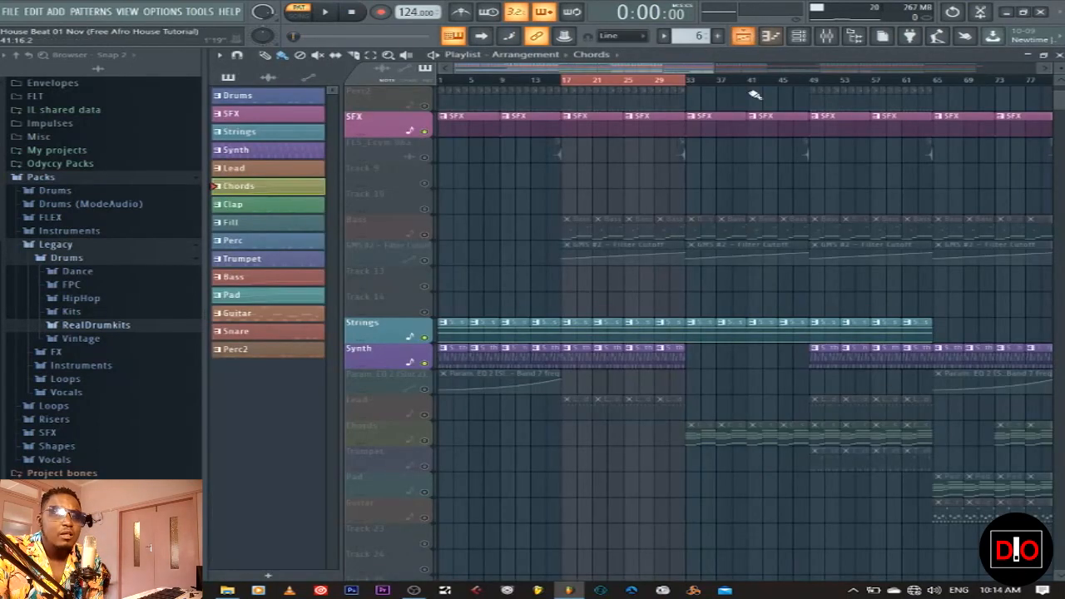
click(424, 440)
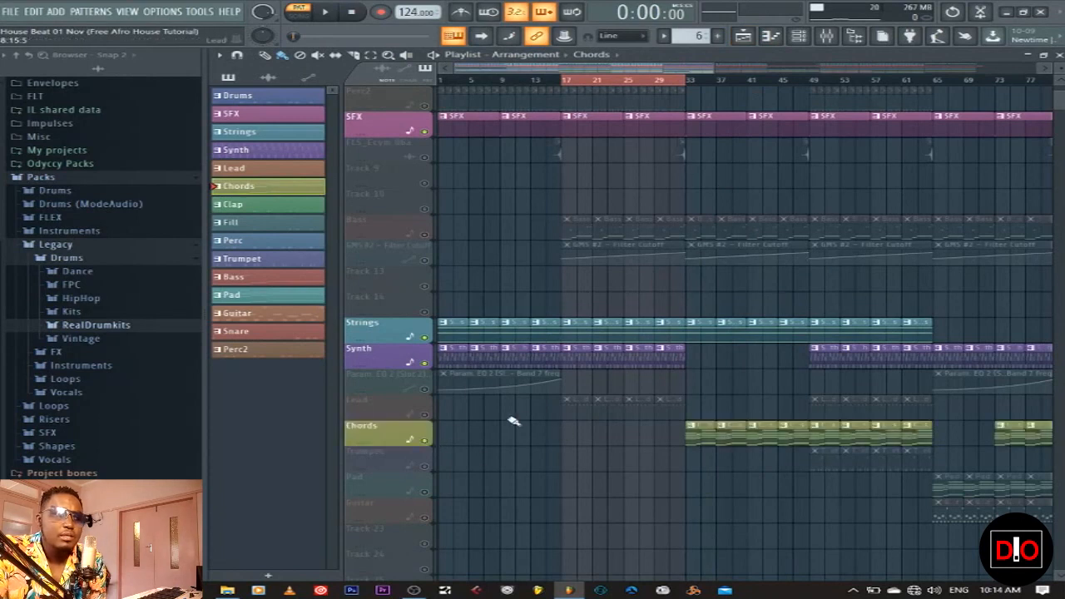
Unmute the Lead track and play bars 49–65 in Song mode to hear it with the chords
click(425, 414)
drag(827, 84, 941, 94)
drag(564, 86, 809, 88)
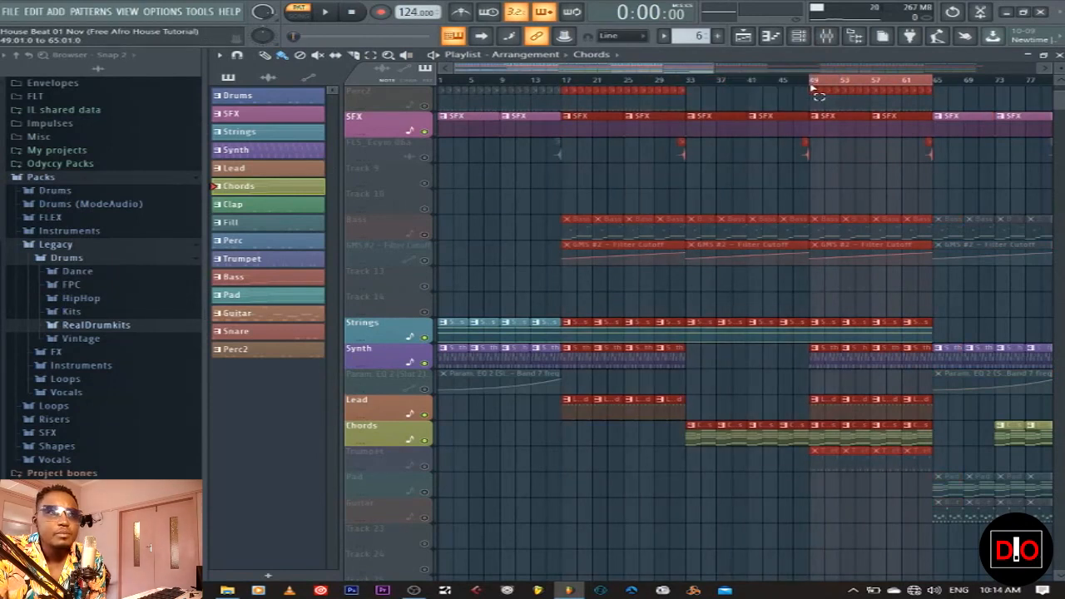
click(326, 11)
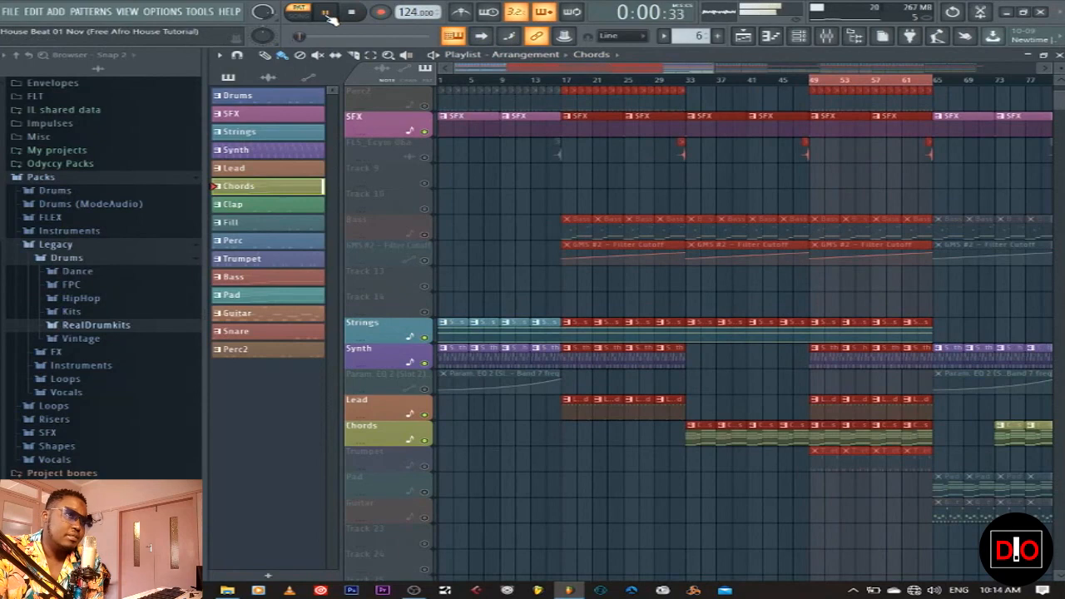
click(300, 13)
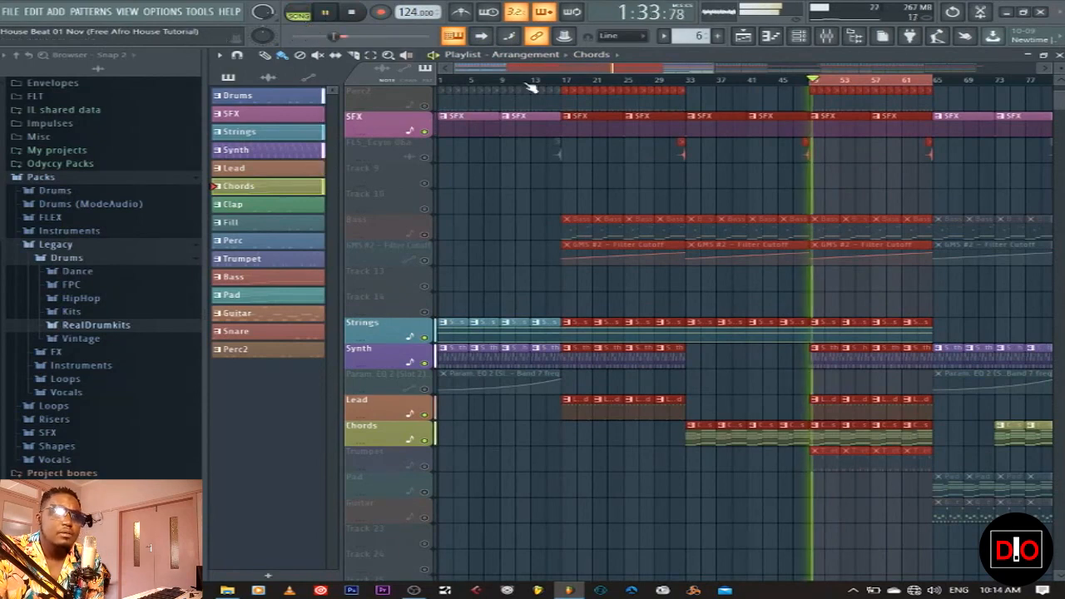
scroll(908, 248, up, 3)
scroll(908, 248, down, 4)
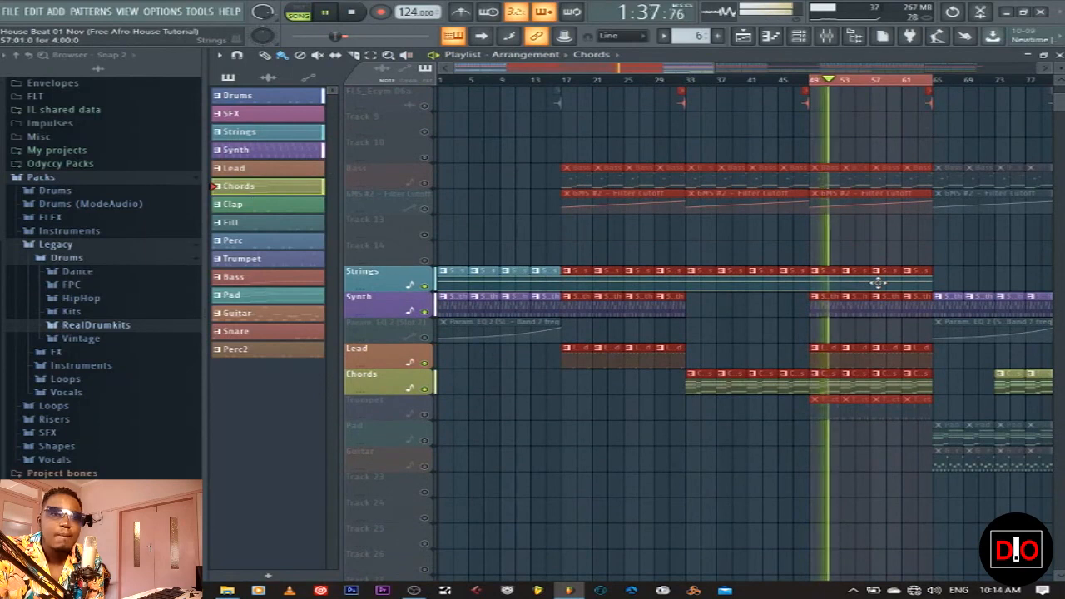
click(754, 363)
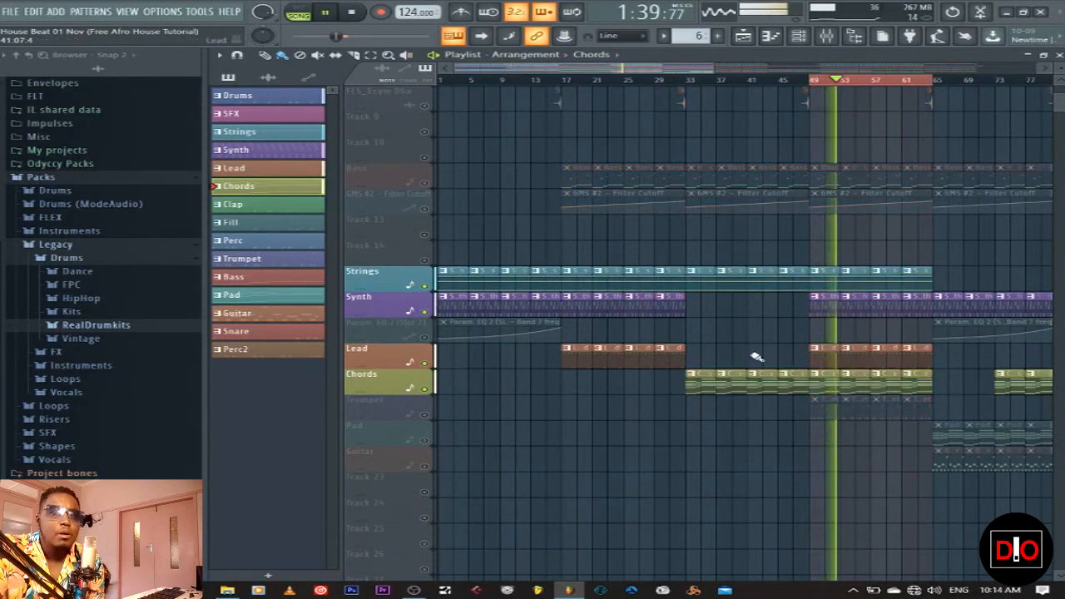
click(365, 13)
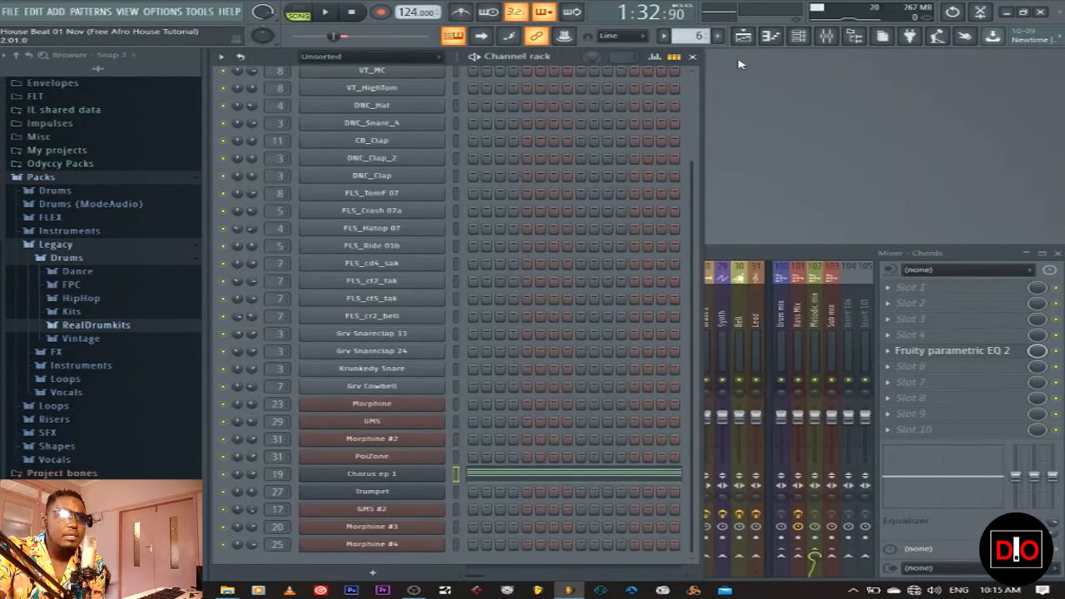
Unmute the Clap track, play the song, then audition the Clap pattern alone
click(760, 34)
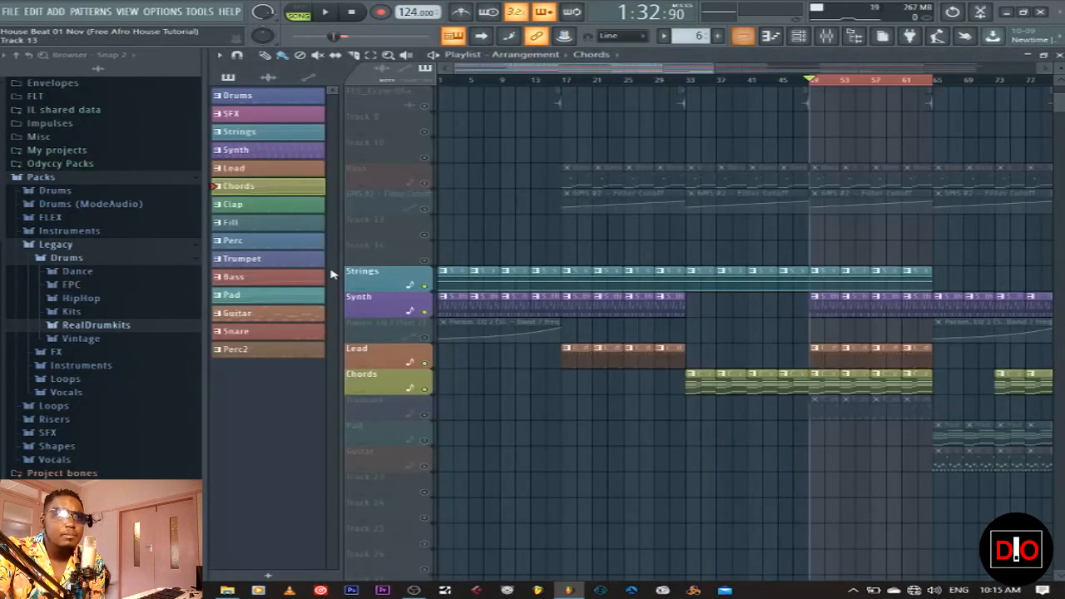
click(287, 207)
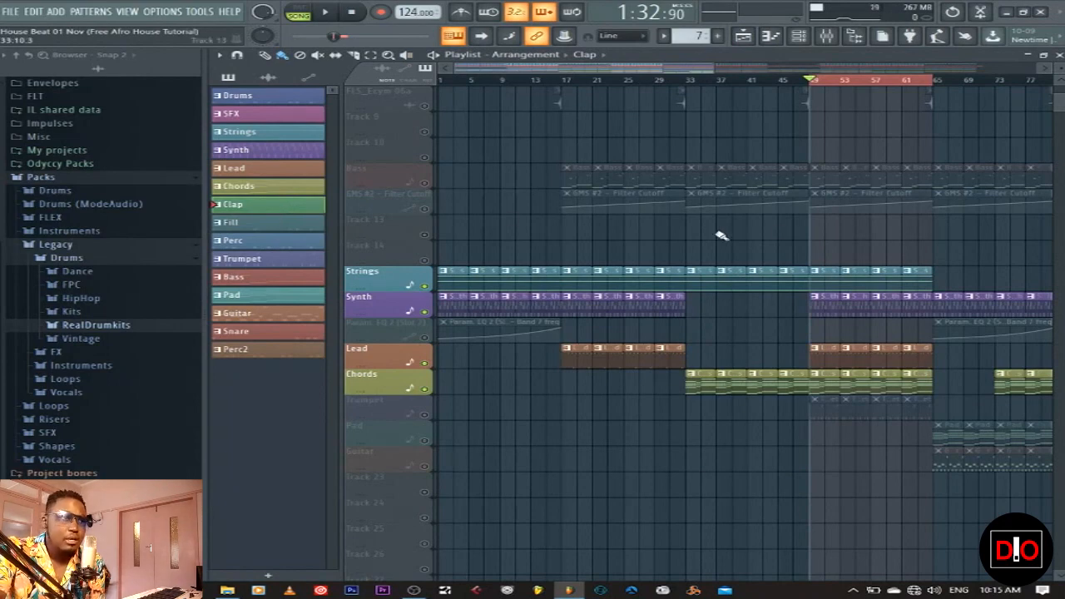
scroll(785, 231, up, 4)
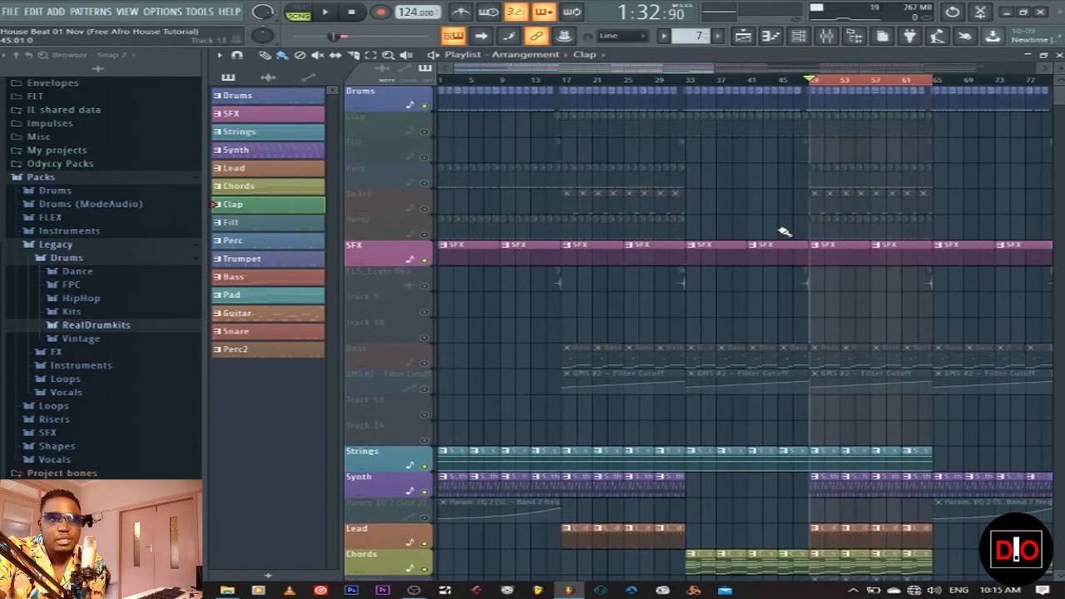
click(425, 133)
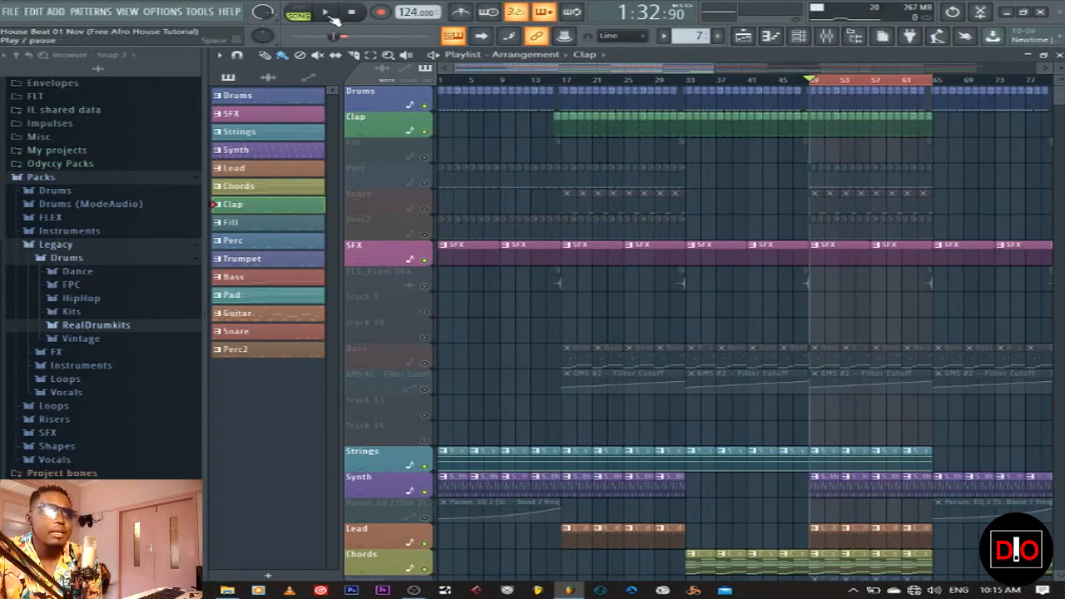
key(space)
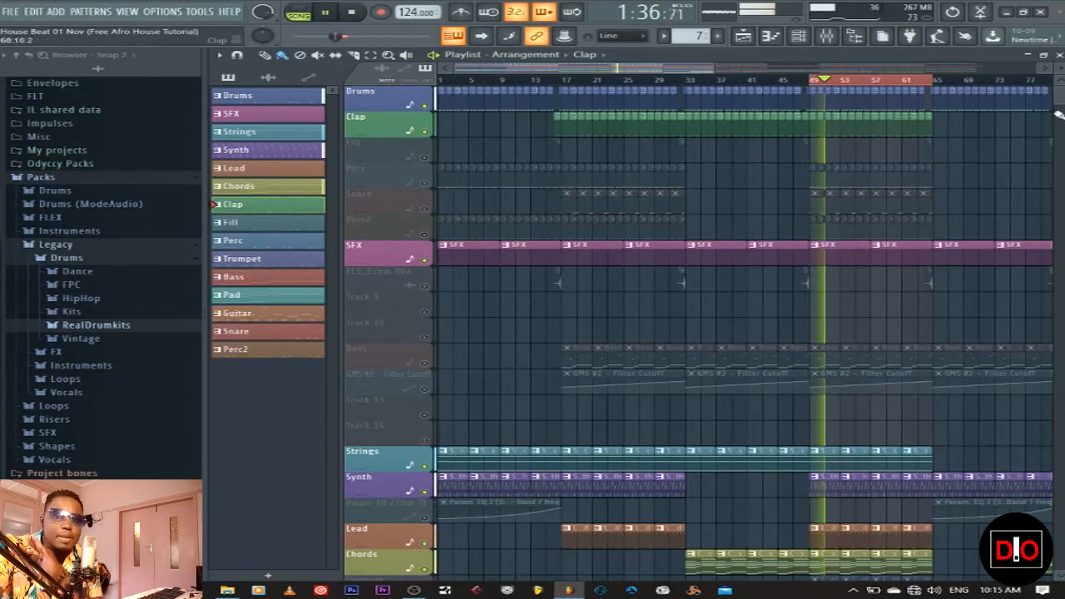
click(1060, 55)
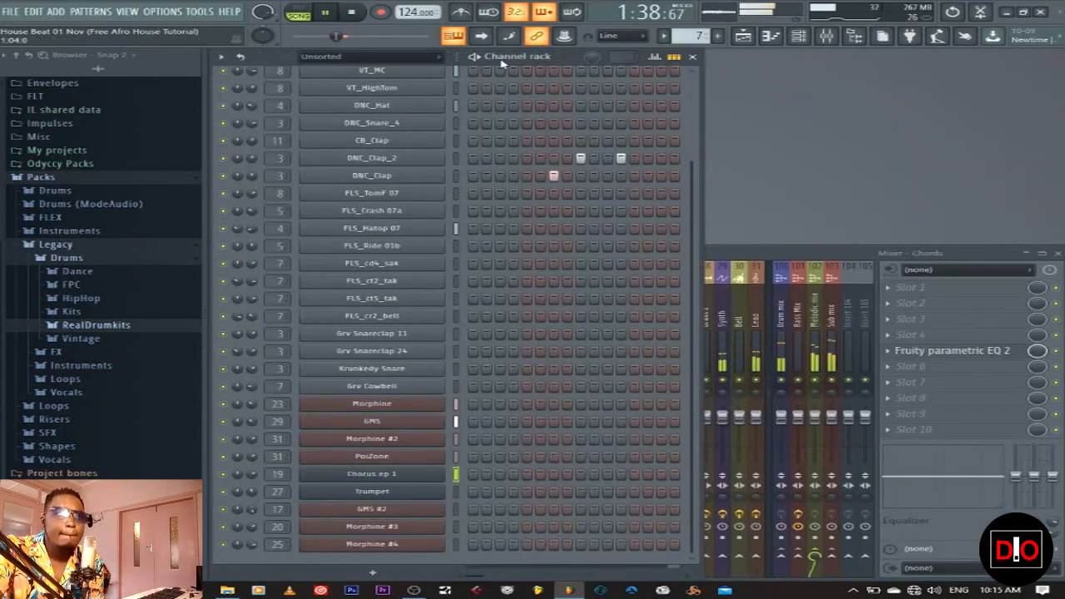
click(354, 15)
click(308, 16)
click(329, 15)
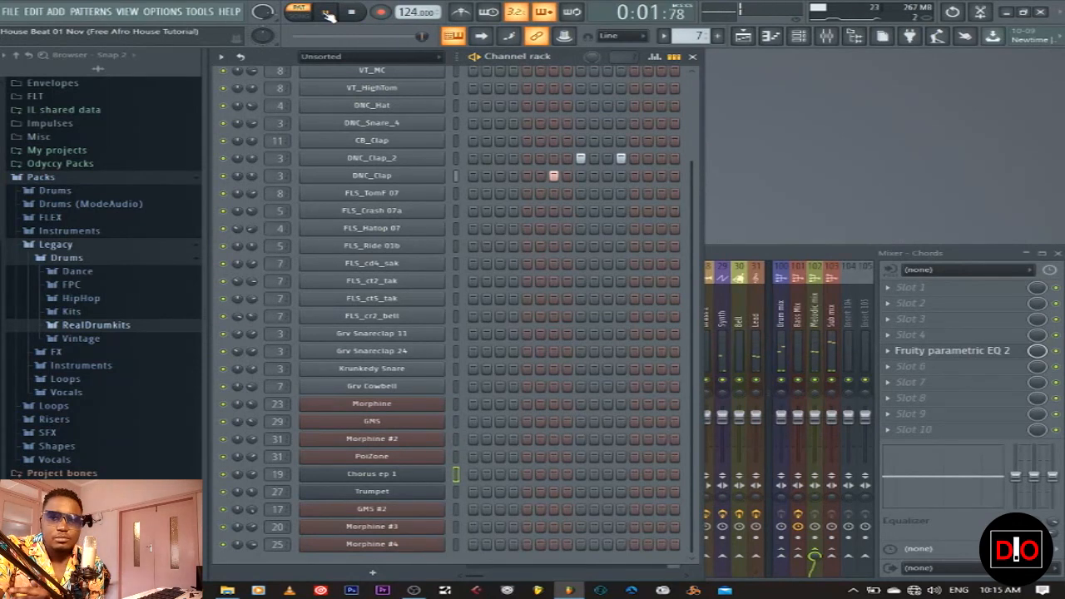
click(352, 13)
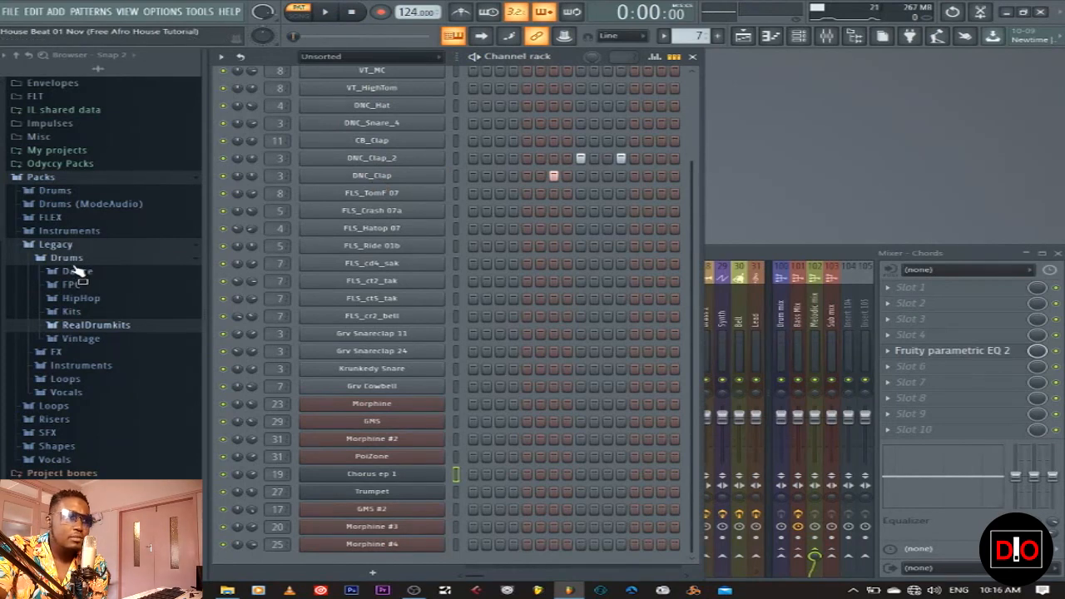
Preview DNC_Clap_2 through DNC_Clap_6 in the Dance drum folder, then collapse the folder
click(77, 271)
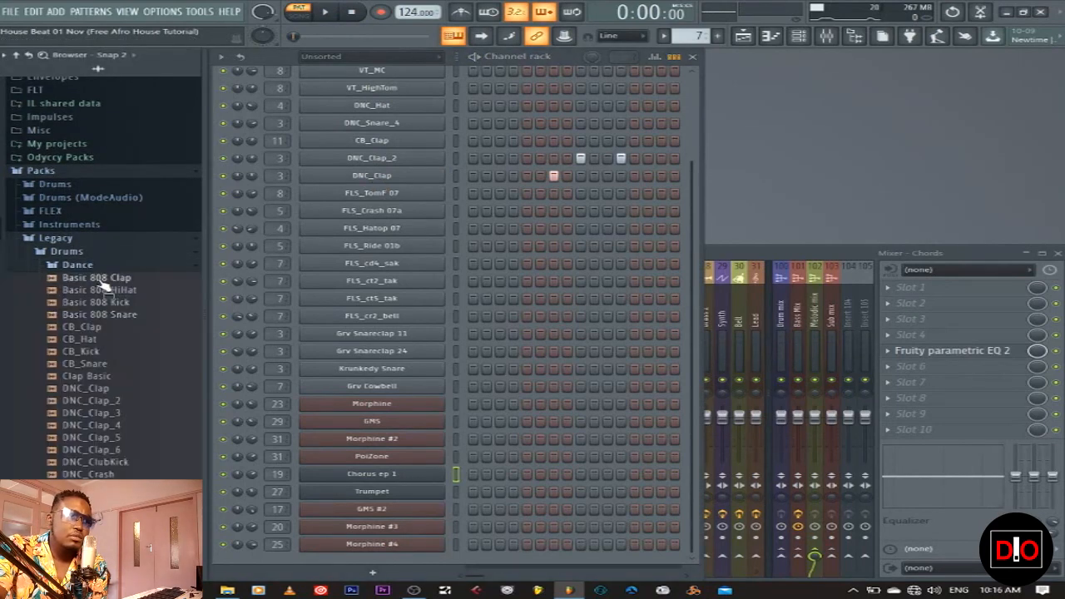
scroll(146, 332, up, 3)
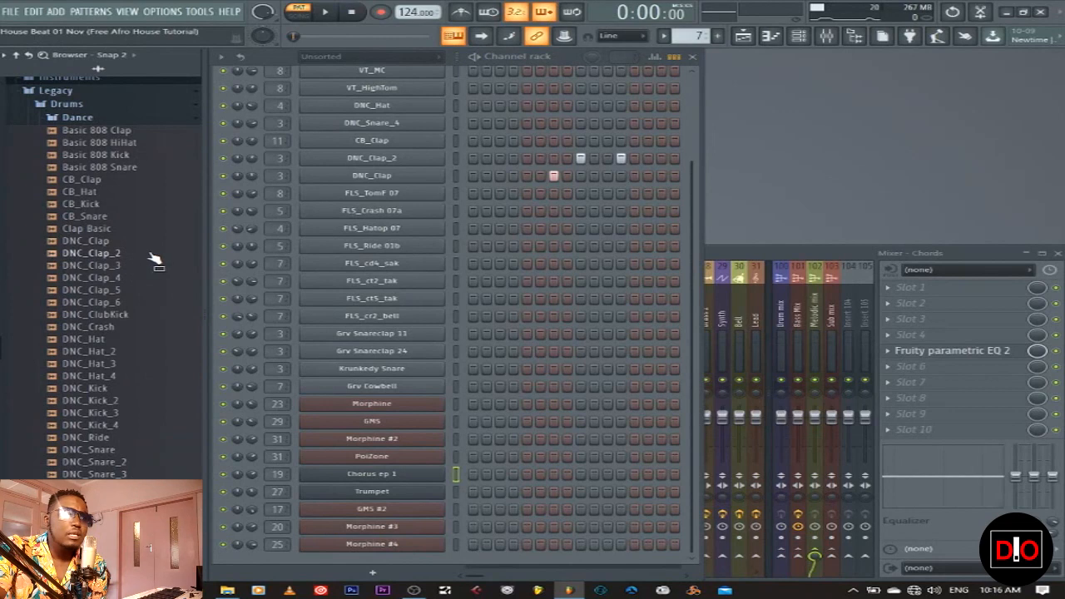
click(117, 253)
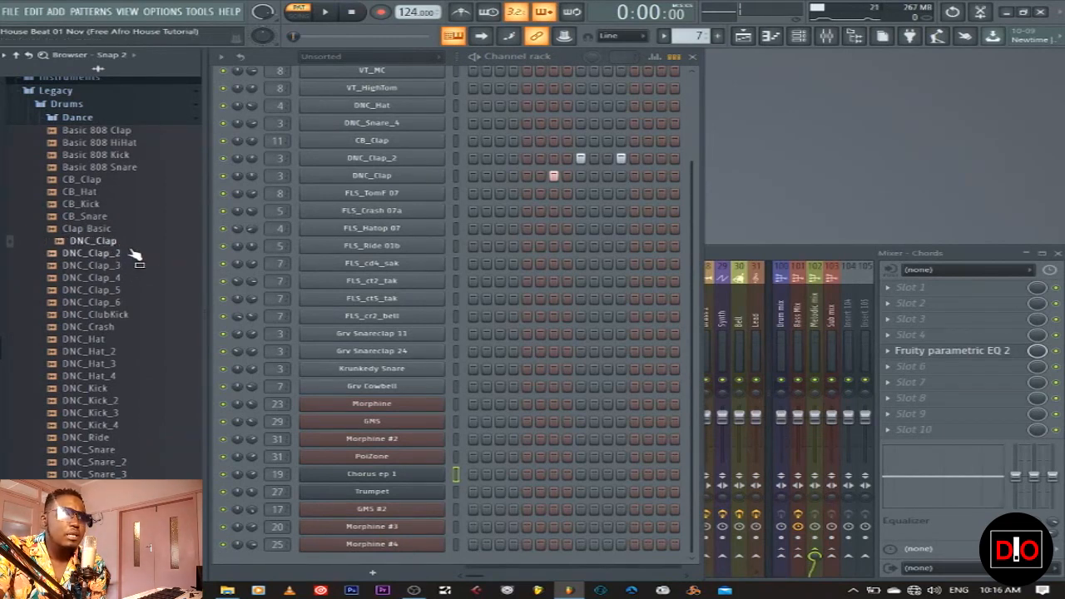
click(124, 266)
click(125, 278)
click(125, 289)
click(133, 302)
click(119, 278)
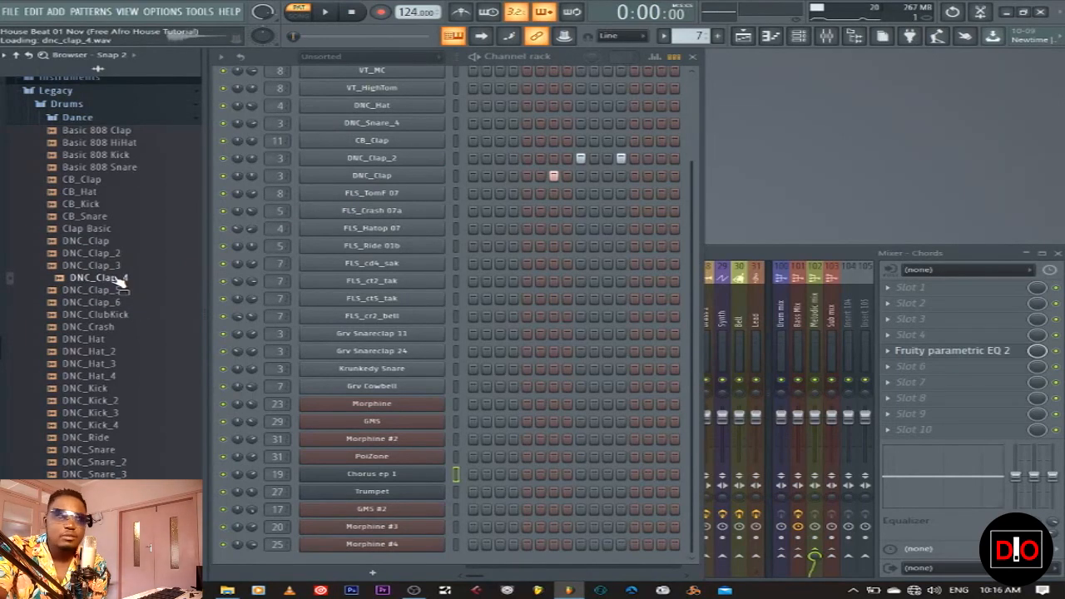
click(87, 120)
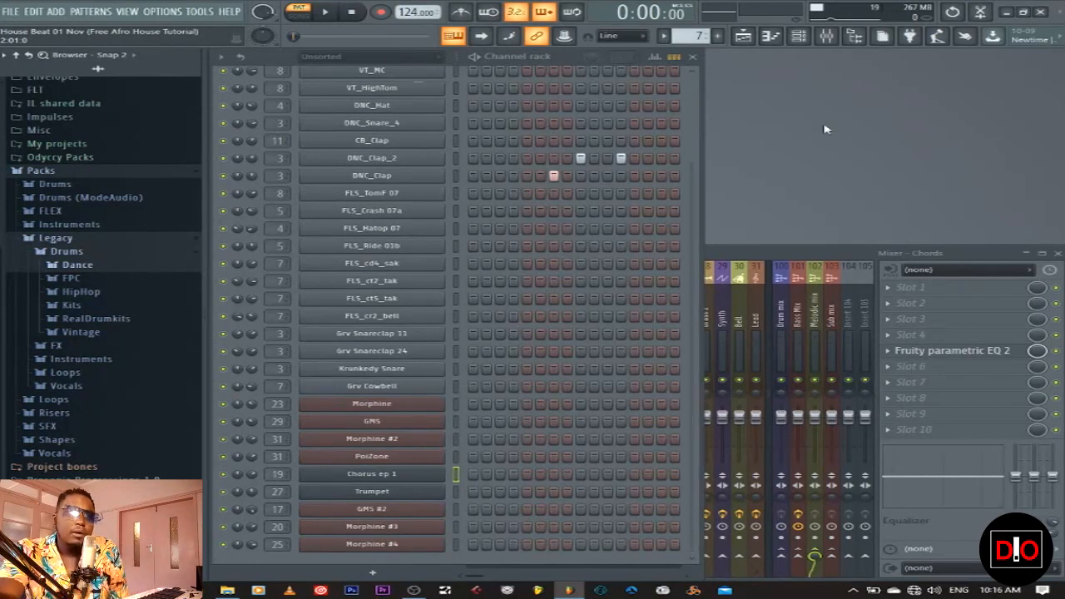
Select the Fill pattern, unmute the Fill track, and play the song from bar 61
click(743, 36)
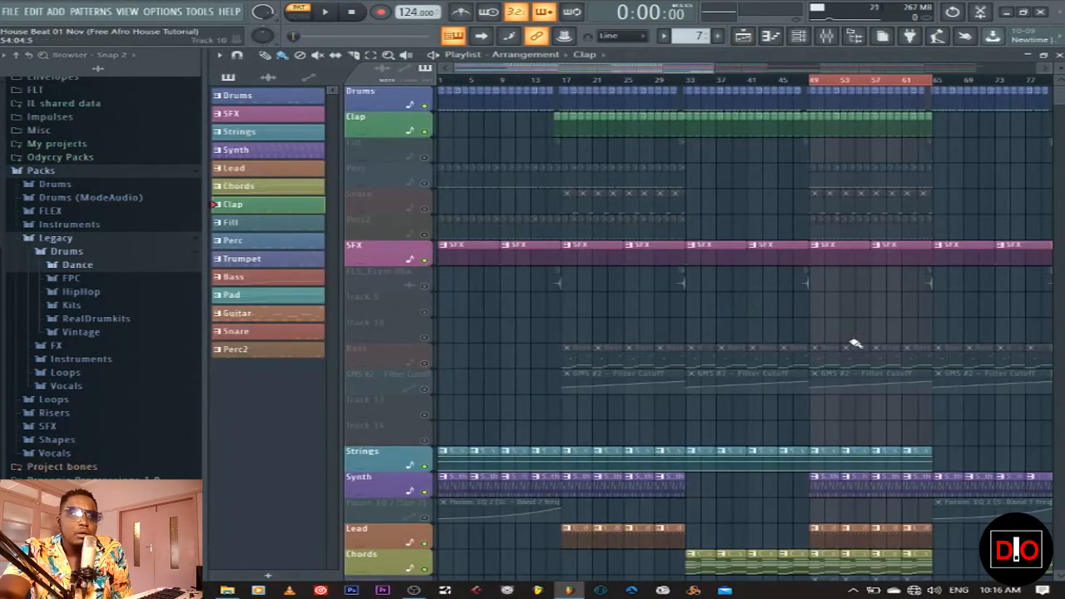
scroll(718, 375, down, 5)
click(286, 225)
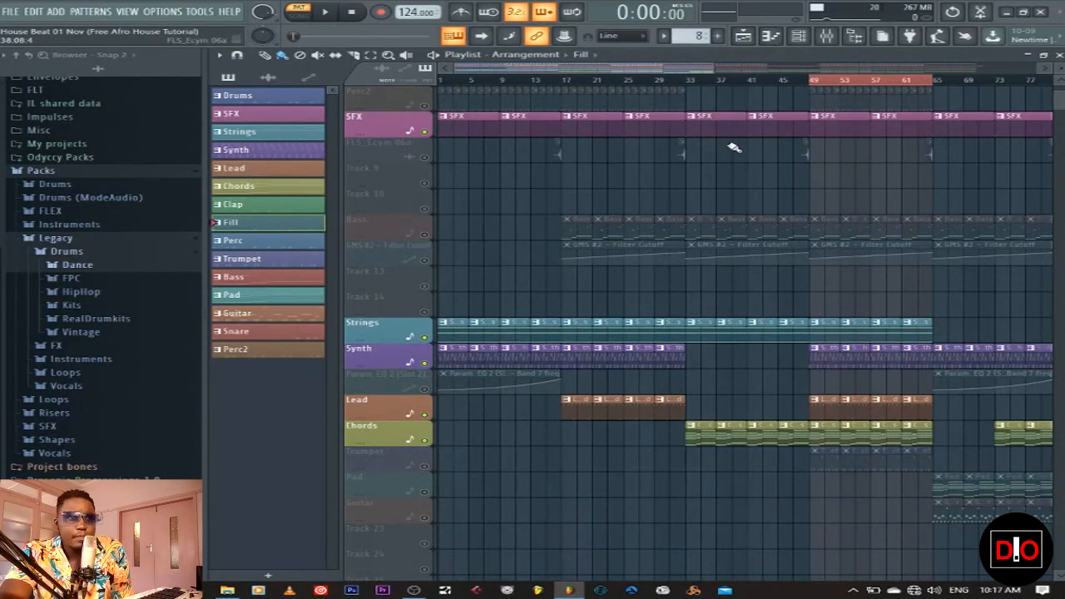
scroll(665, 191, up, 5)
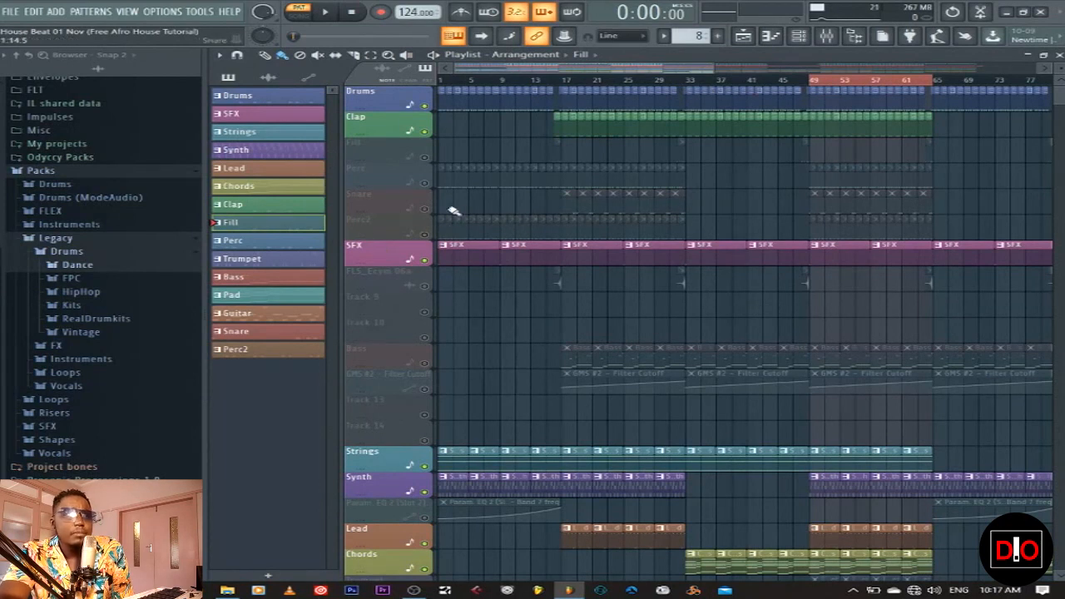
click(425, 156)
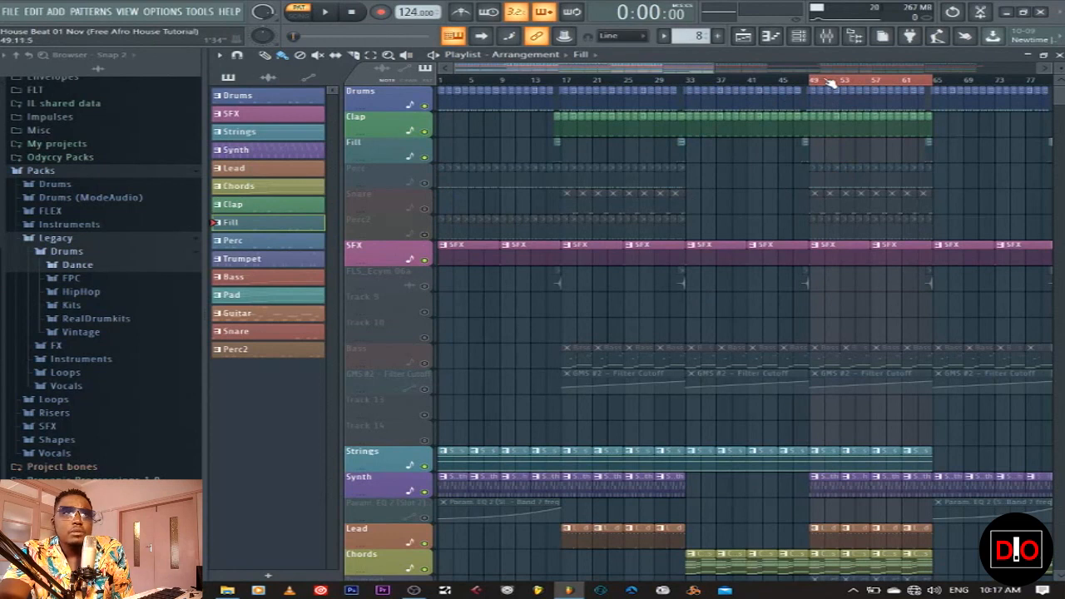
click(920, 81)
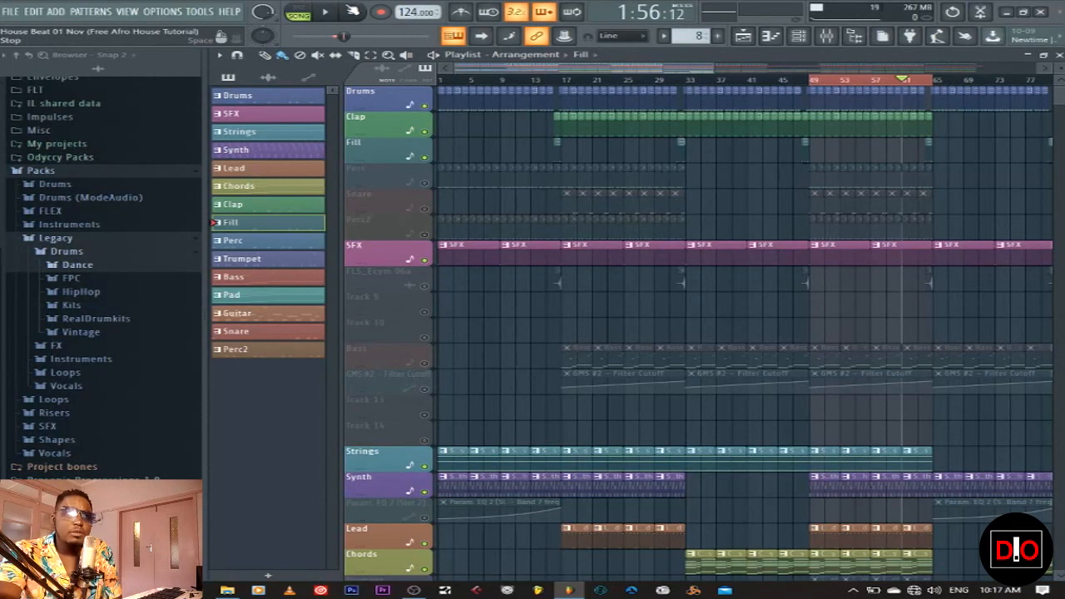
key(space)
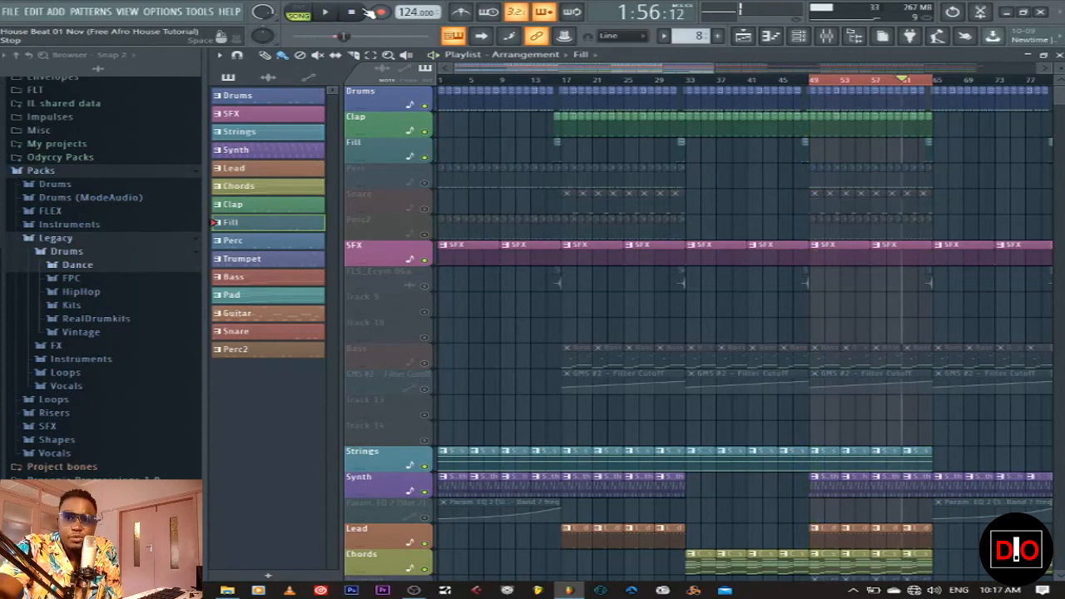
Play the Fill pattern alone in pattern mode, then return to the Playlist
click(1058, 55)
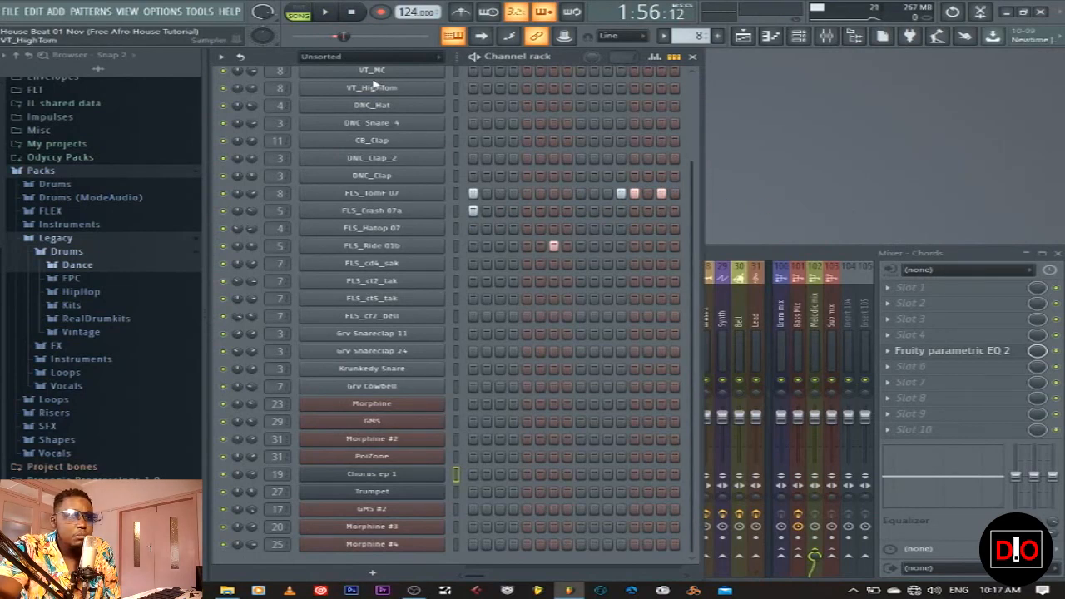
click(305, 11)
click(325, 12)
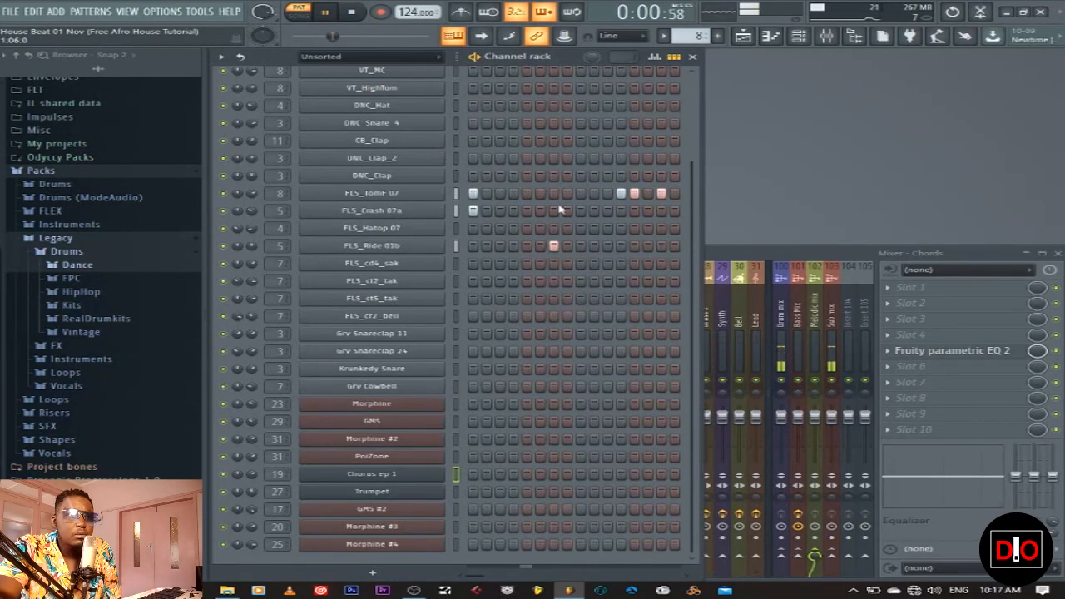
click(353, 12)
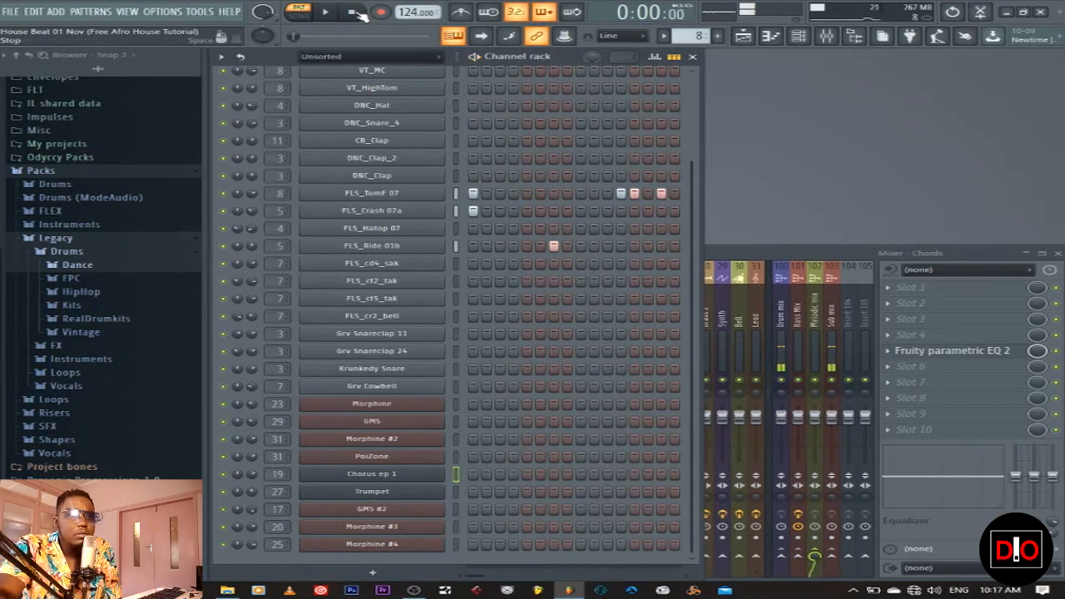
click(743, 36)
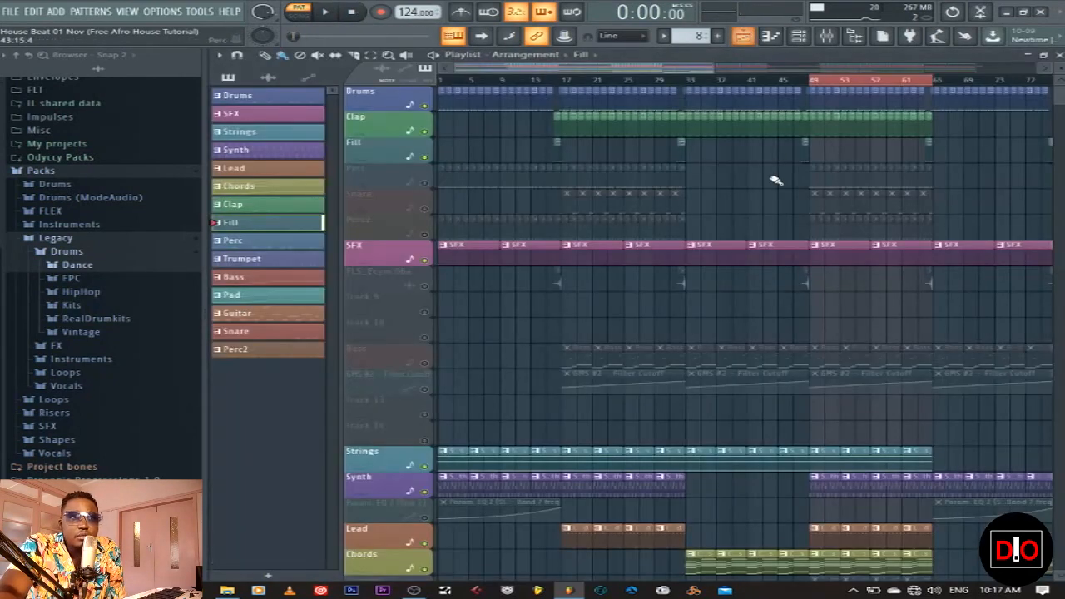
Make Perc the current pattern and unmute its track in the arrangement
click(266, 242)
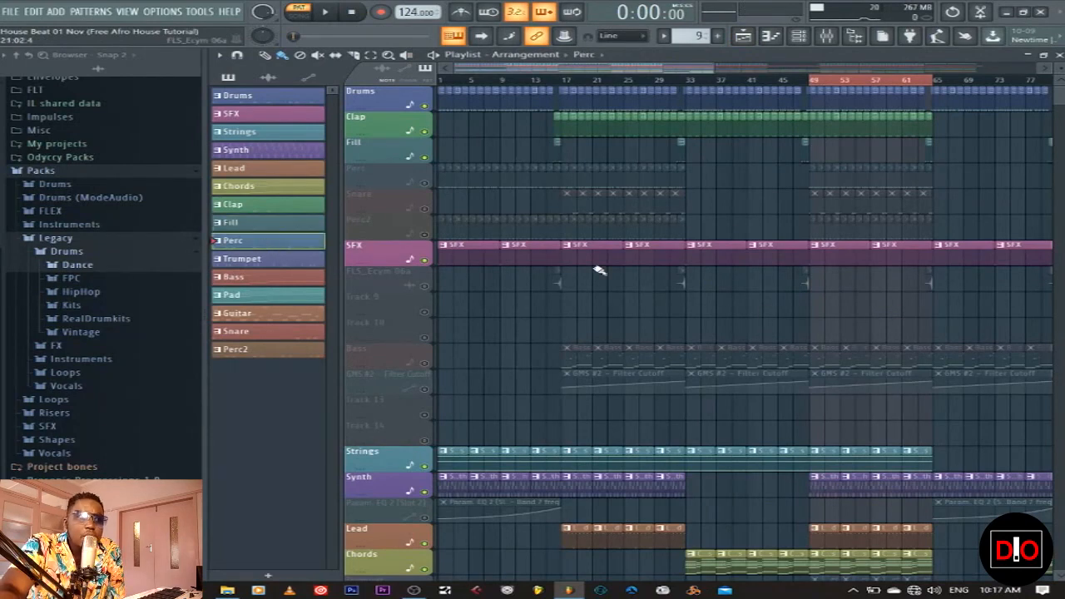
click(425, 183)
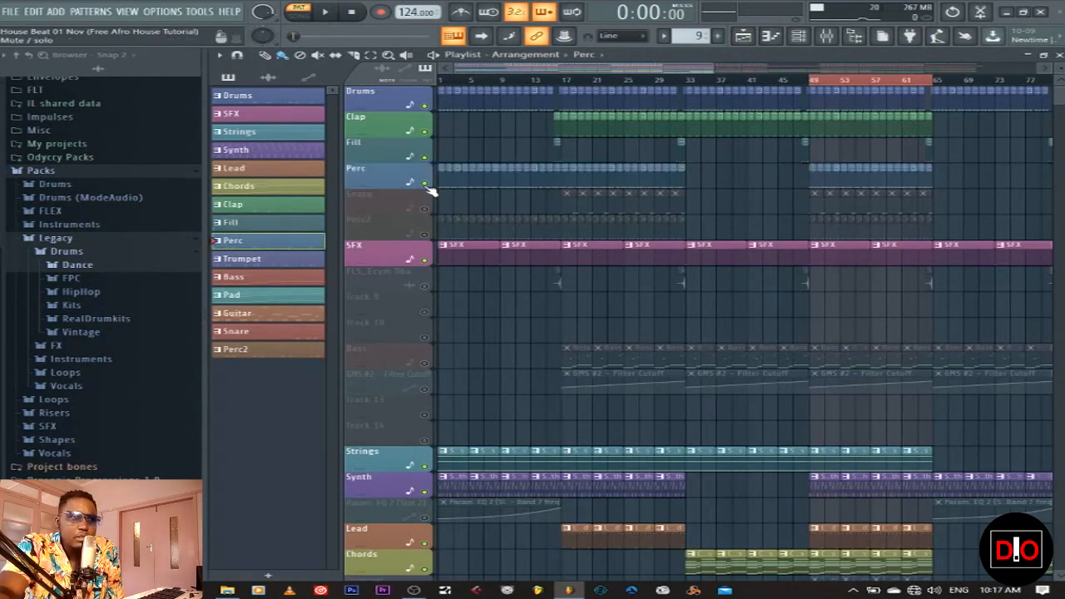
click(1059, 55)
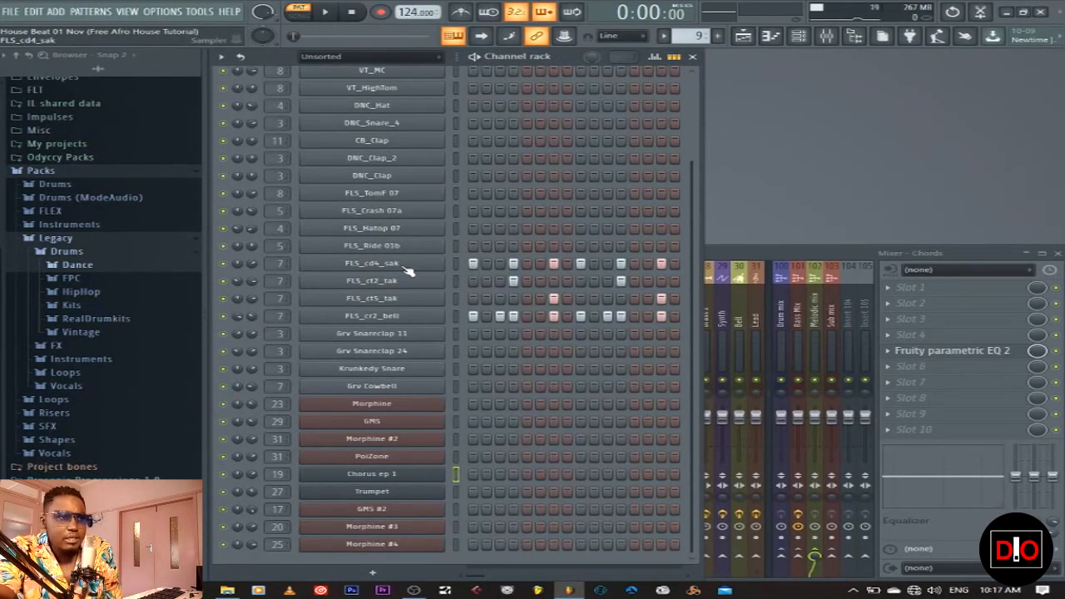
Browse the Legacy drum Kits to the Drum Kit 08 sample folder
click(71, 278)
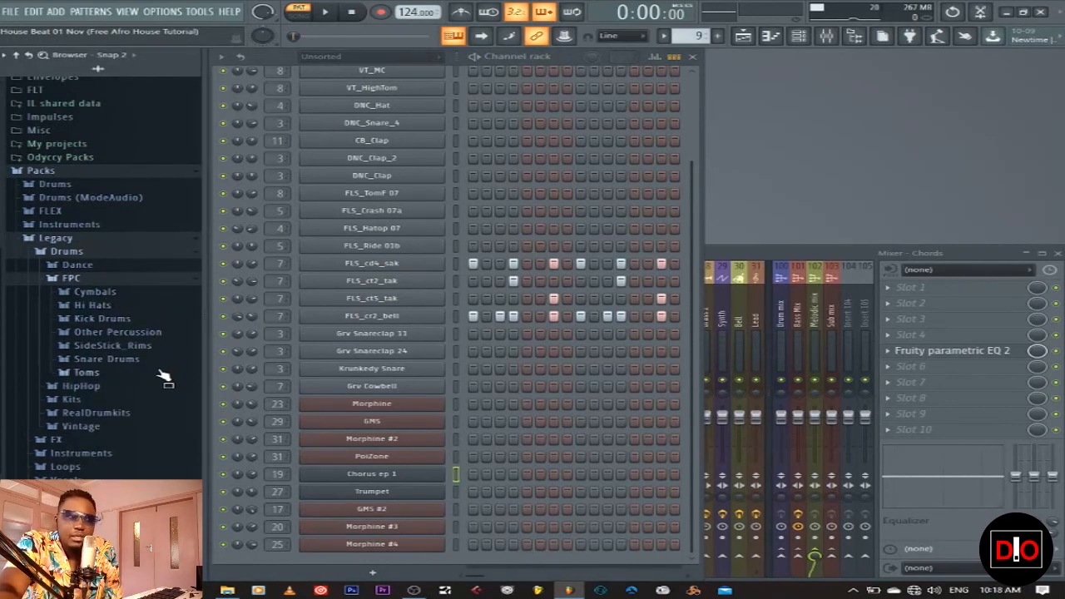
click(73, 279)
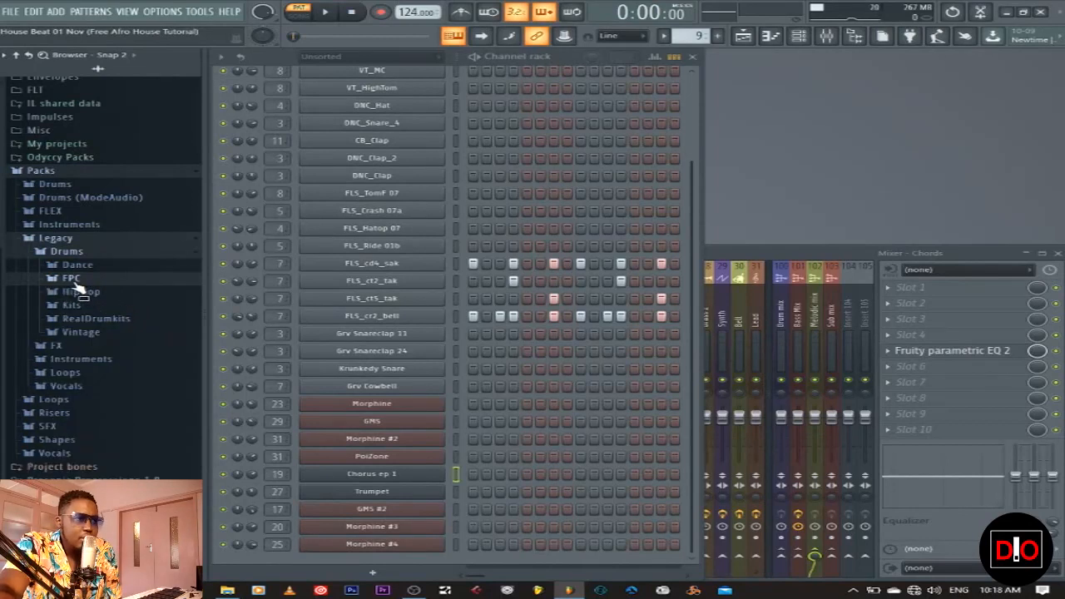
click(75, 305)
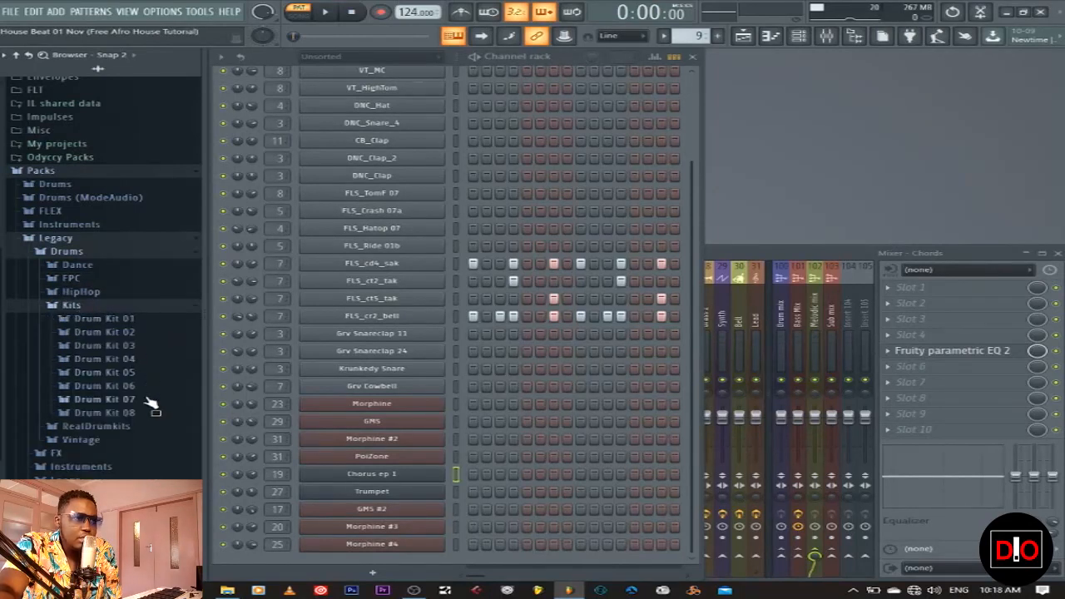
click(117, 412)
Preview Drum Kit 08 percussion samples from FLS_cd4_sak through FLS_ct6_tak
scroll(152, 340, up, 2)
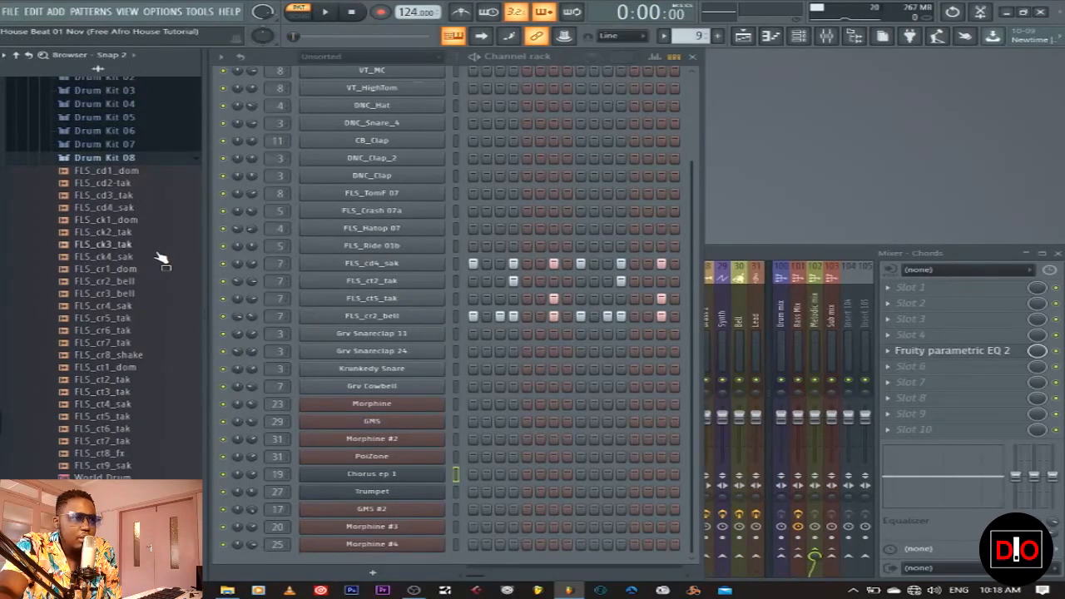
click(133, 208)
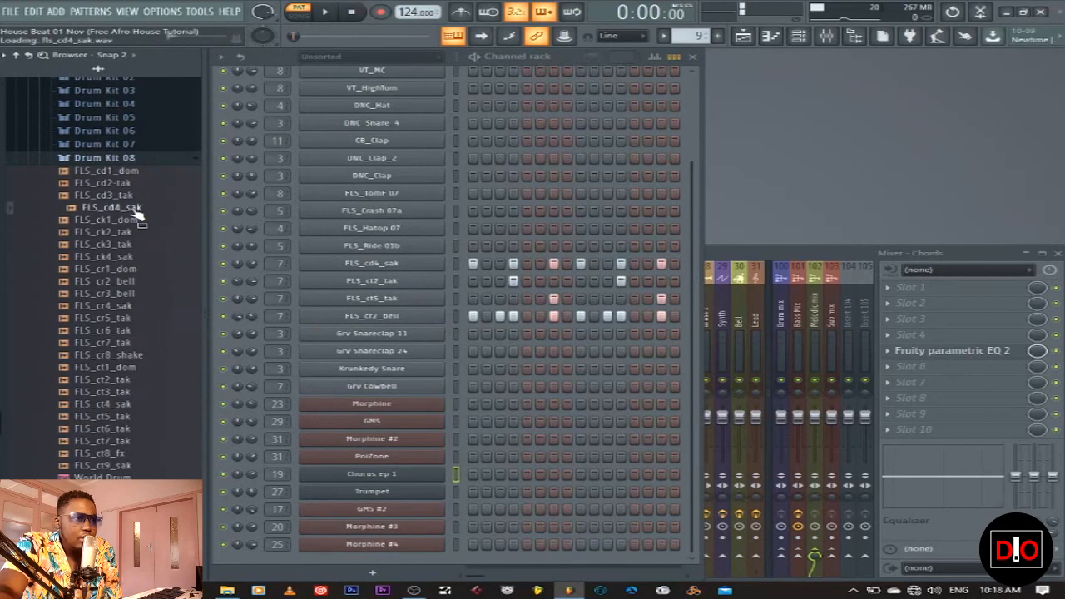
click(142, 308)
click(143, 318)
click(144, 331)
click(145, 342)
click(131, 382)
click(133, 405)
click(137, 417)
click(141, 429)
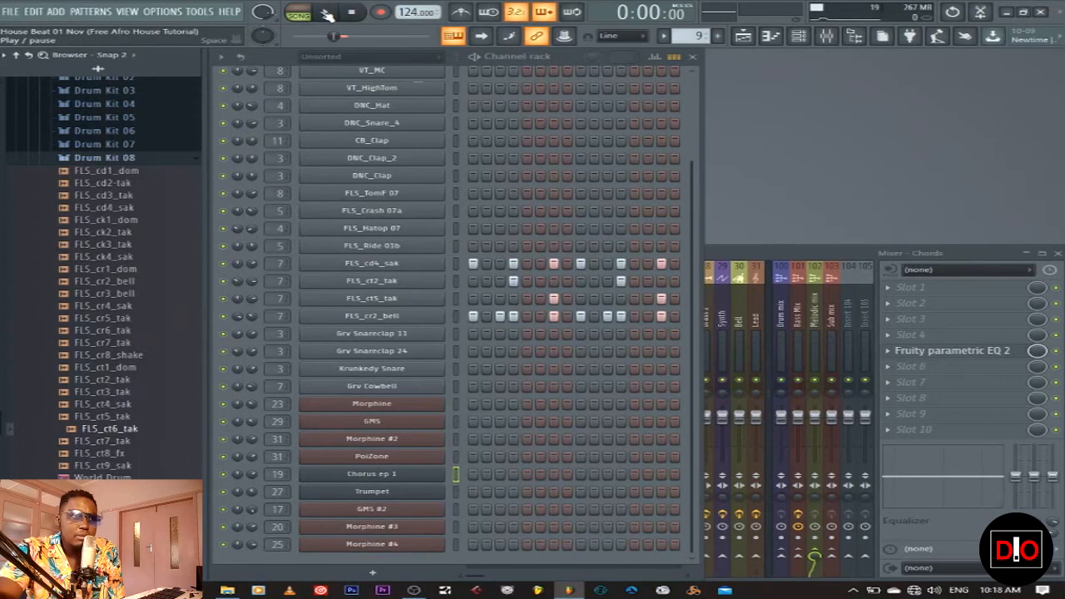
Play the Perc pattern, then switch to Song mode and show the arrangement
key(space)
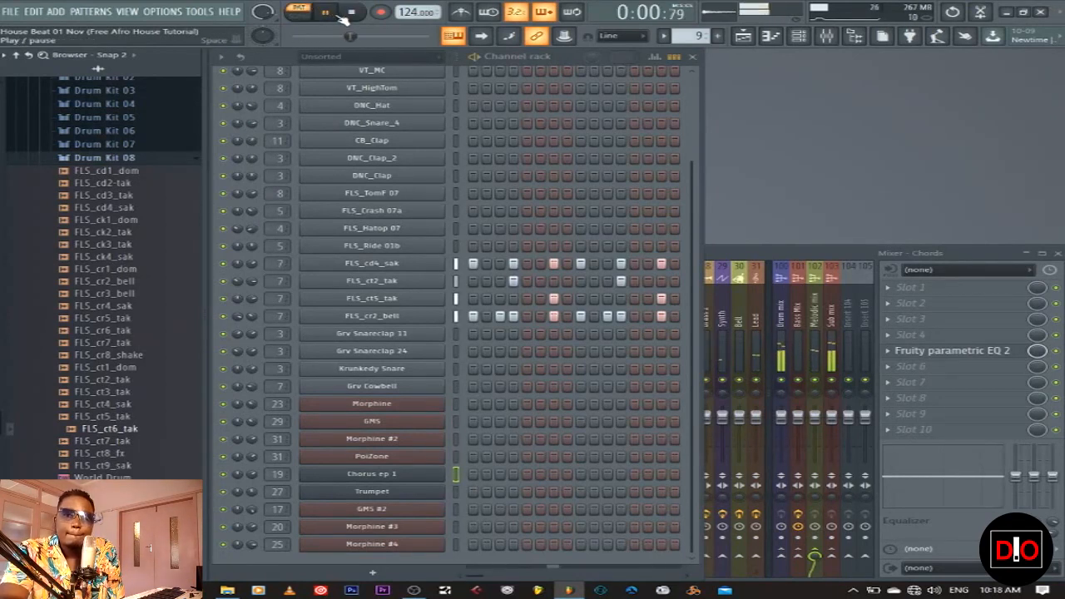
click(356, 11)
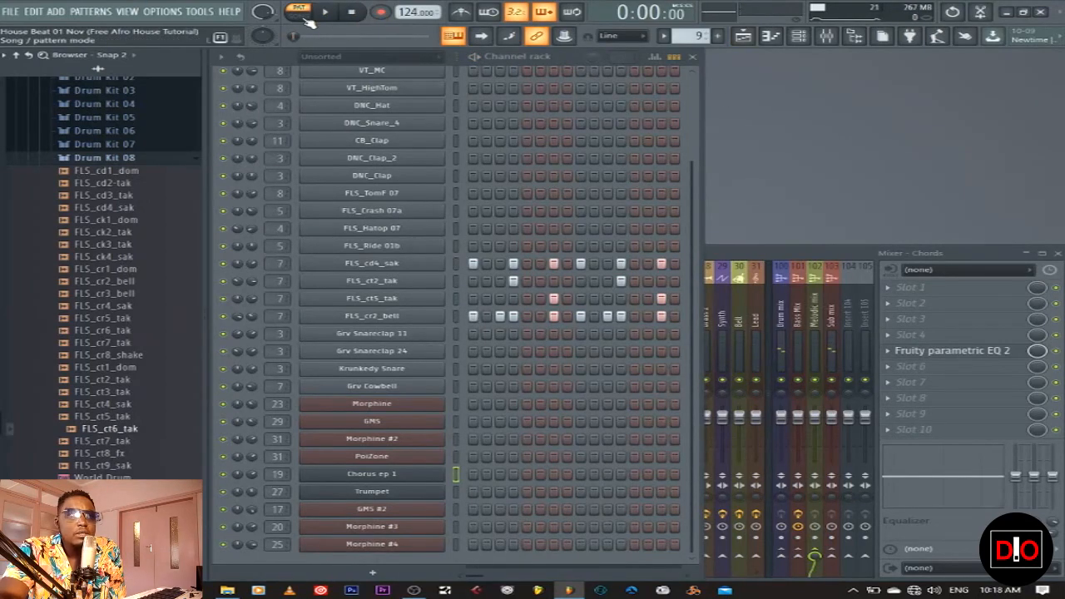
key(l)
click(743, 36)
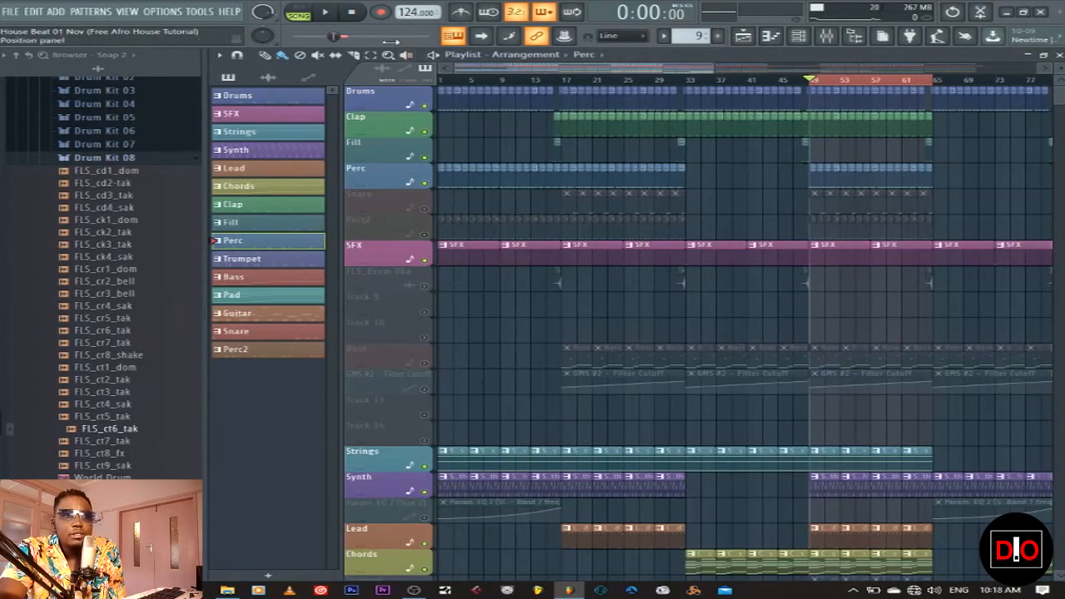
Play the song arrangement, then make Trumpet the current pattern
click(337, 20)
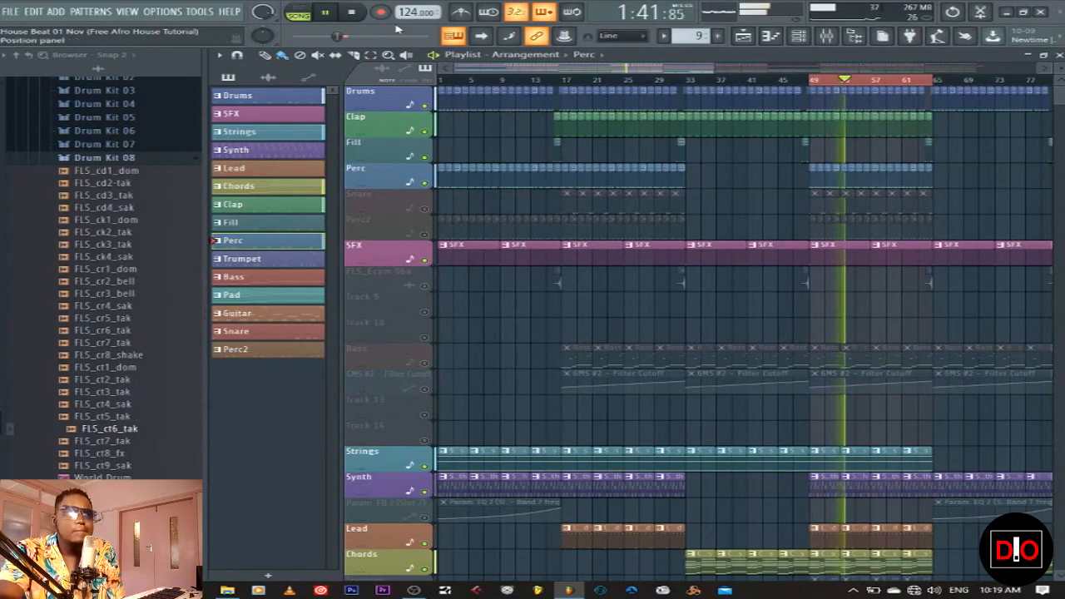
click(351, 12)
click(281, 264)
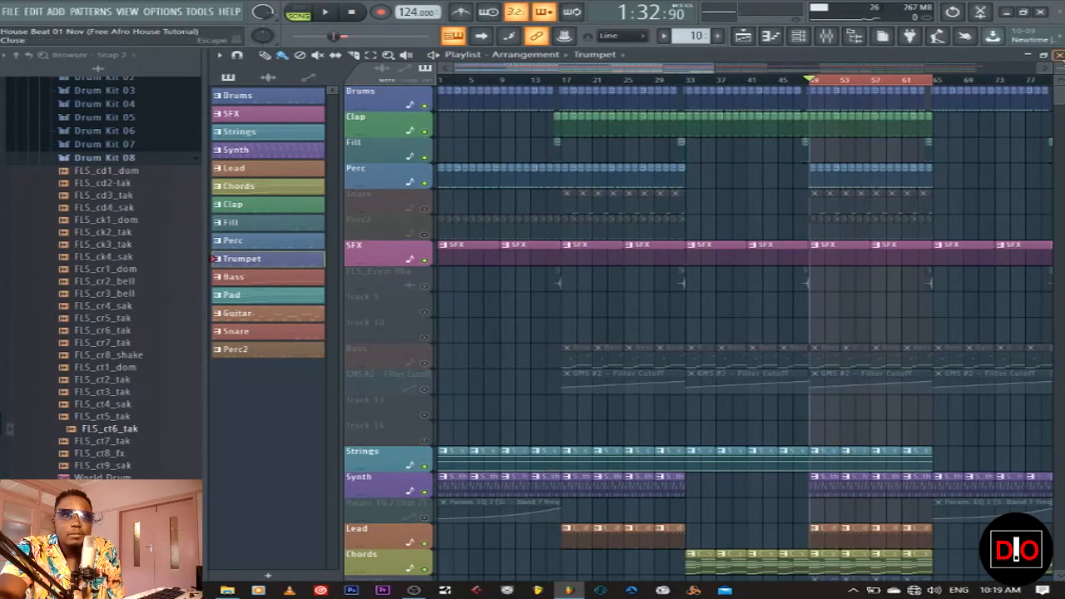
Scroll down to the Trumpet track, unmute it, and close the Playlist
click(1059, 55)
click(746, 40)
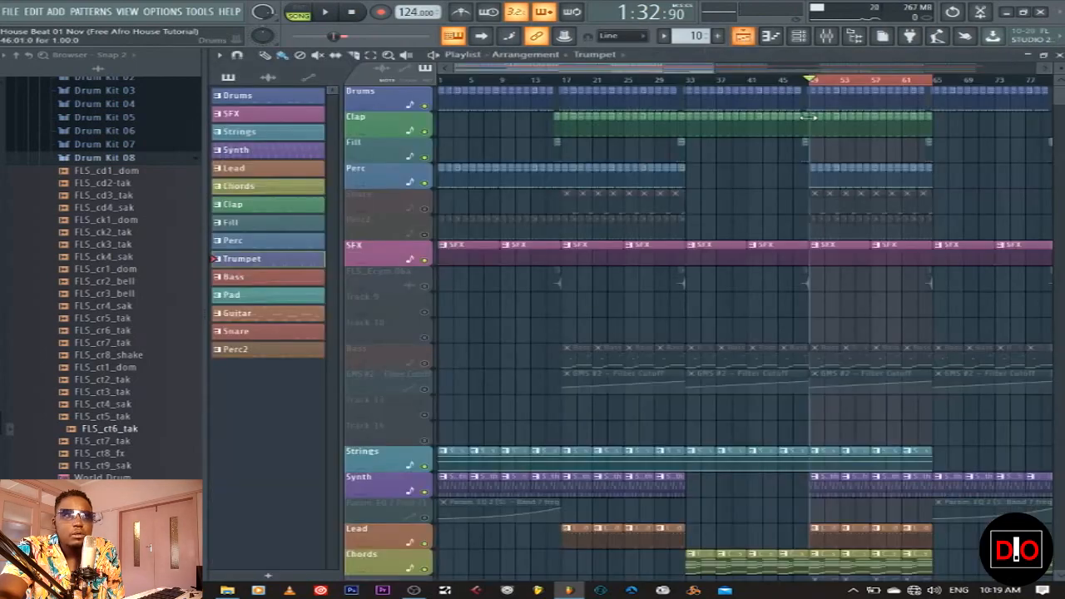
scroll(909, 342, down, 2)
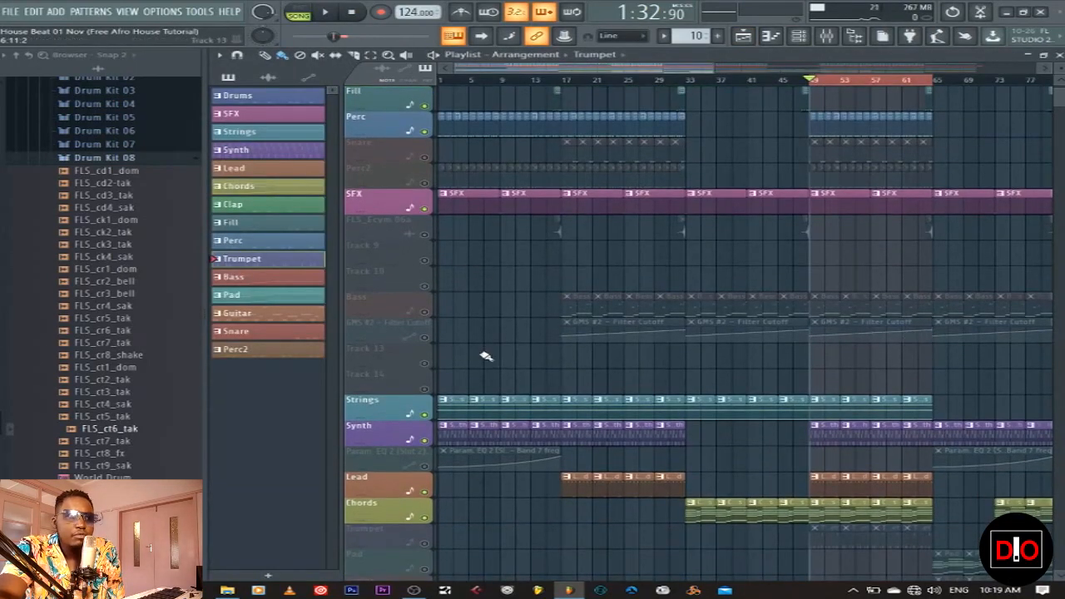
scroll(516, 382, down, 3)
scroll(528, 404, down, 3)
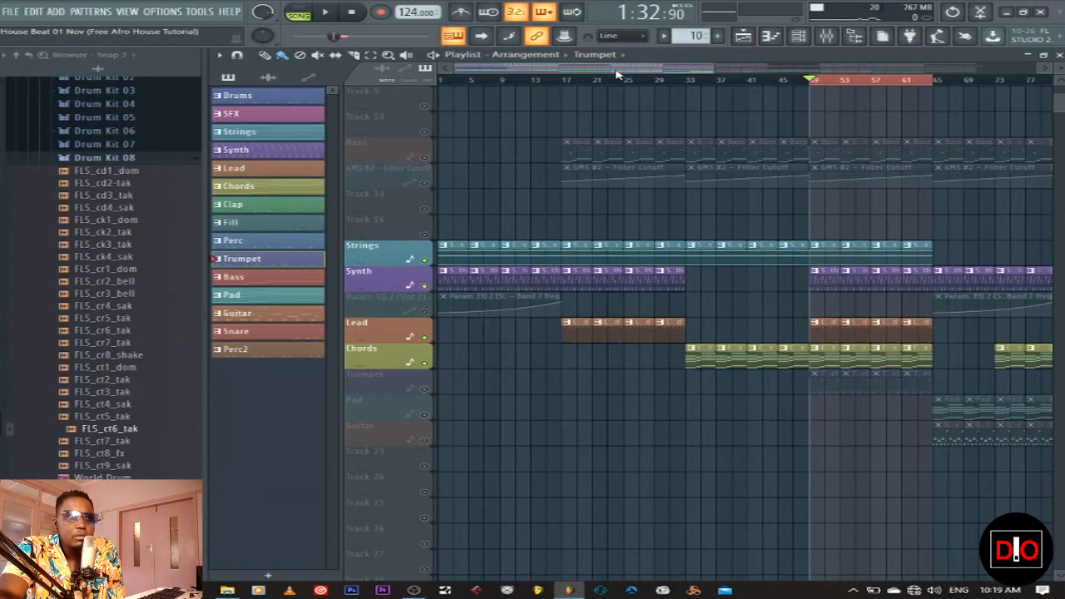
drag(623, 71, 758, 69)
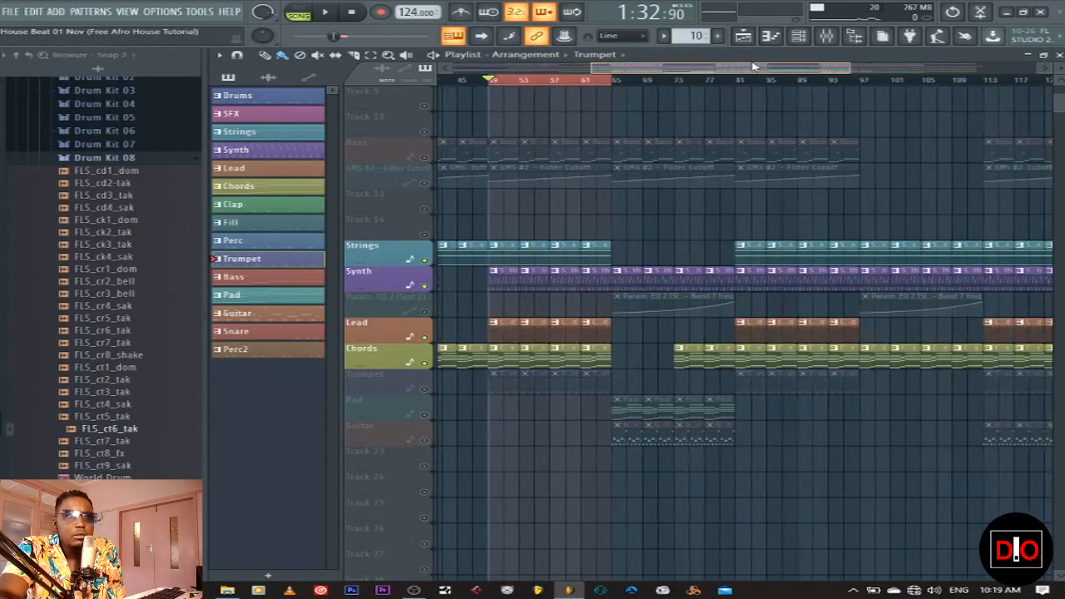
click(425, 389)
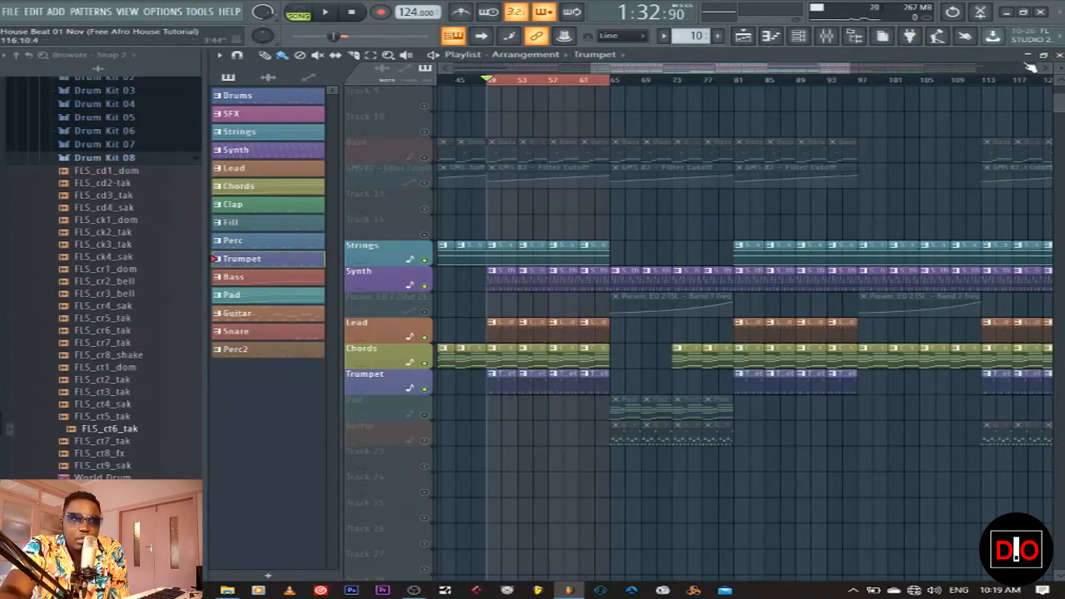
click(1057, 54)
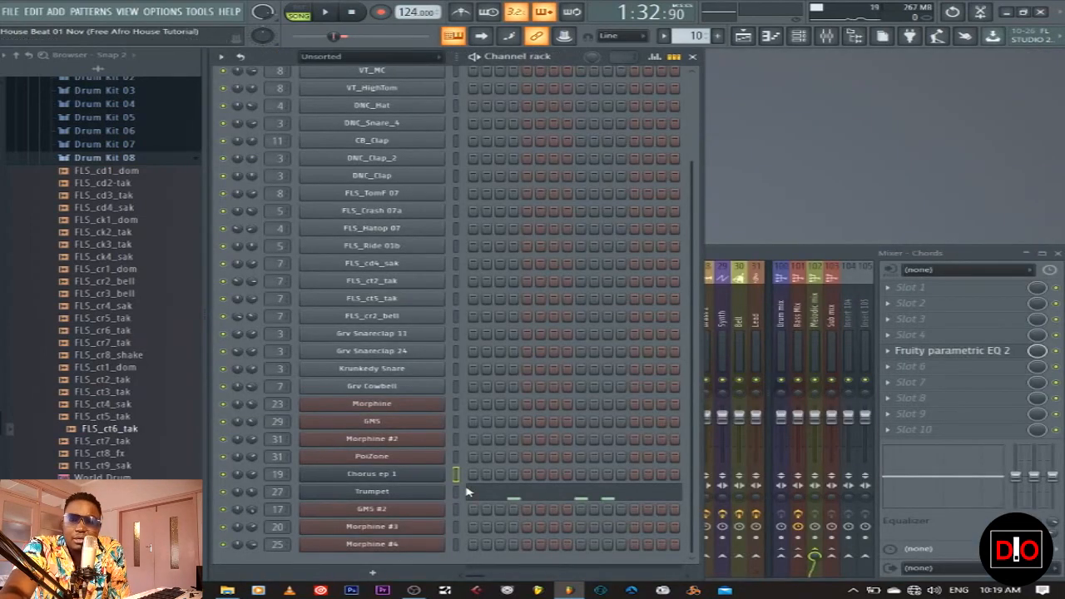
Browse the Trumpet Sytrus presets, keeping the current sound
click(387, 498)
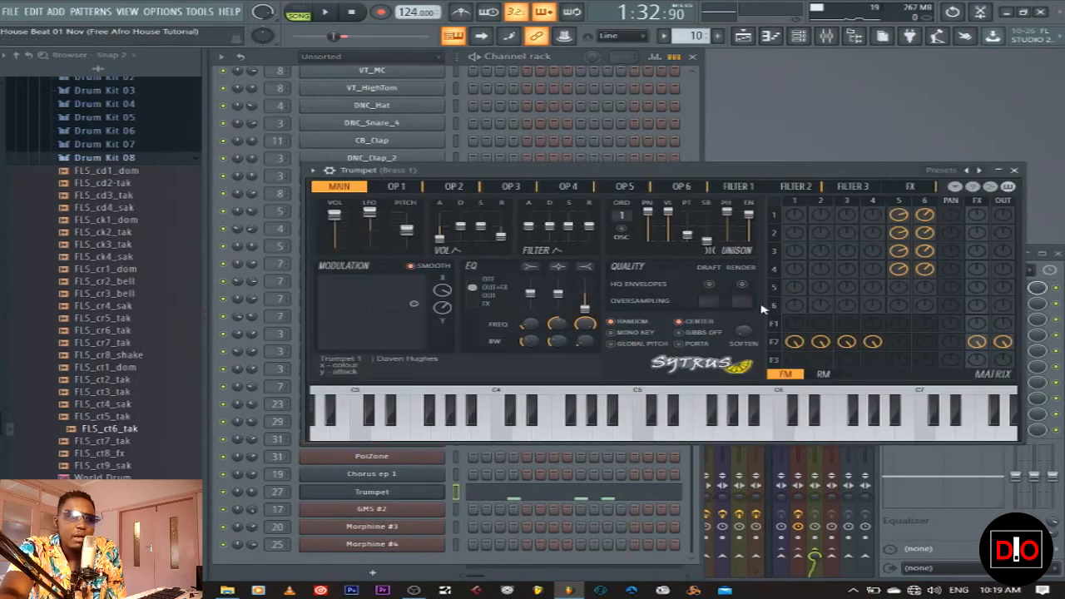
click(983, 170)
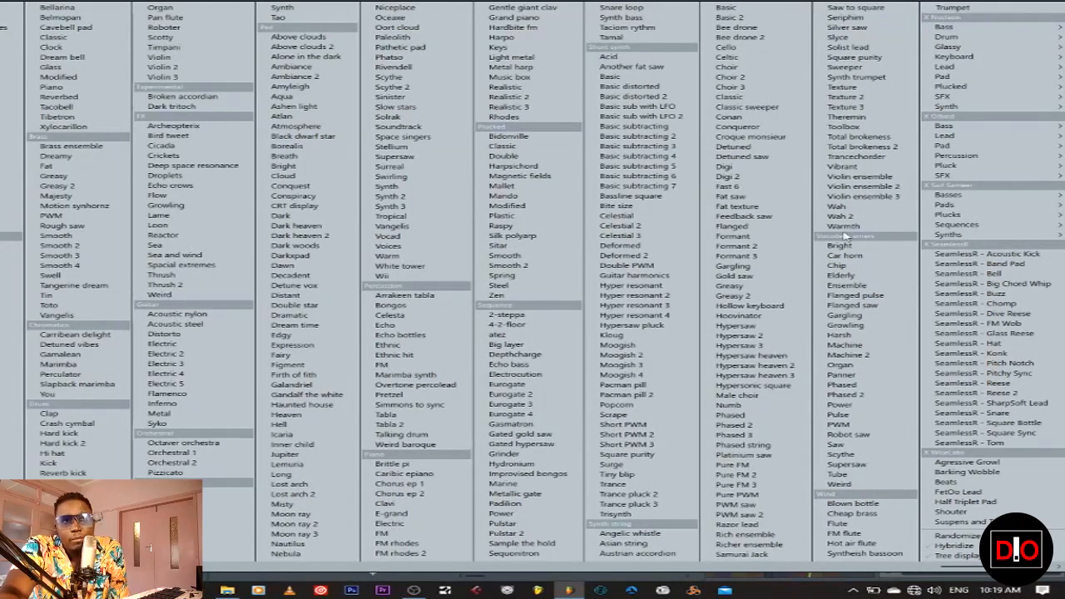
click(797, 595)
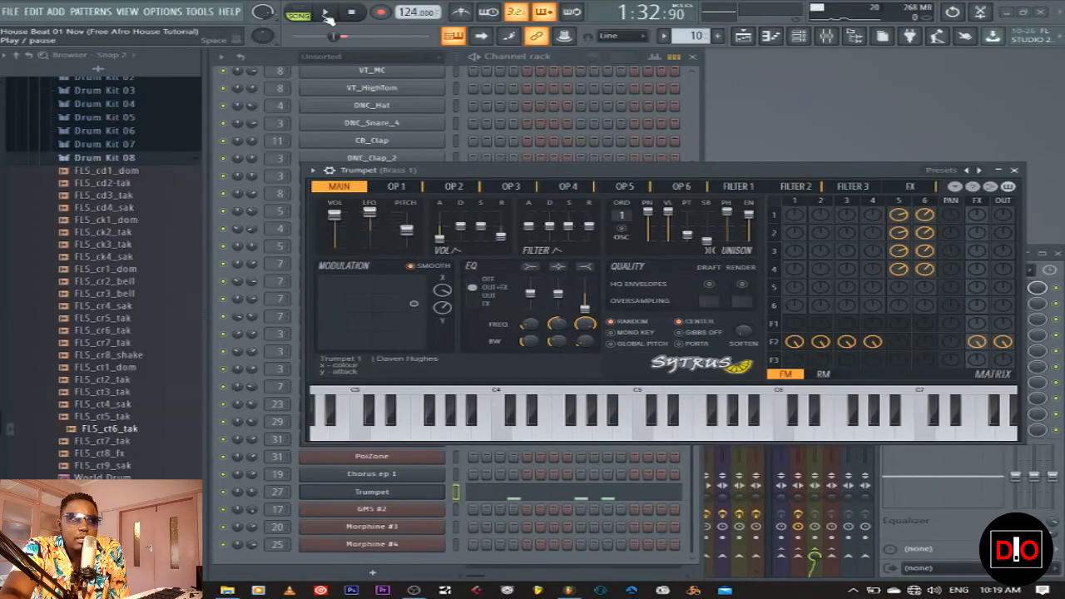
Play the Trumpet pattern alone in Pattern mode and view its notes in the piano roll
click(298, 12)
click(325, 11)
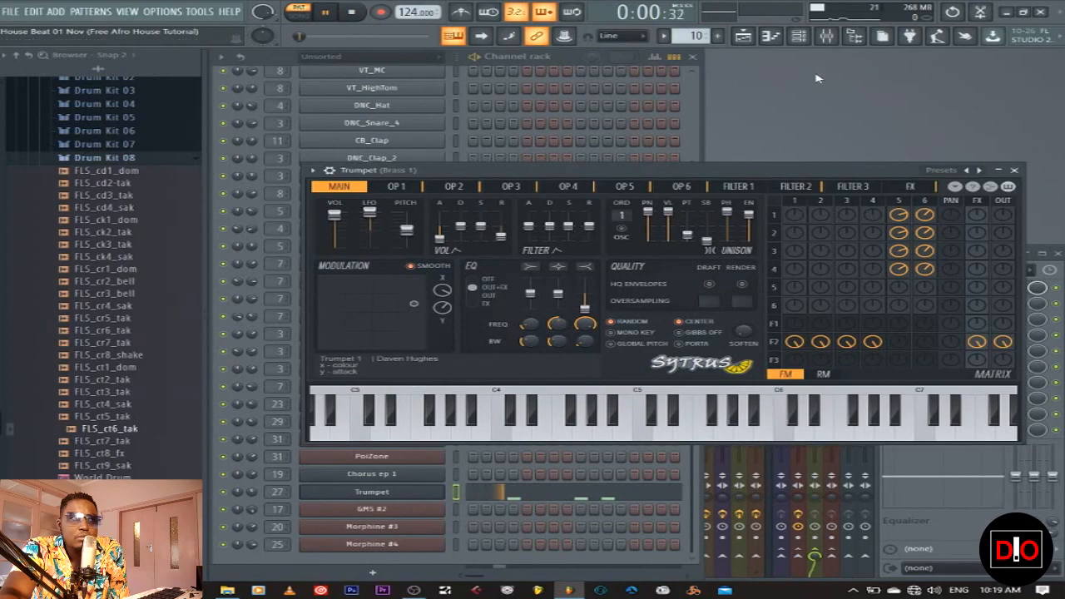
click(1016, 170)
click(568, 495)
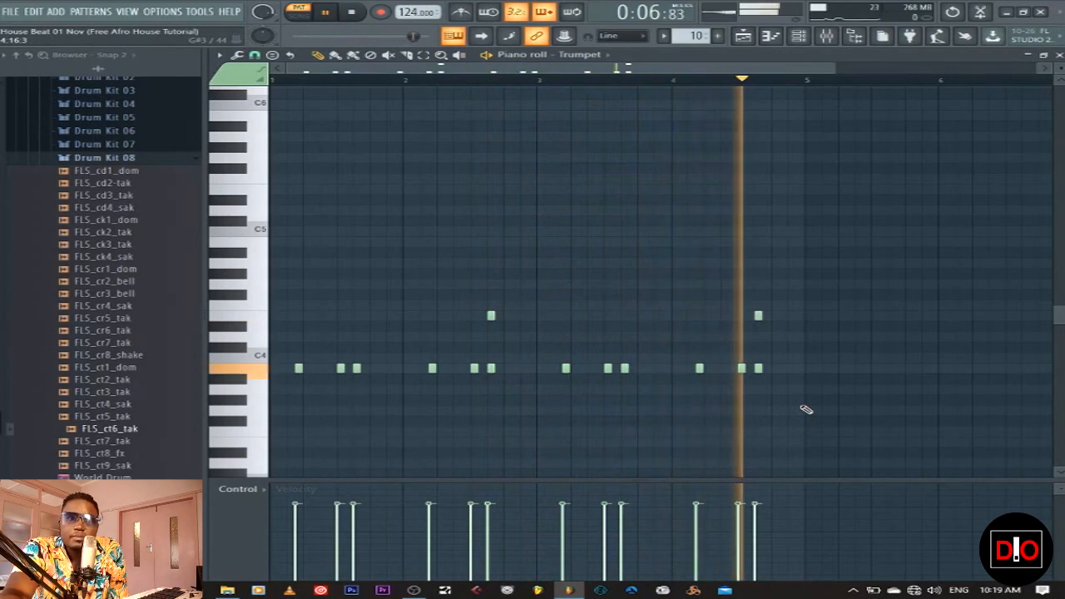
key(space)
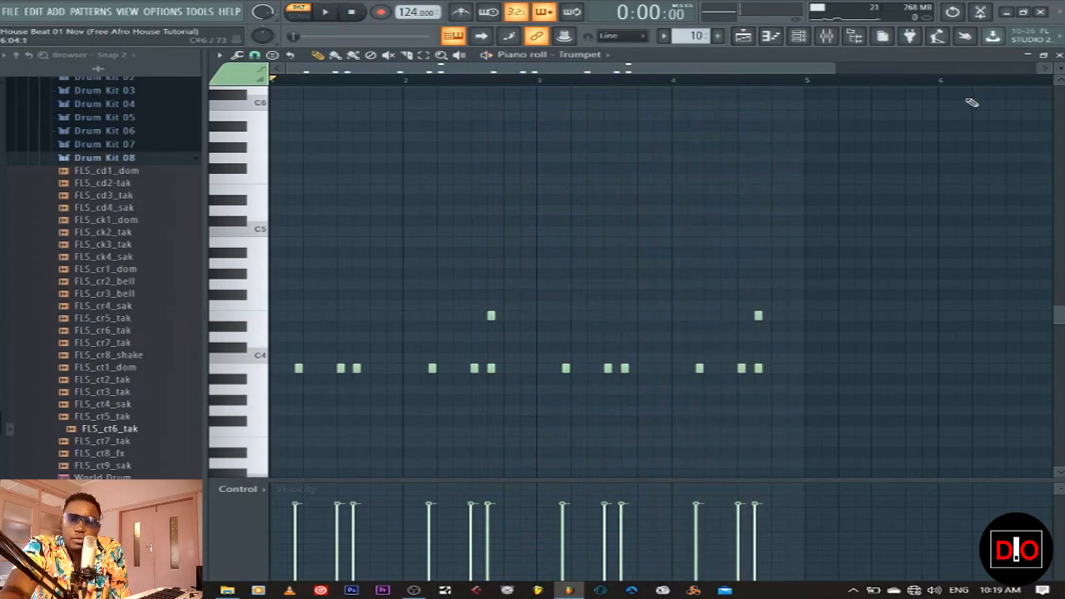
Close the piano roll and play the arrangement in Song mode from bar 49
click(1059, 54)
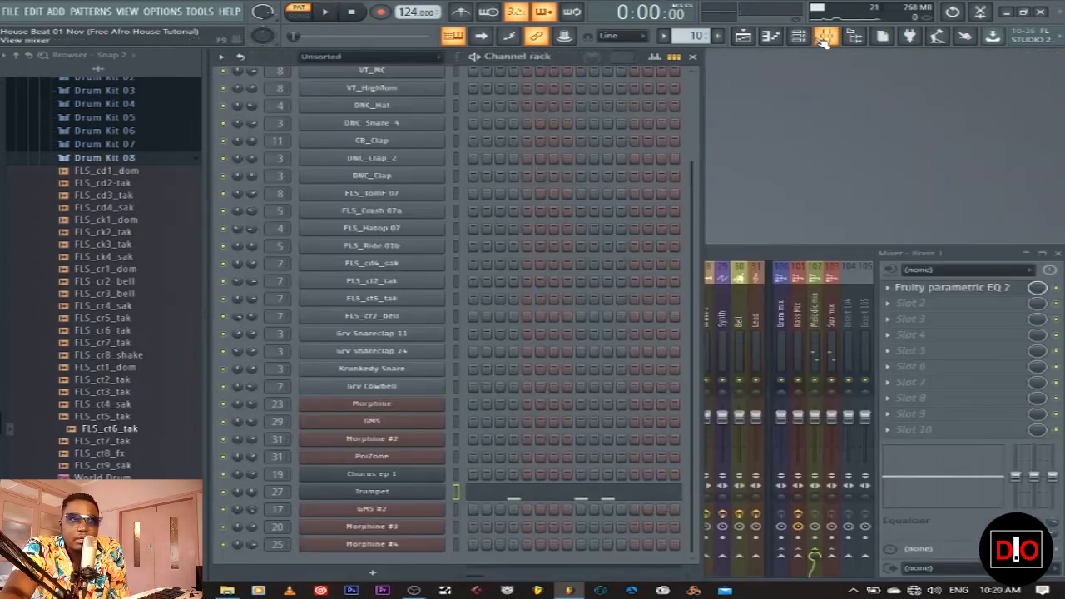
click(745, 38)
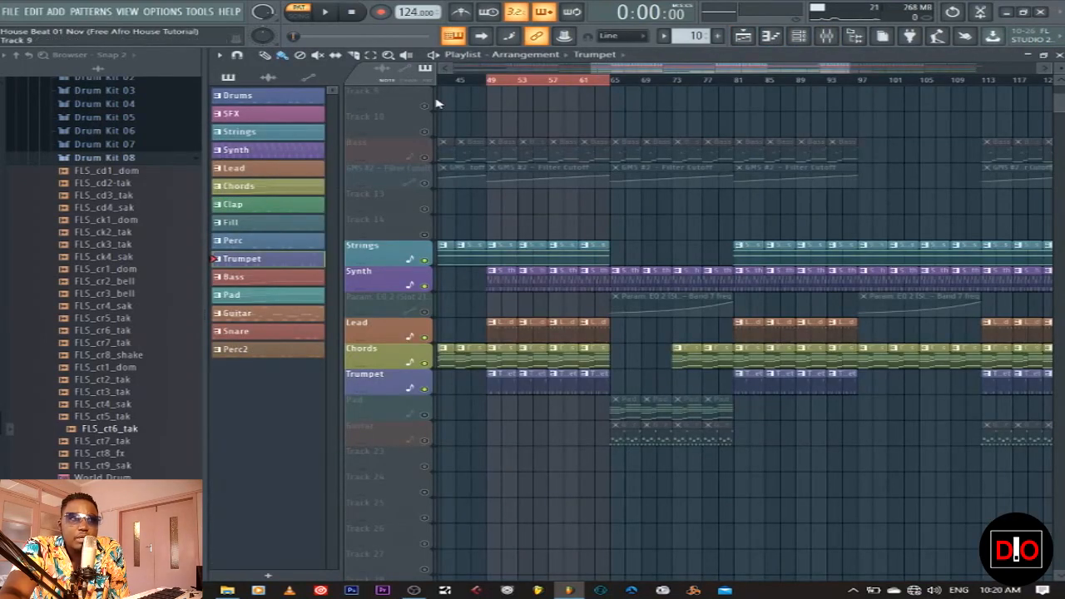
click(299, 14)
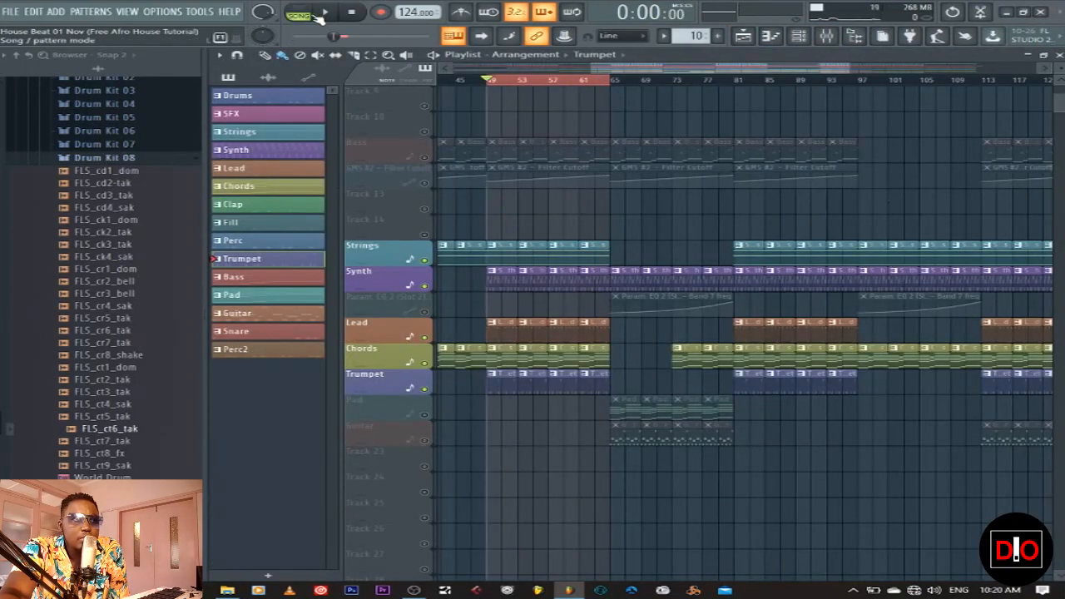
click(326, 17)
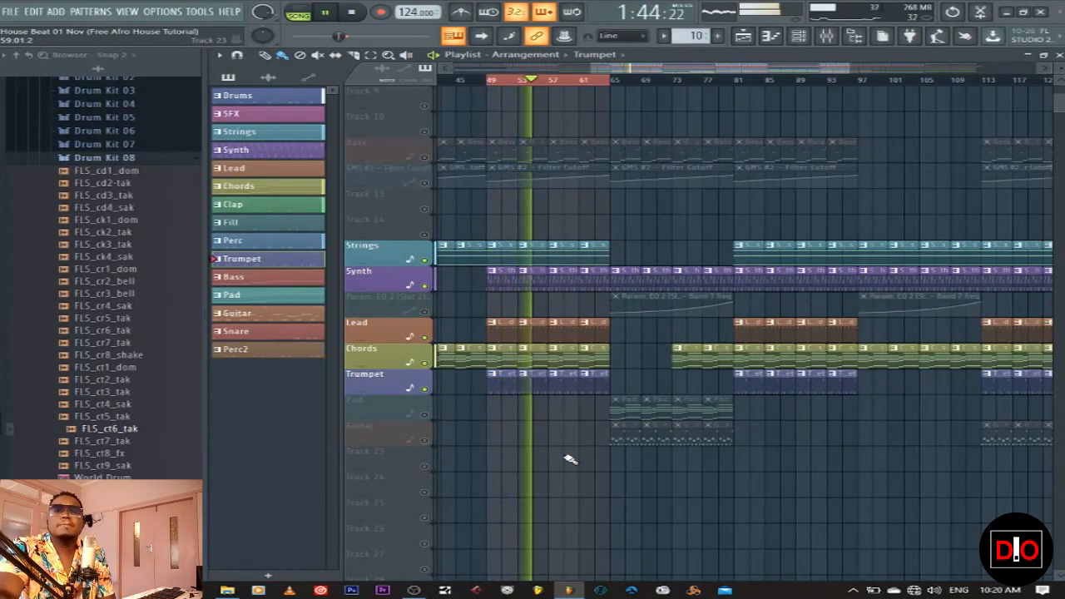
click(353, 13)
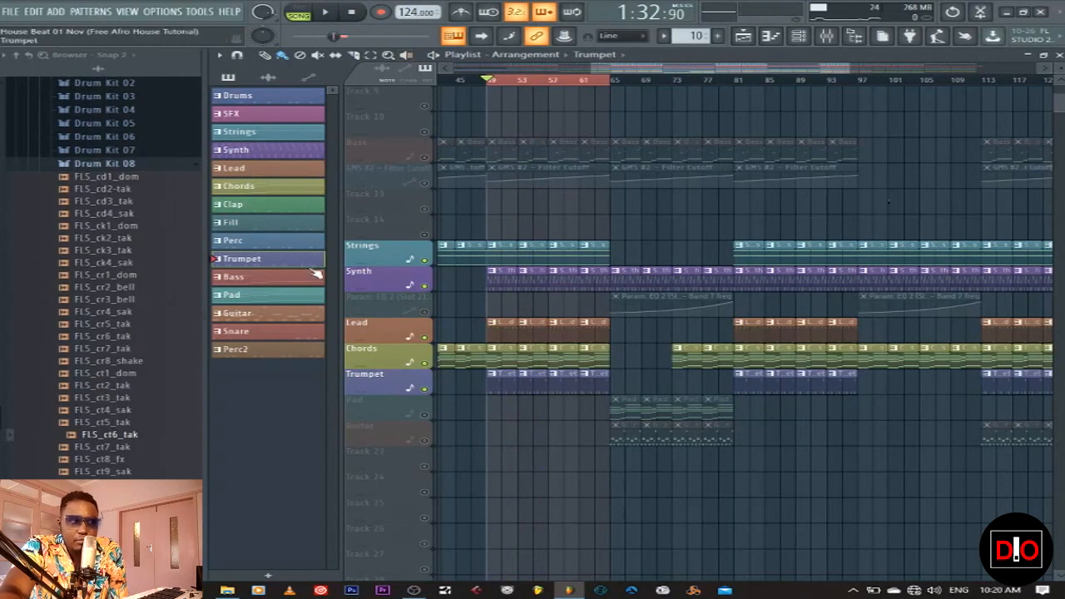
Select Bass, unmute the Bass and filter cutoff tracks, replay the song, and close the Playlist
click(287, 278)
scroll(605, 225, up, 3)
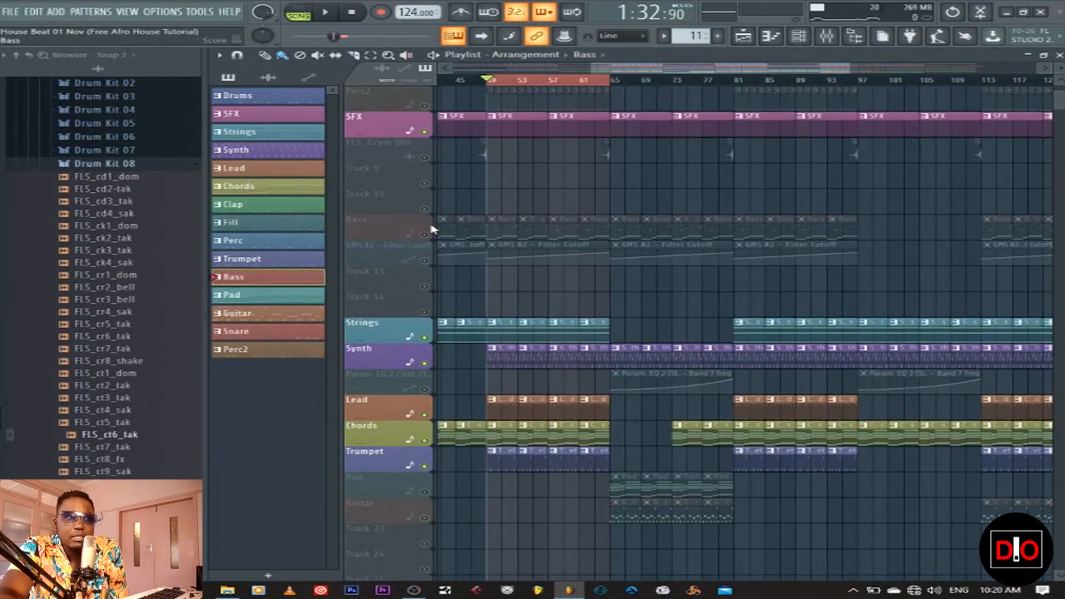
click(433, 261)
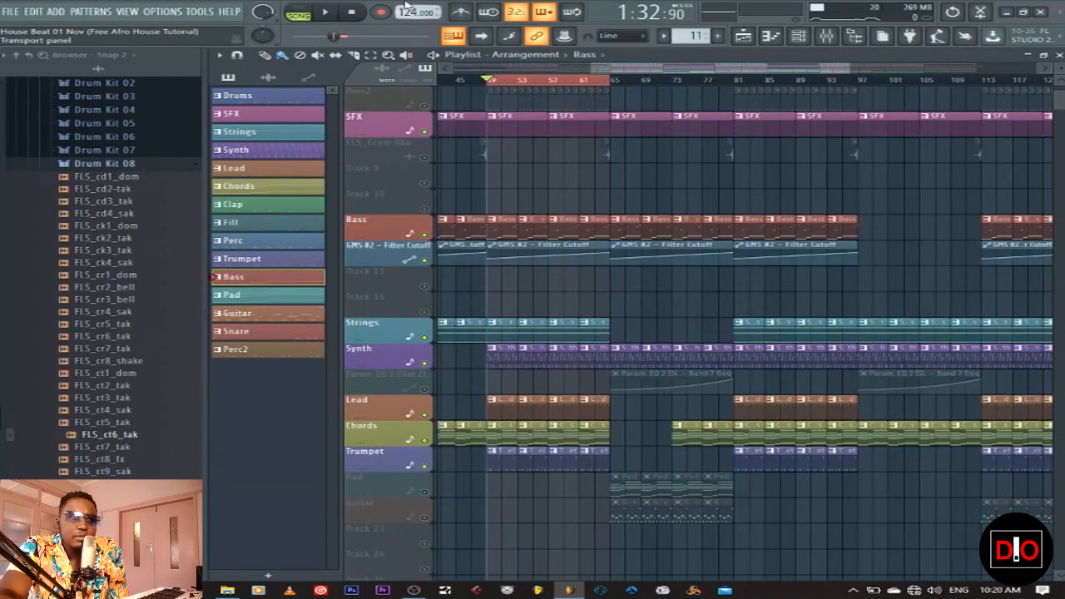
click(325, 13)
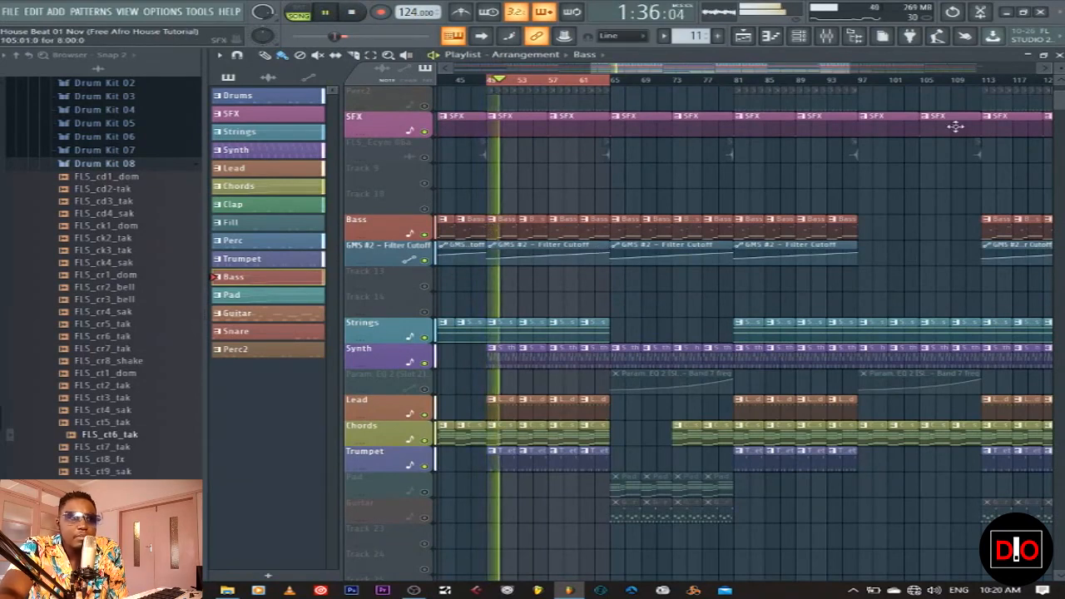
click(1059, 55)
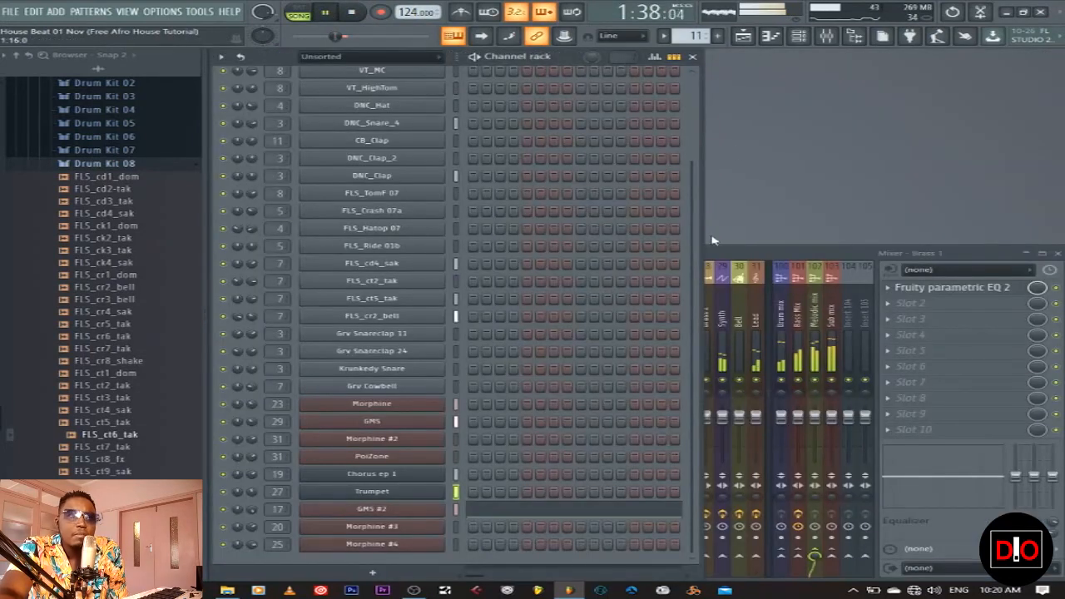
Select the GMS #2 channel, inspect its synth, and play its pattern alone
drag(692, 275, 697, 297)
scroll(697, 297, up, 1)
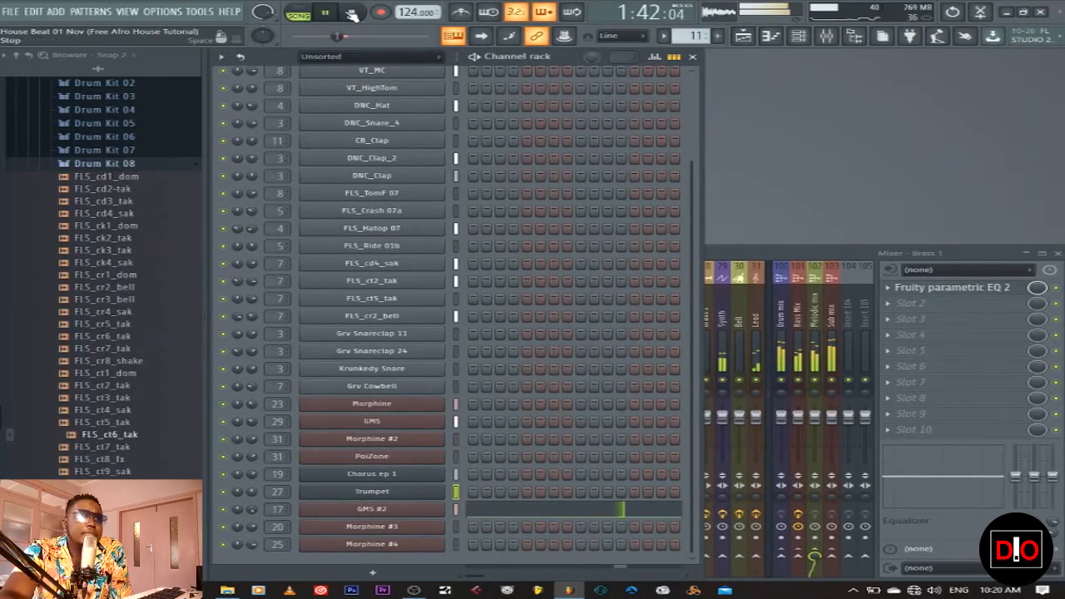
key(space)
click(456, 510)
click(435, 512)
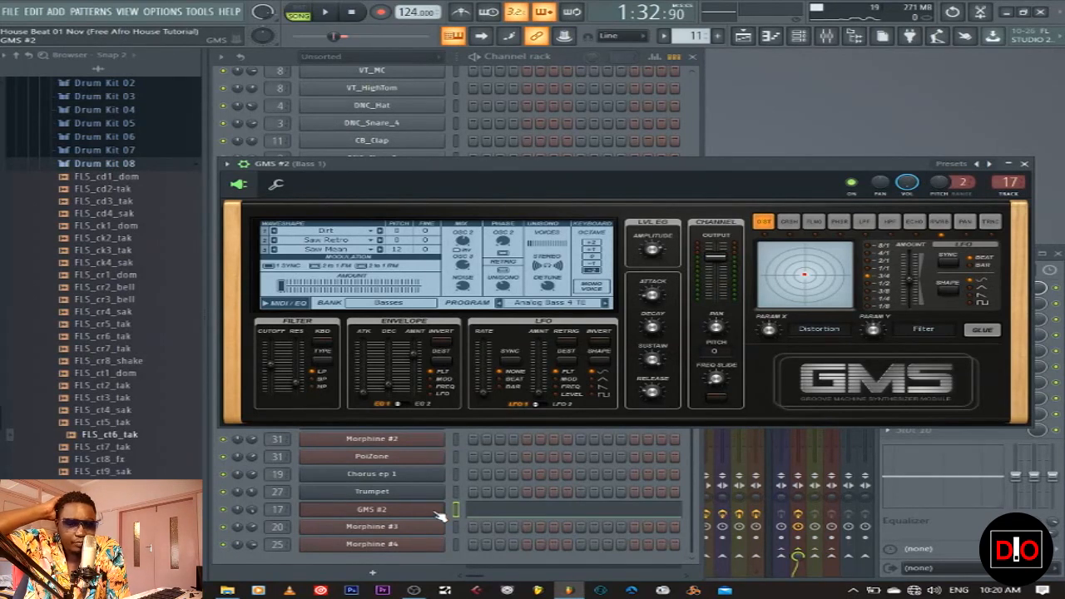
click(1026, 164)
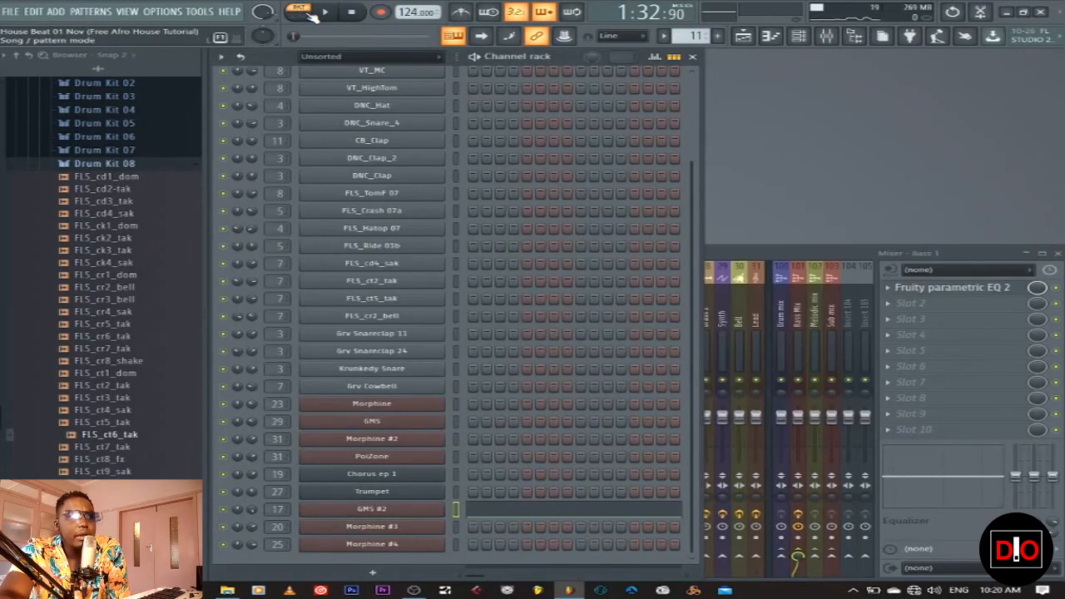
click(325, 12)
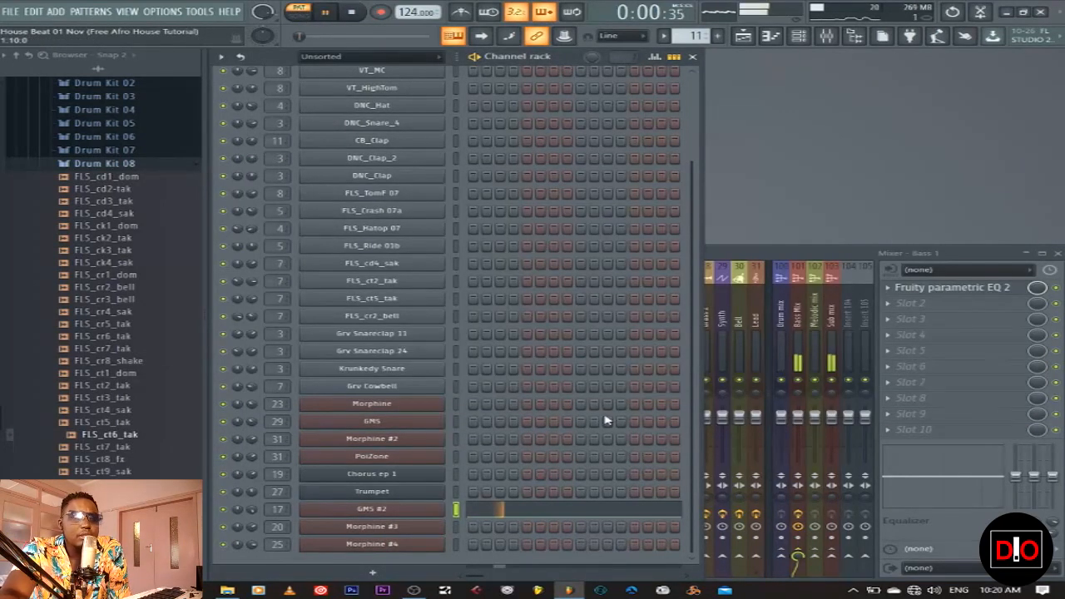
Review the GMS #2 notes in the piano roll, then inspect its channel settings
click(539, 514)
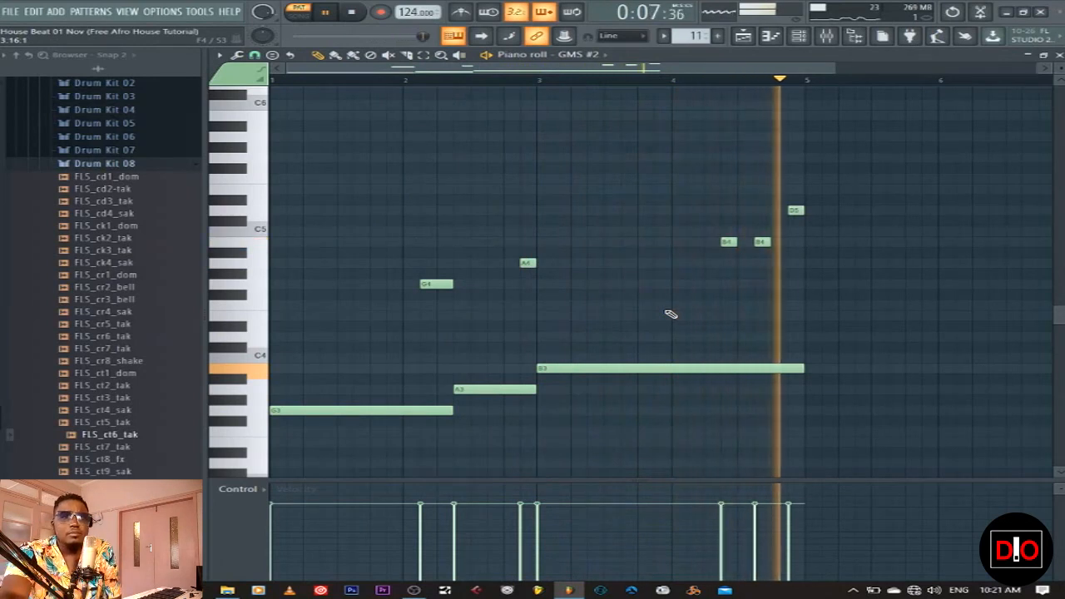
click(351, 12)
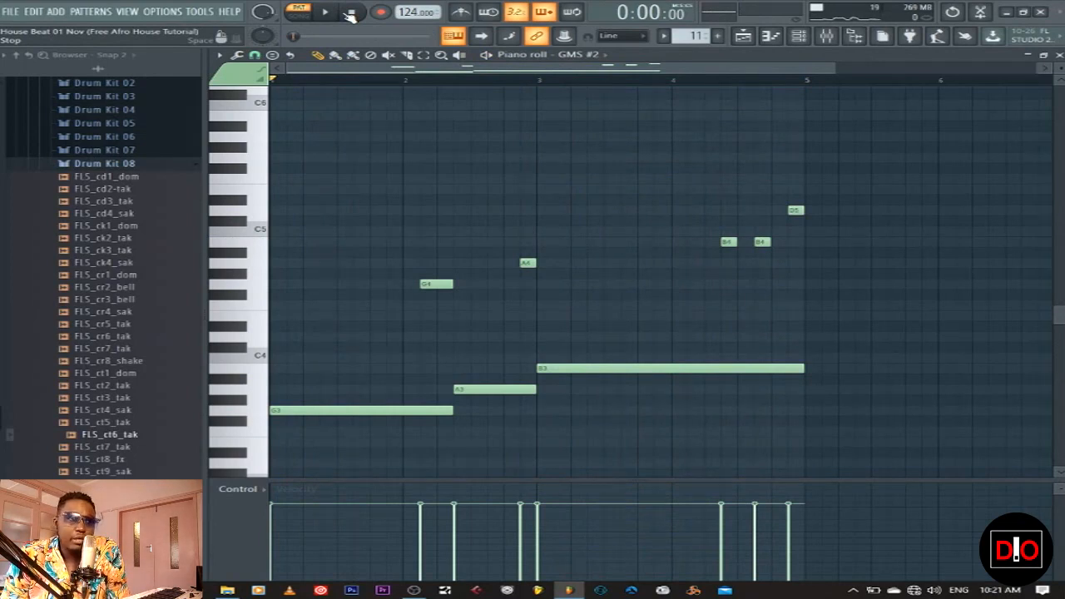
click(1060, 54)
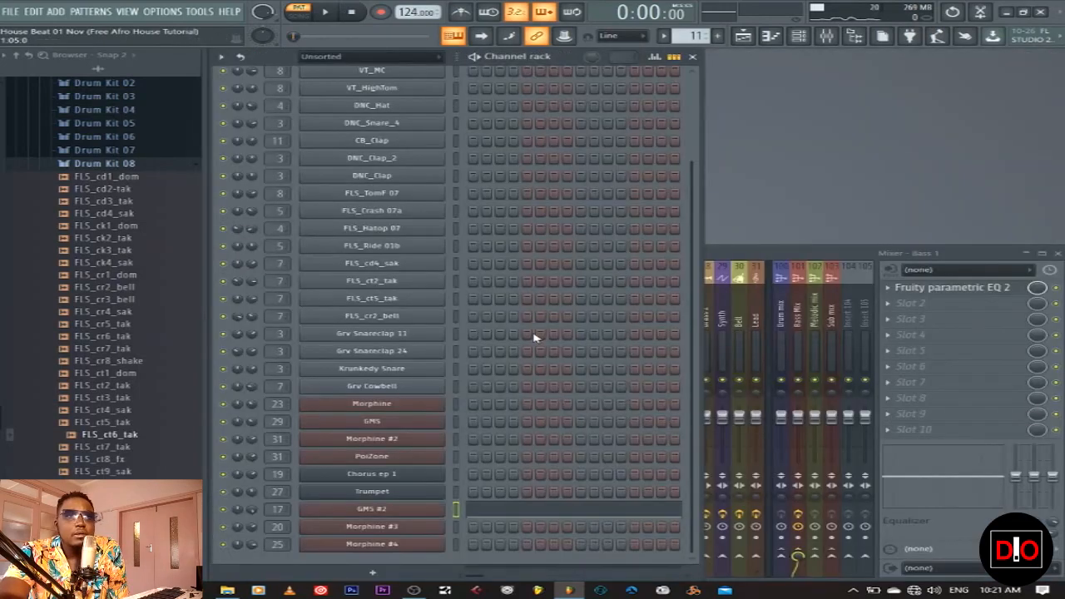
click(383, 511)
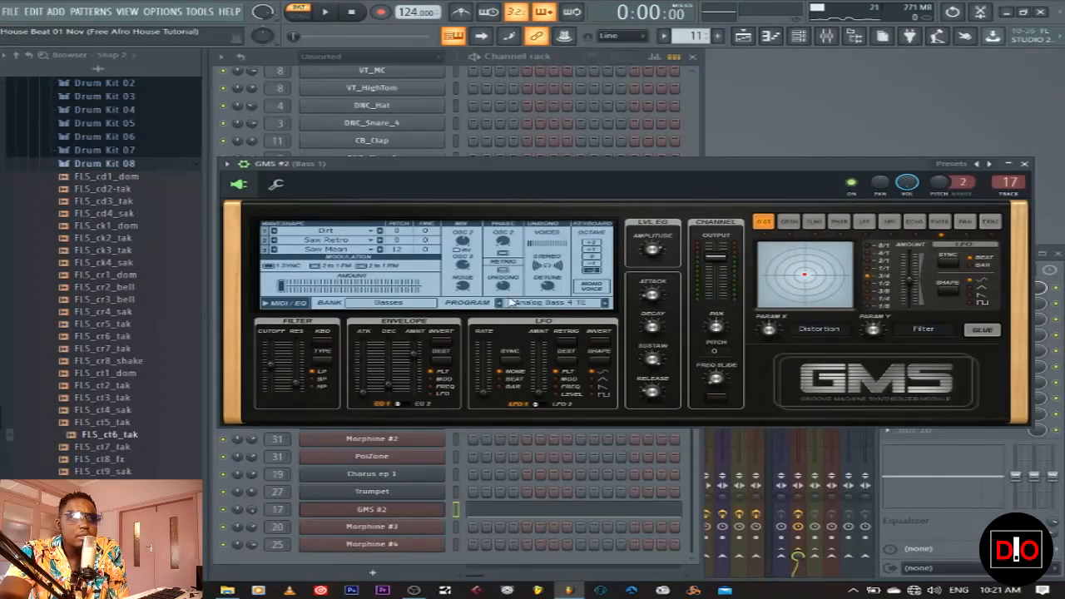
click(275, 183)
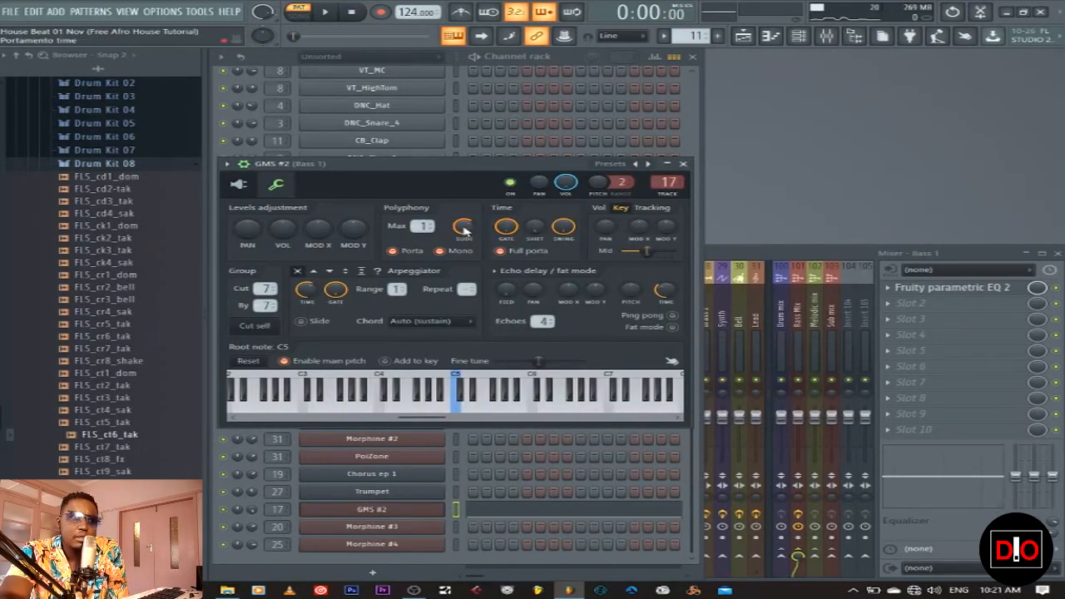
click(684, 165)
Add a short test note at the start of the GMS #2 bass line and audition it
click(546, 516)
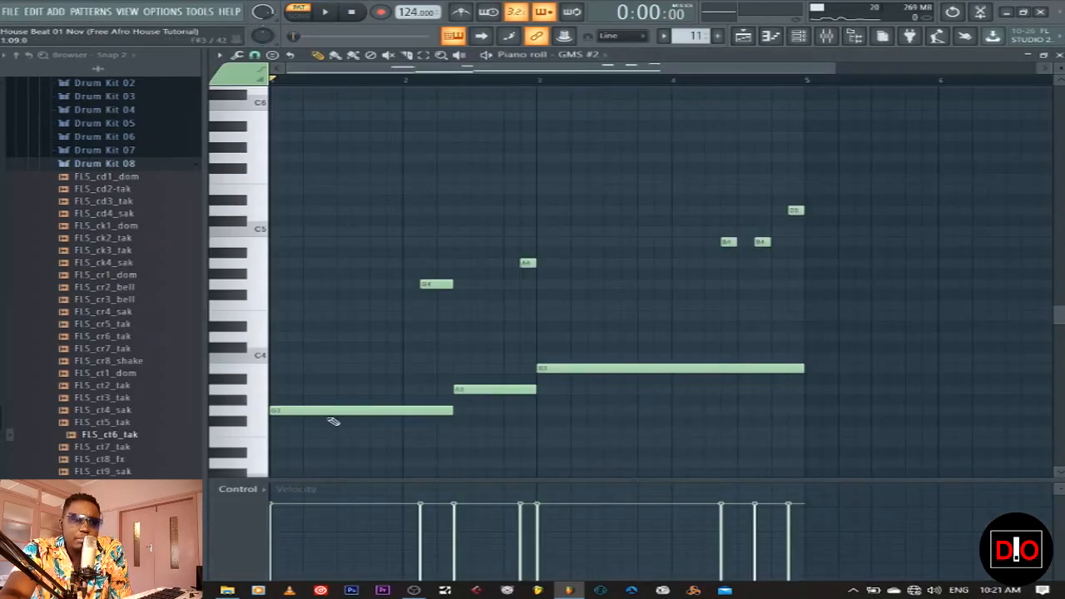
click(288, 367)
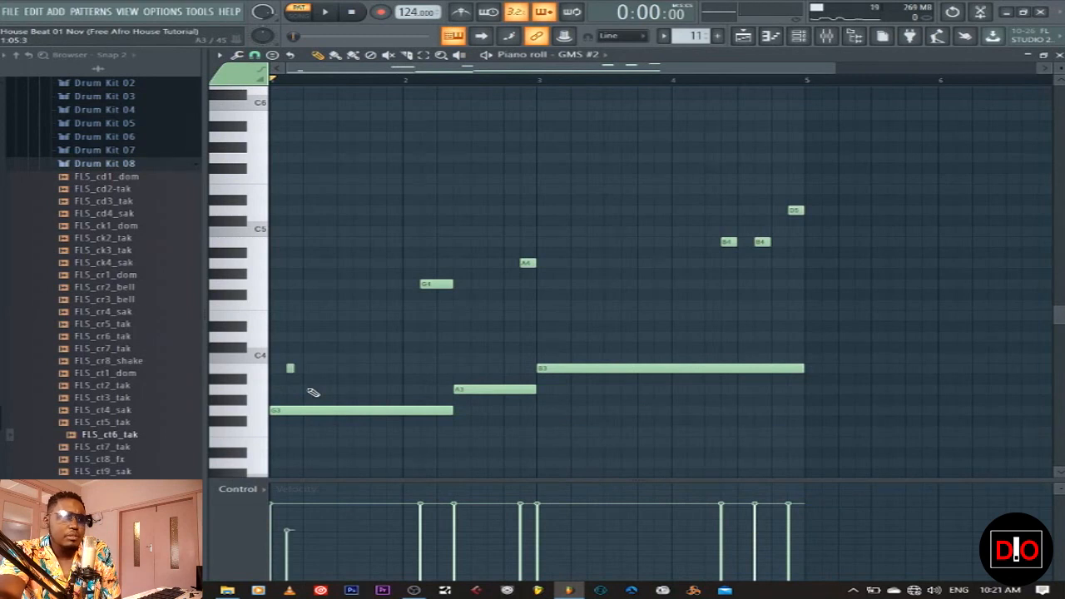
click(326, 13)
click(354, 14)
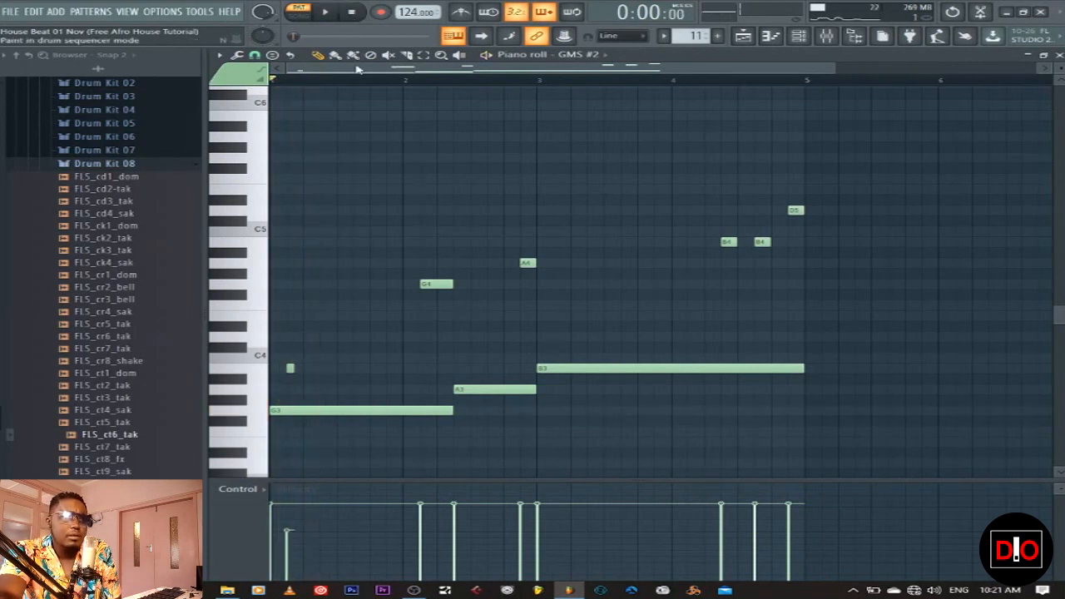
click(333, 19)
click(353, 15)
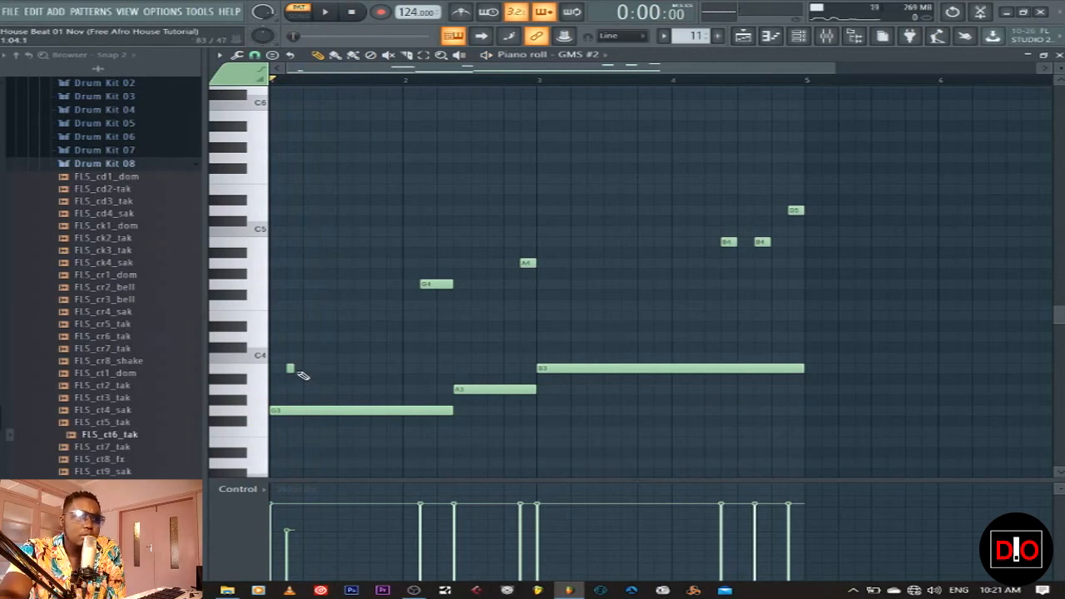
Move the test note up near C6, audition it, delete it, and close the piano roll
drag(290, 370, 290, 126)
click(324, 12)
click(351, 12)
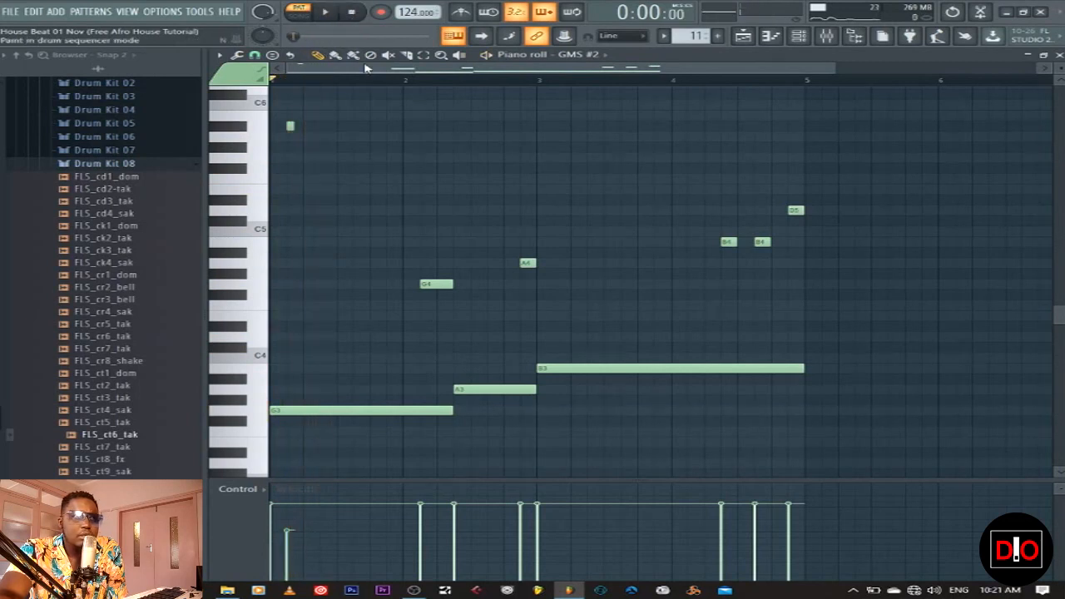
right_click(291, 127)
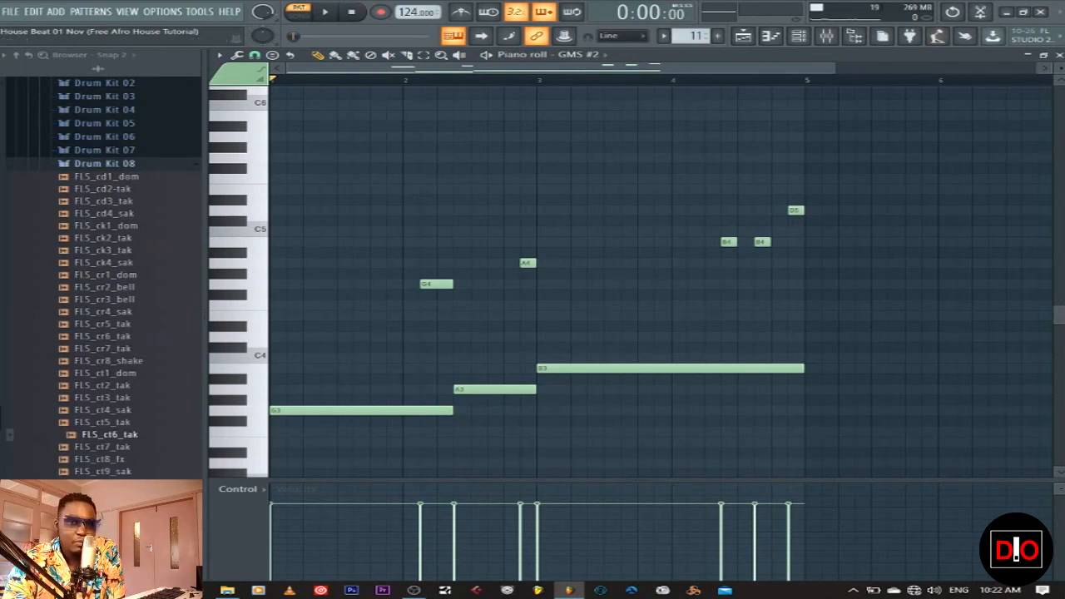
click(1059, 55)
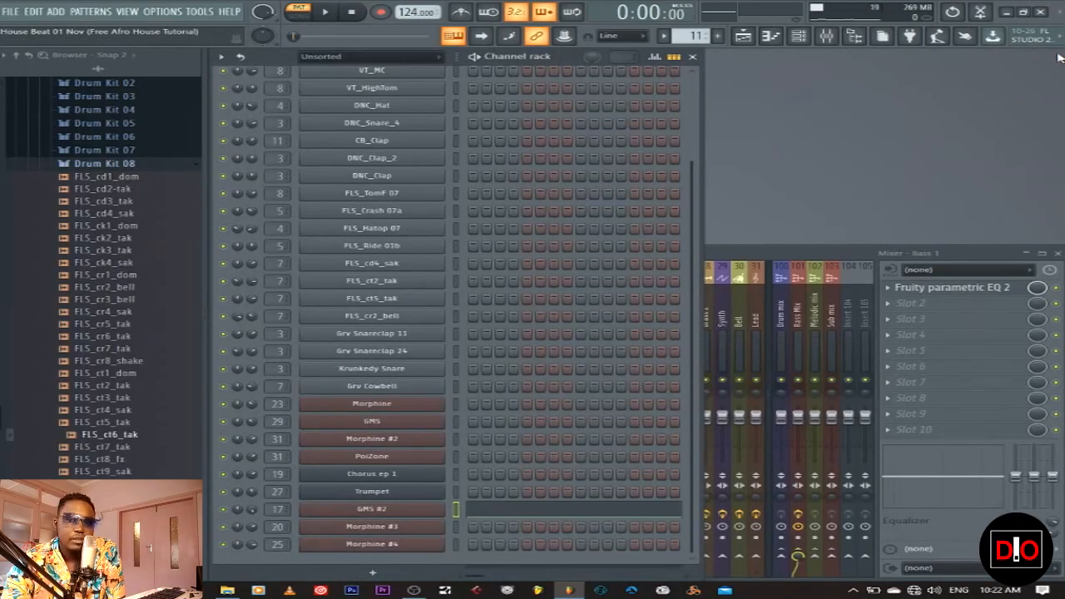
Make Pad current, unmute the Pad track, and play bars 65–81 of the arrangement
click(743, 40)
click(269, 298)
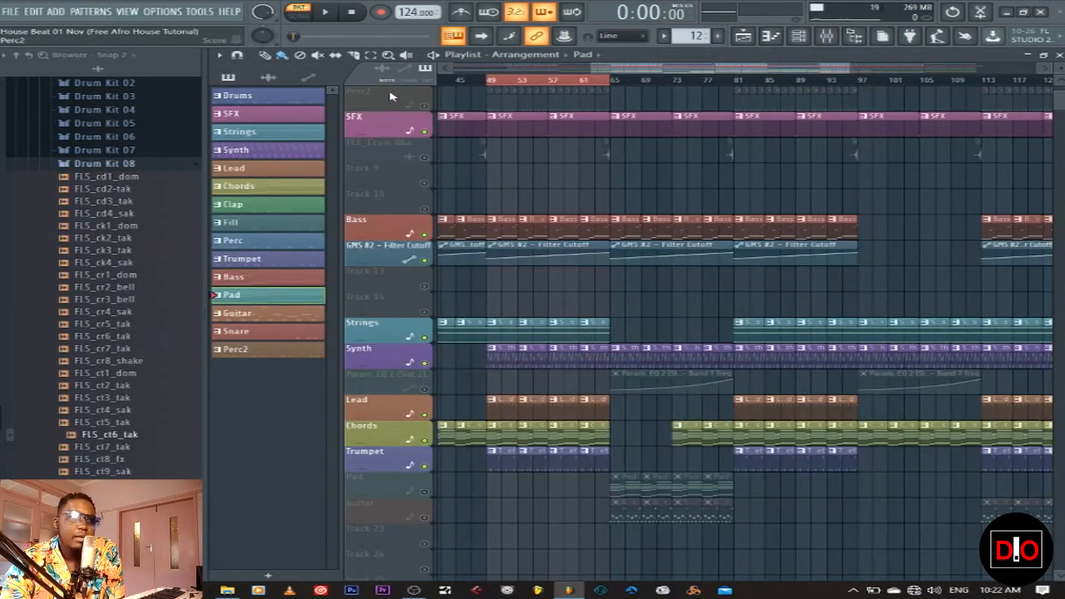
click(425, 491)
drag(610, 84, 734, 83)
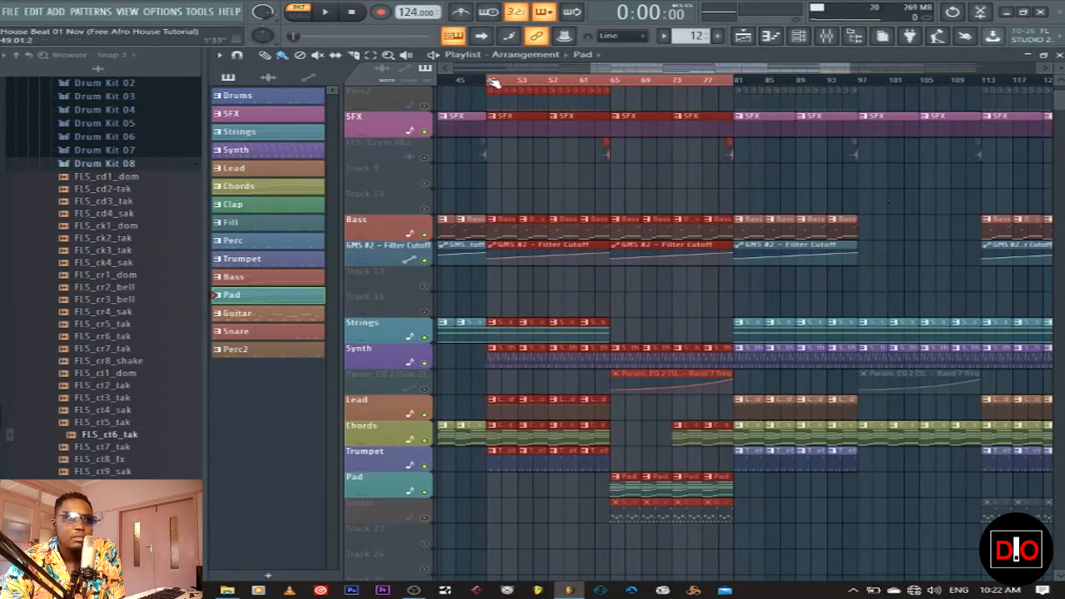
drag(493, 83, 612, 84)
click(326, 13)
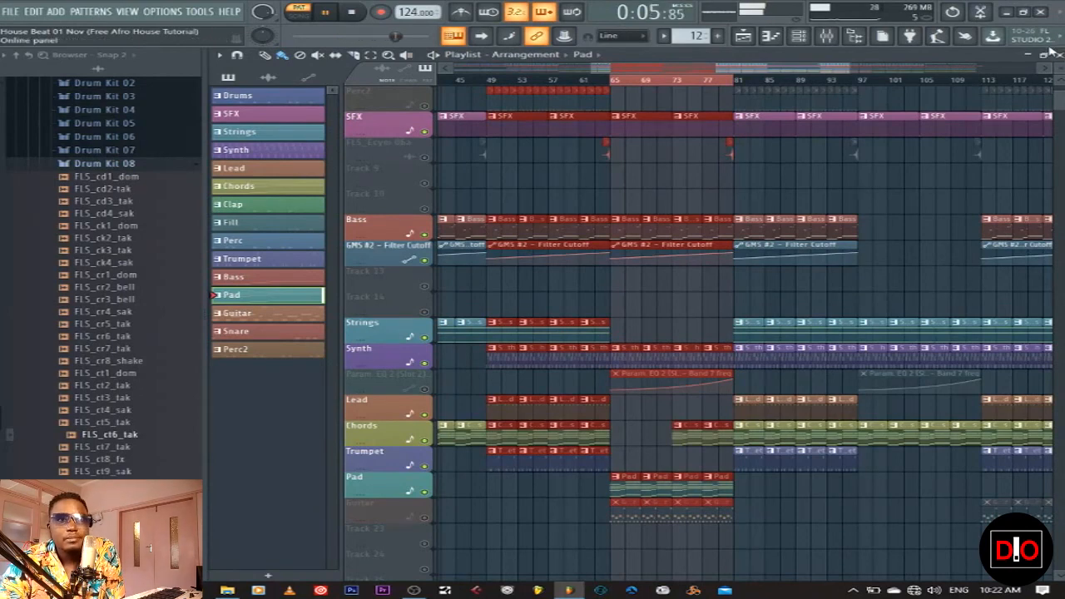
Check the Morphine #3 Pad notes, then bring the full mixer forward
key(F5)
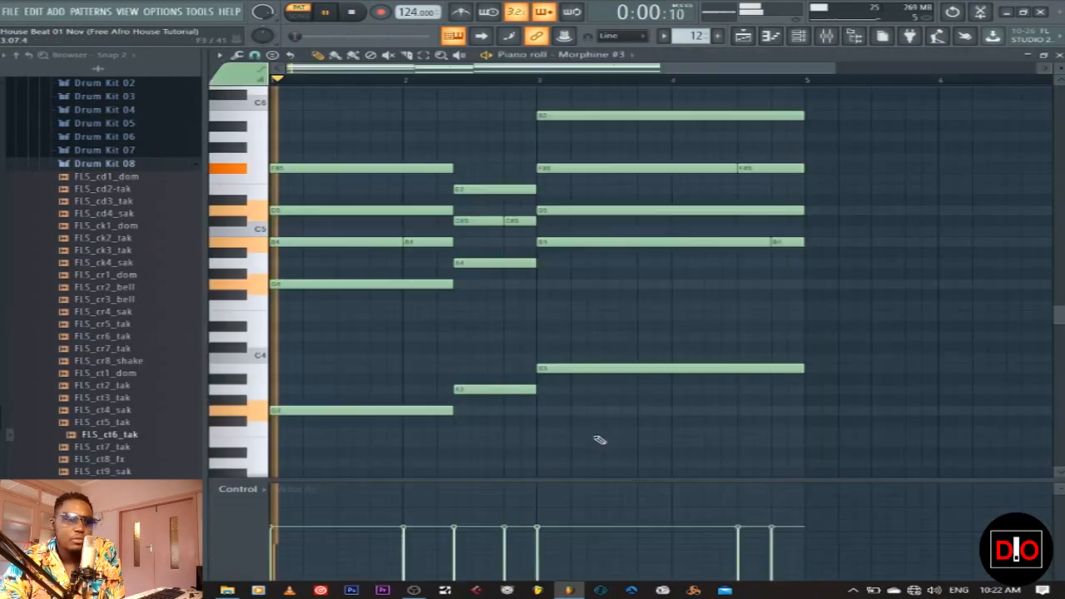
click(516, 527)
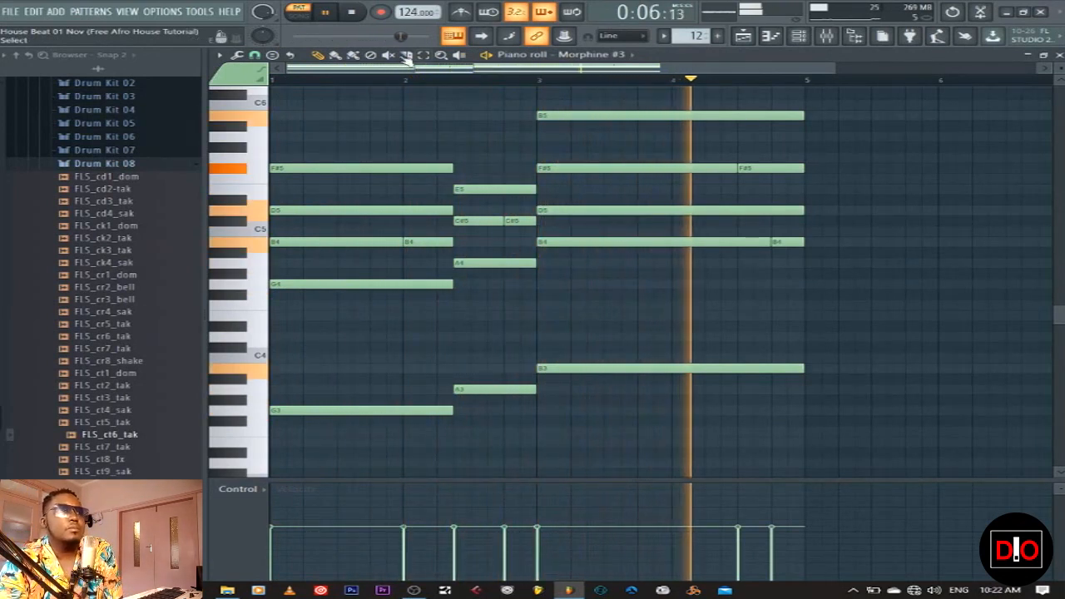
click(351, 14)
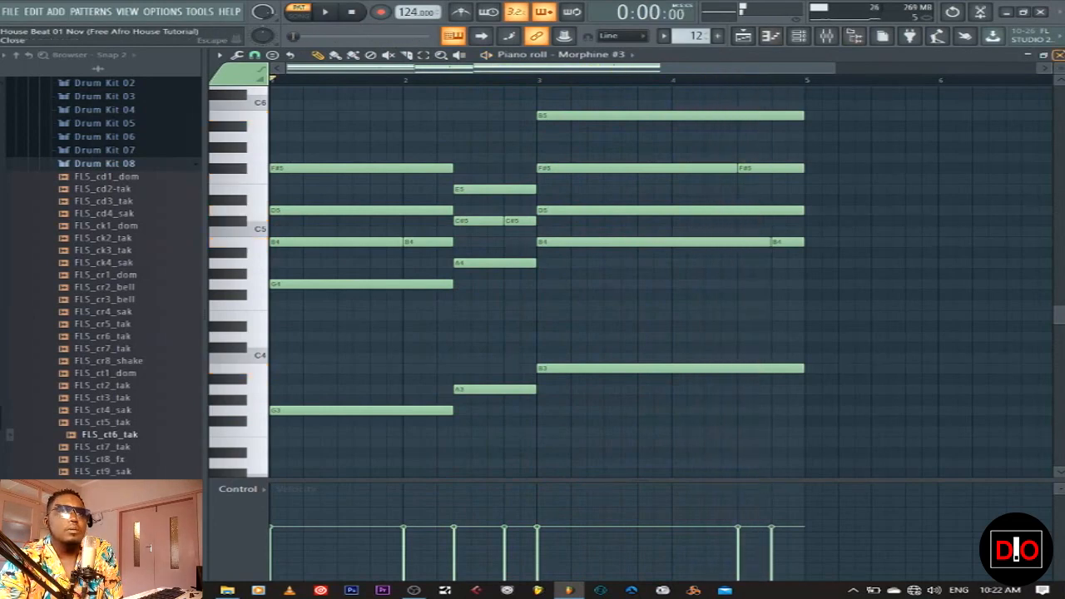
click(798, 36)
click(827, 35)
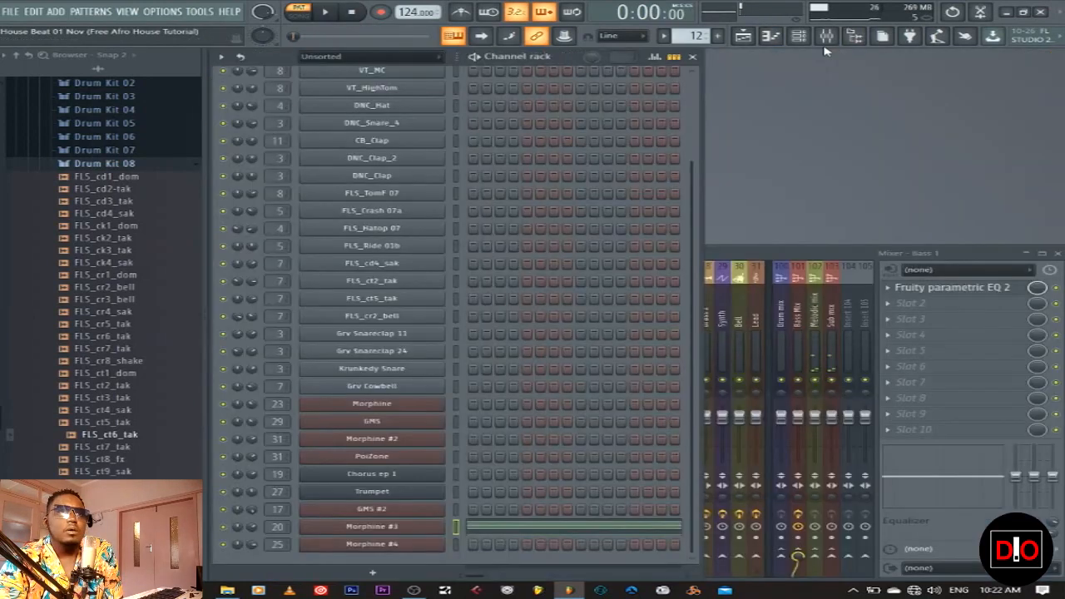
click(760, 253)
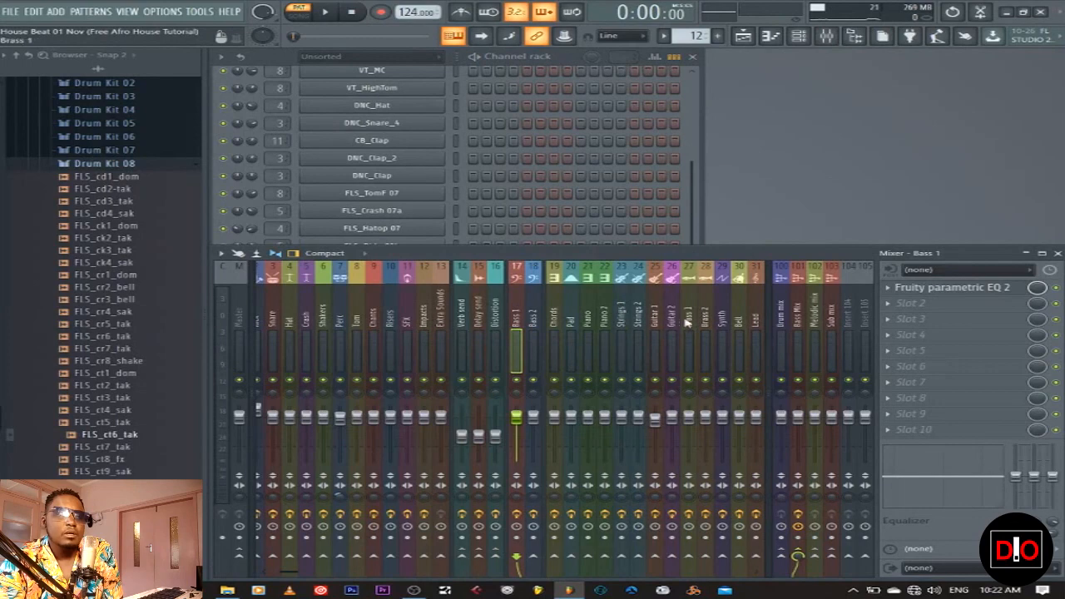
Raise the Pad insert's Parametric EQ 2 low-pass band to about 8.6 kHz, then close the EQ
click(572, 323)
click(325, 12)
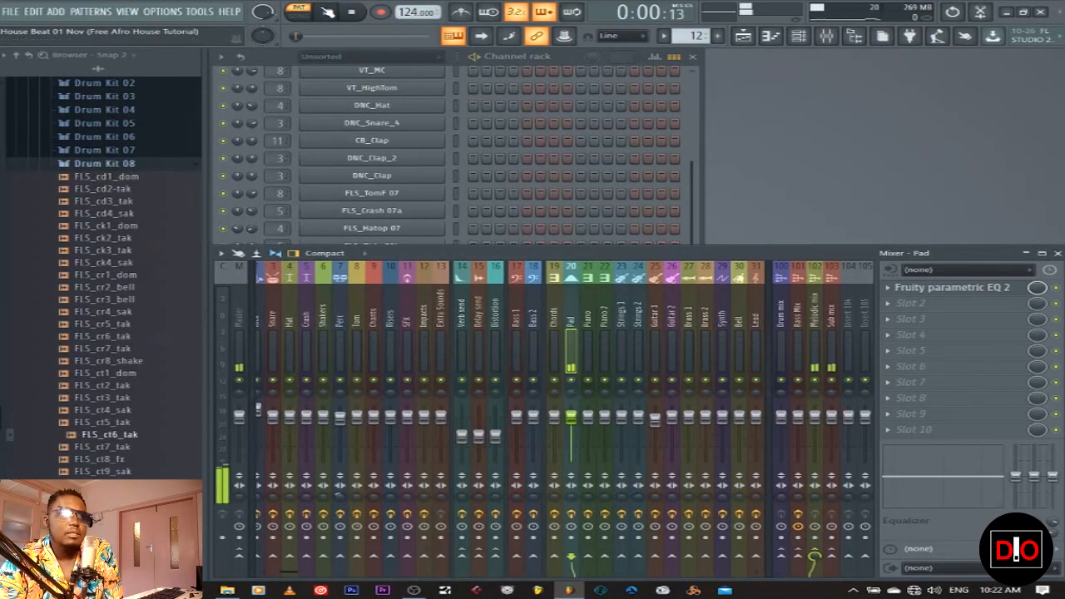
click(926, 289)
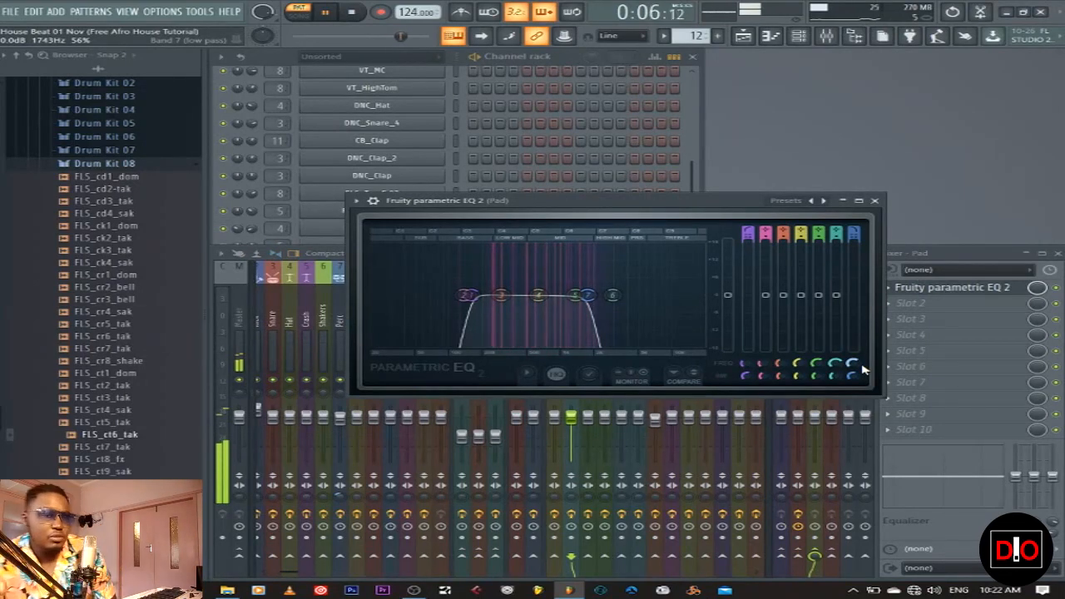
drag(864, 370, 864, 418)
click(353, 14)
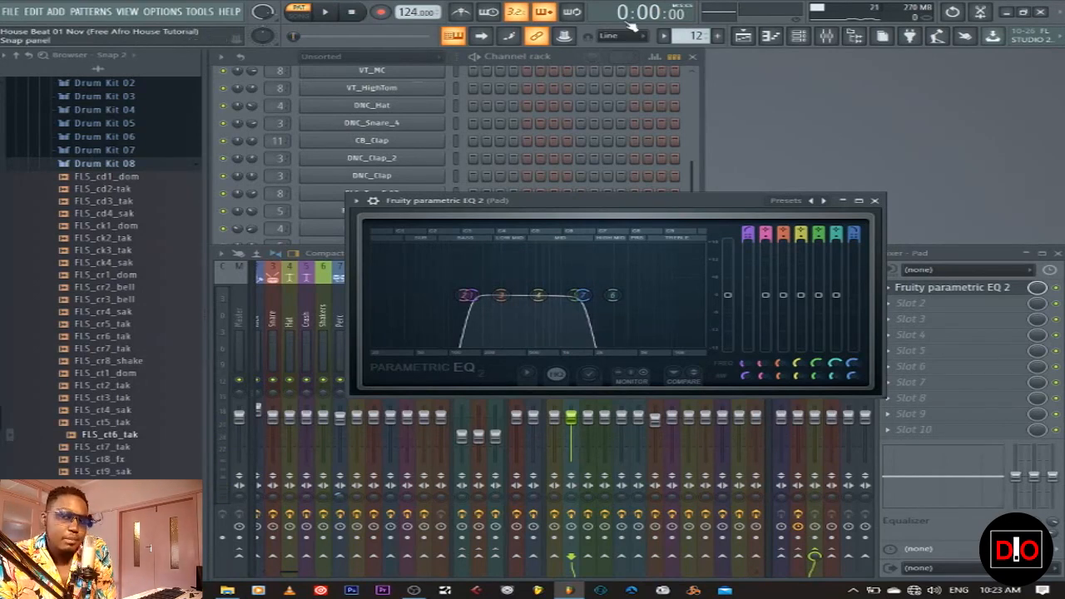
click(859, 201)
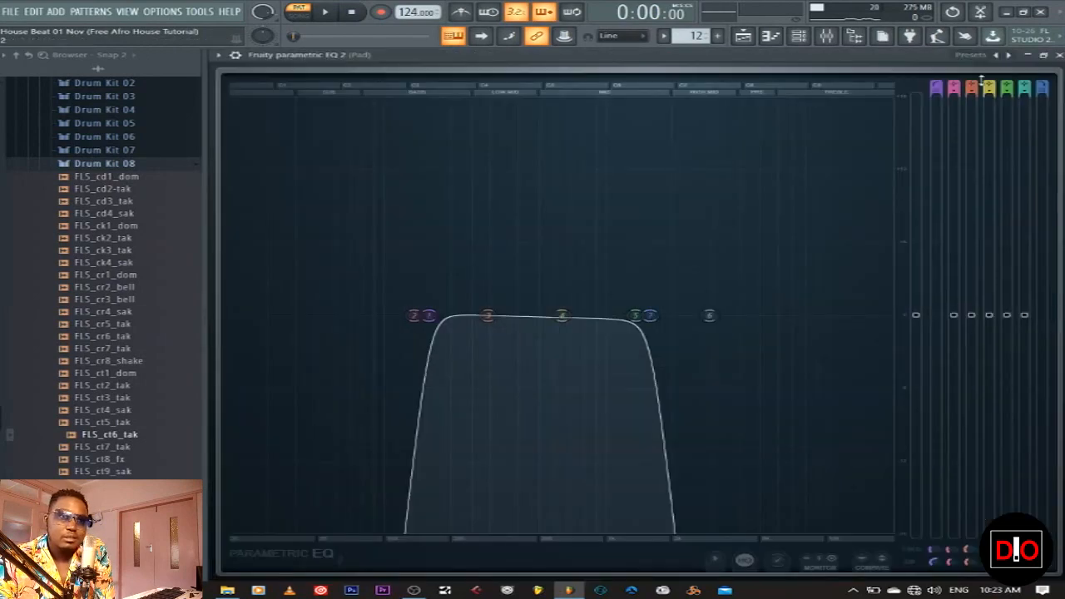
click(1044, 55)
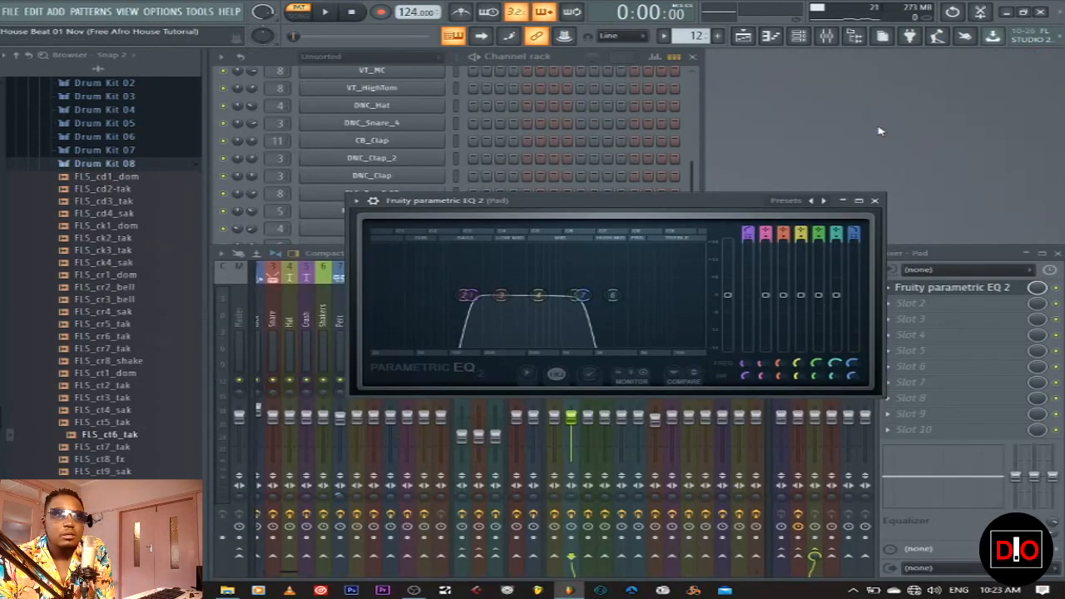
click(874, 201)
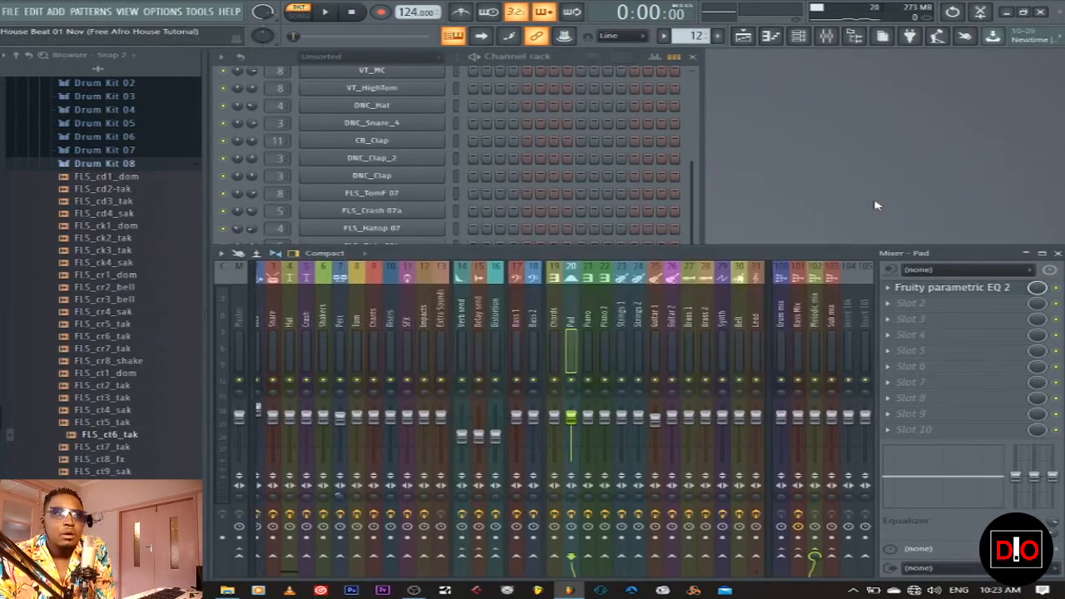
Play the song from bar 65, unmute the Guitar track, and make Guitar the current pattern
click(744, 36)
click(312, 16)
click(324, 12)
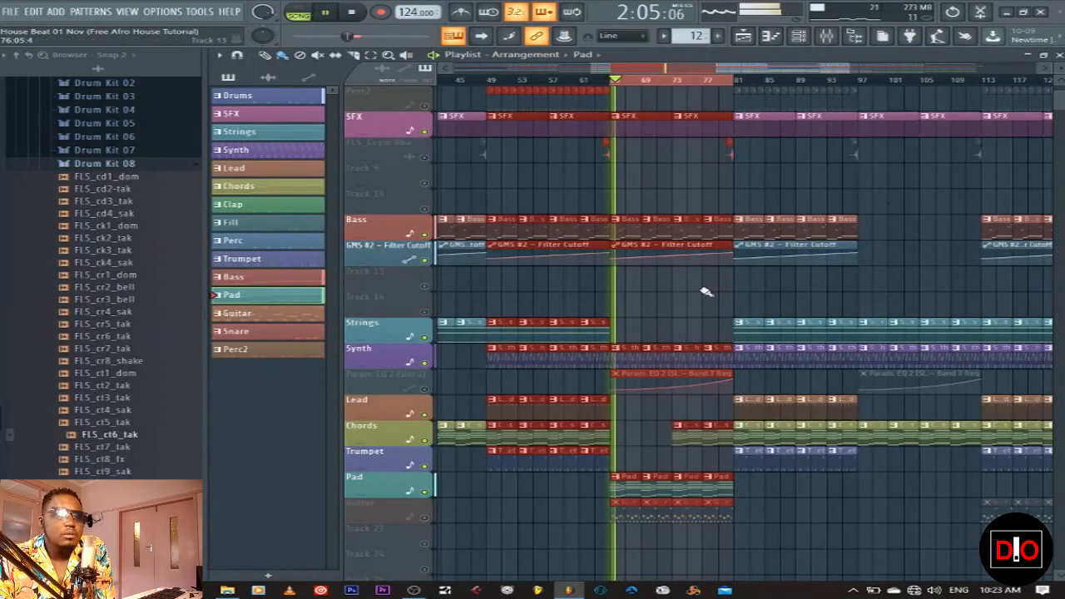
scroll(704, 292, down, 4)
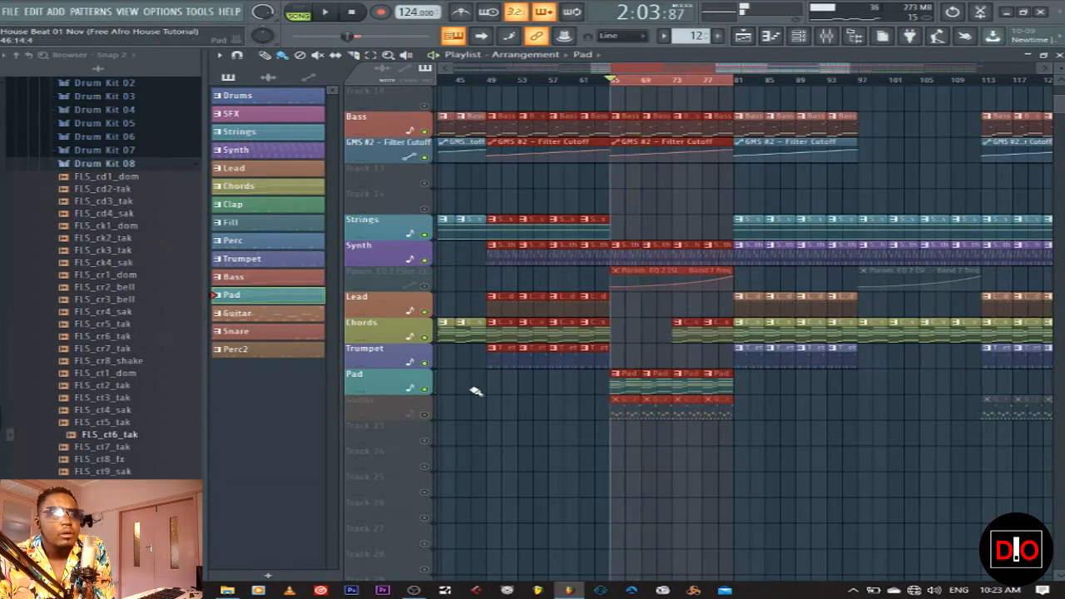
click(425, 414)
click(622, 407)
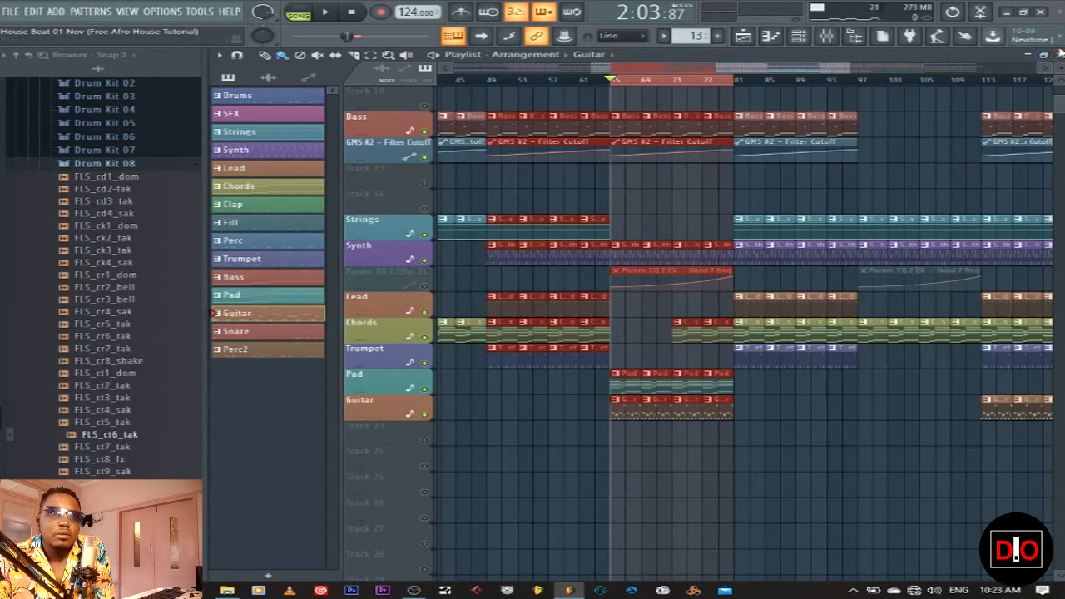
click(1058, 55)
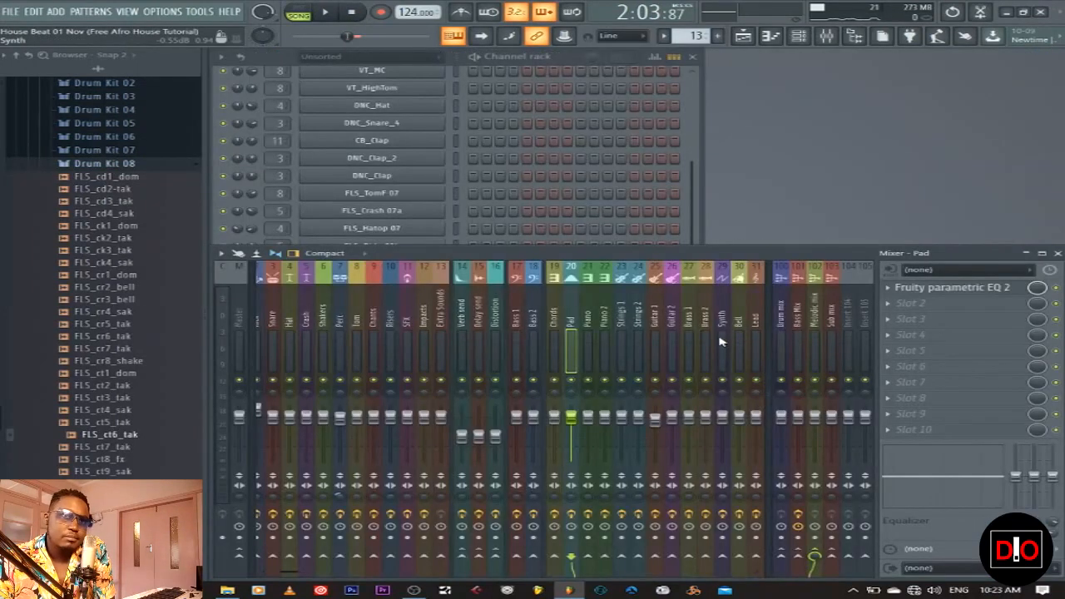
click(694, 223)
click(457, 544)
click(417, 545)
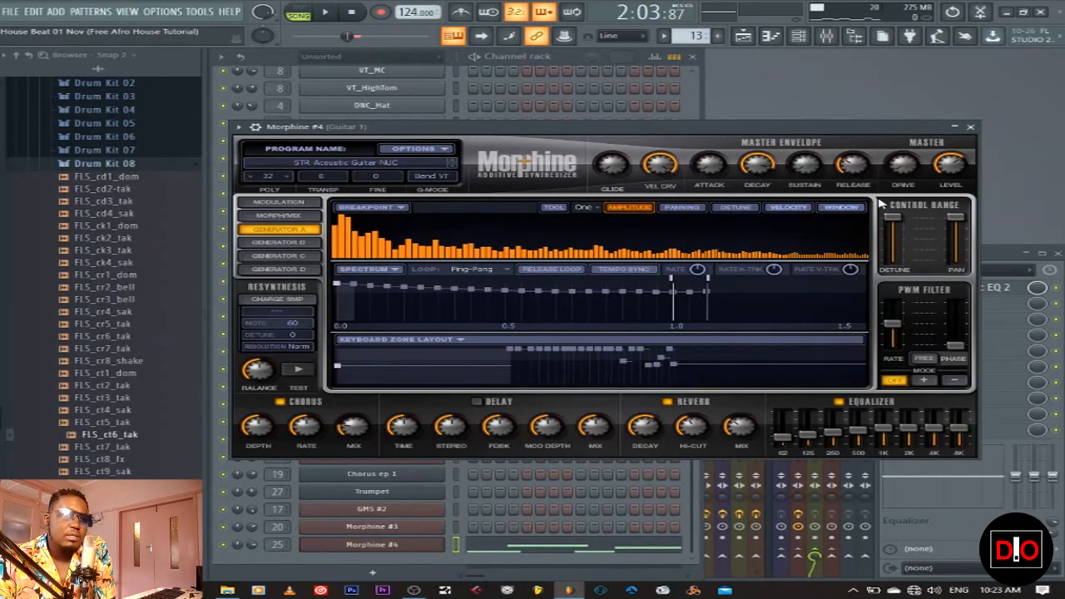
click(970, 127)
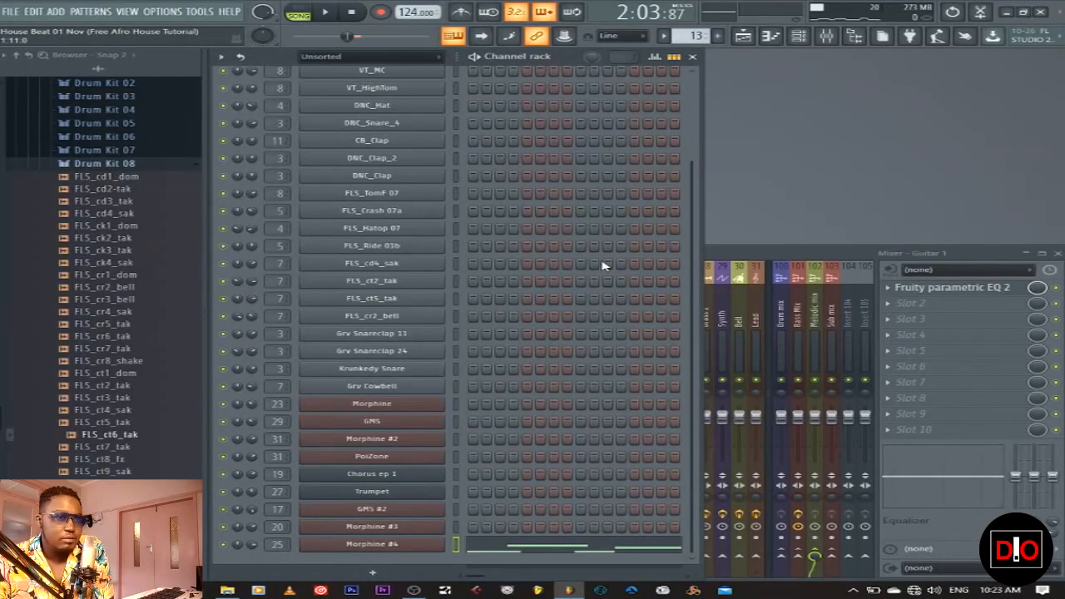
key(space)
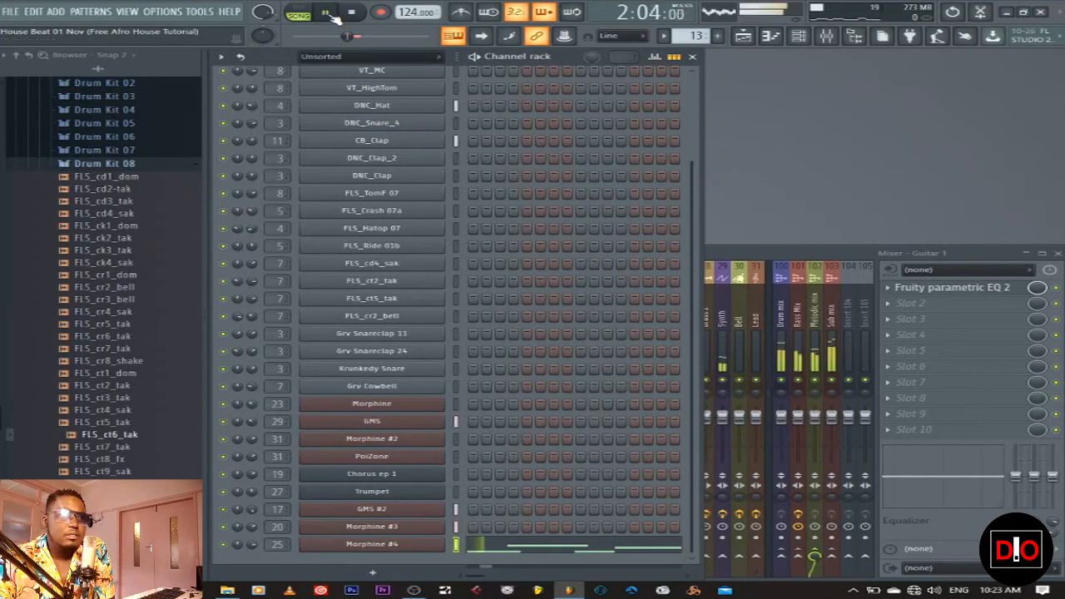
key(l)
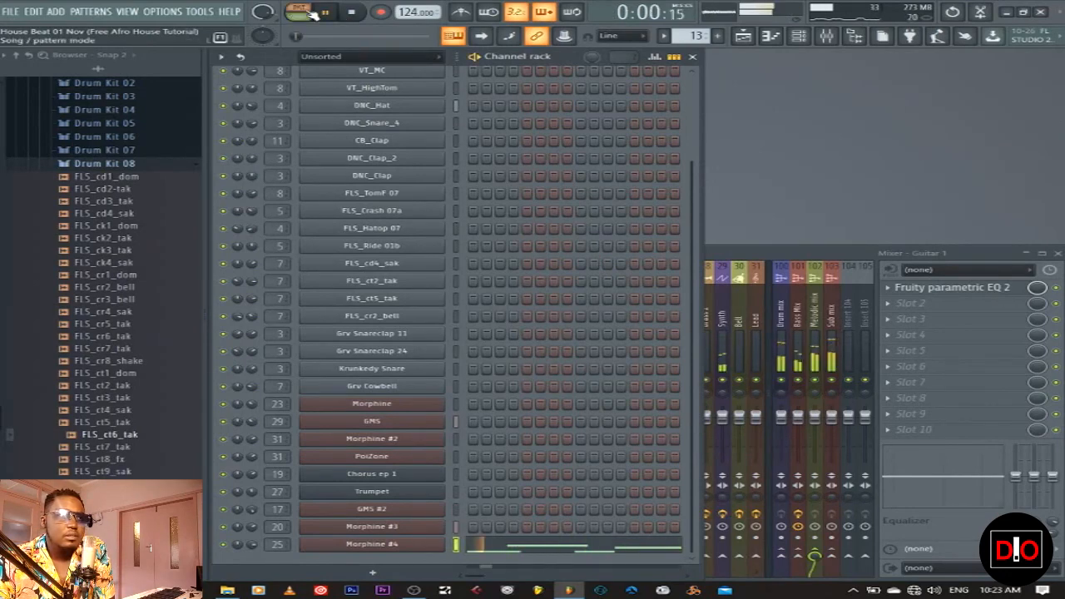
click(591, 548)
scroll(632, 375, up, 3)
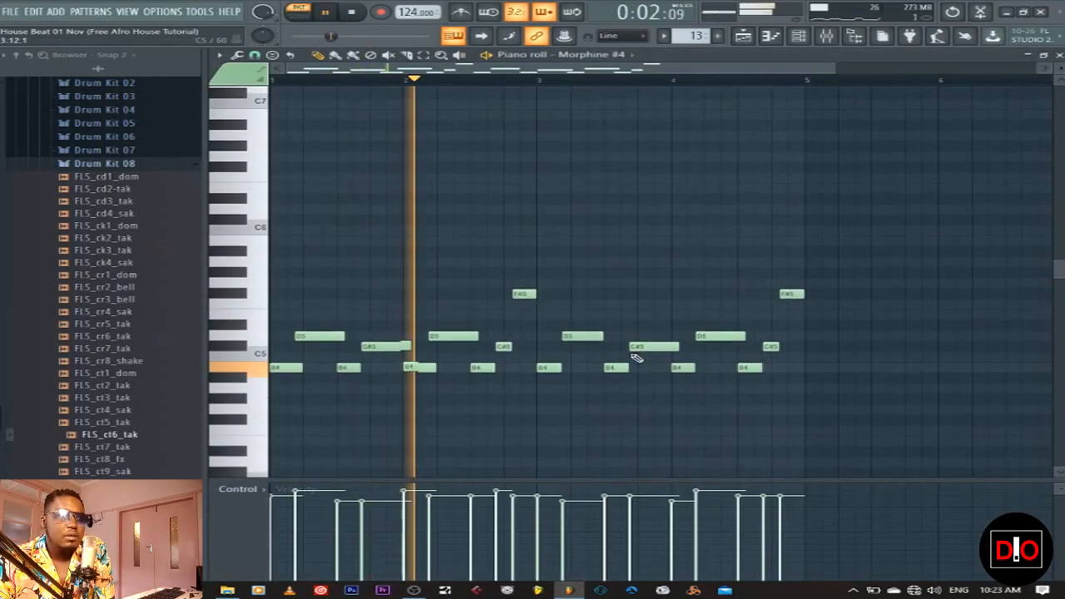
click(1060, 56)
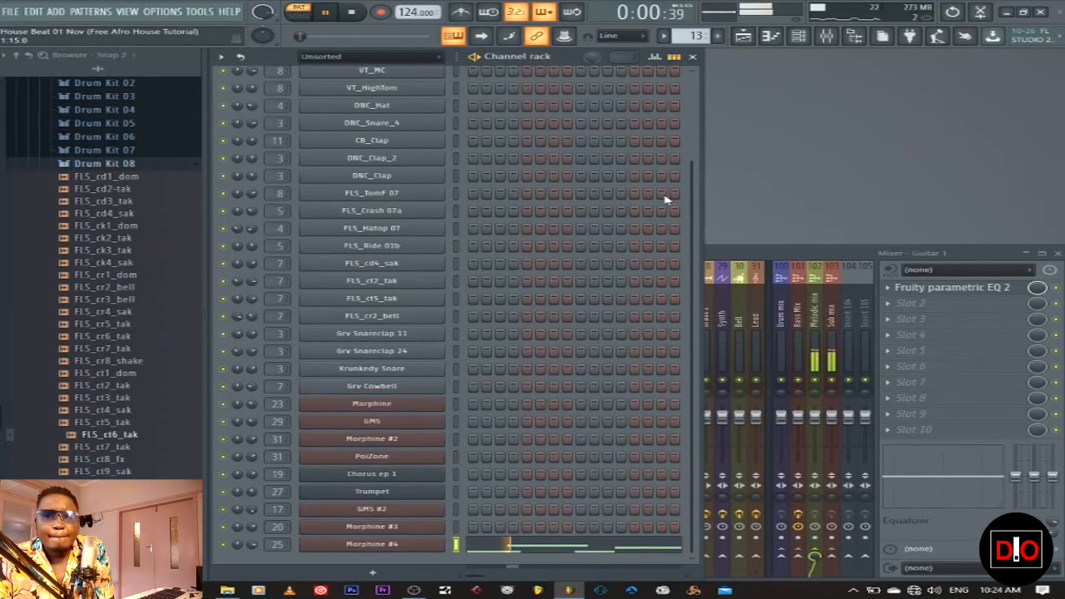
click(367, 16)
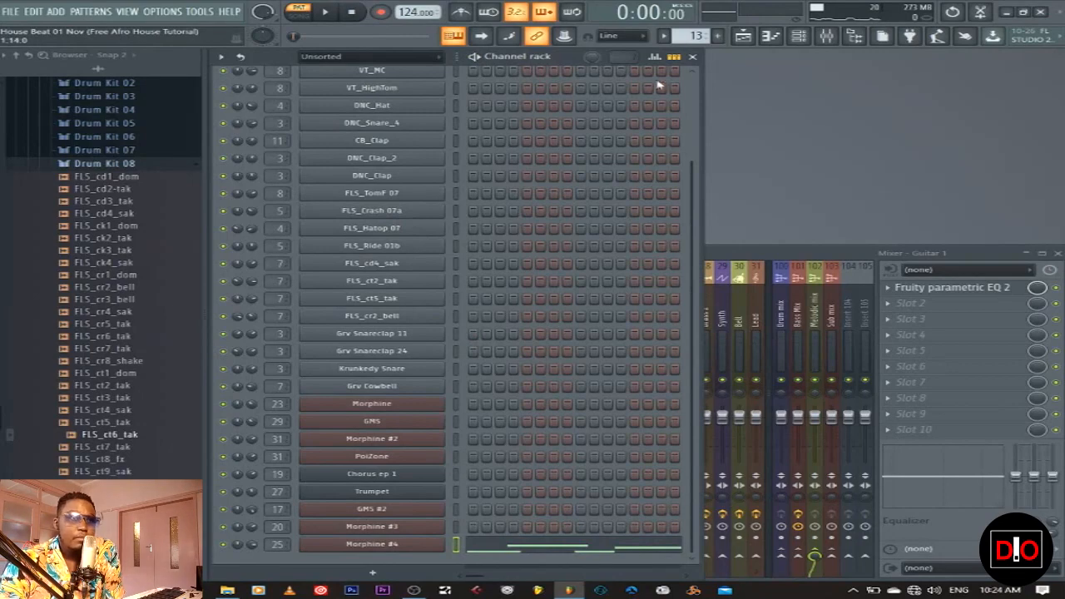
click(744, 36)
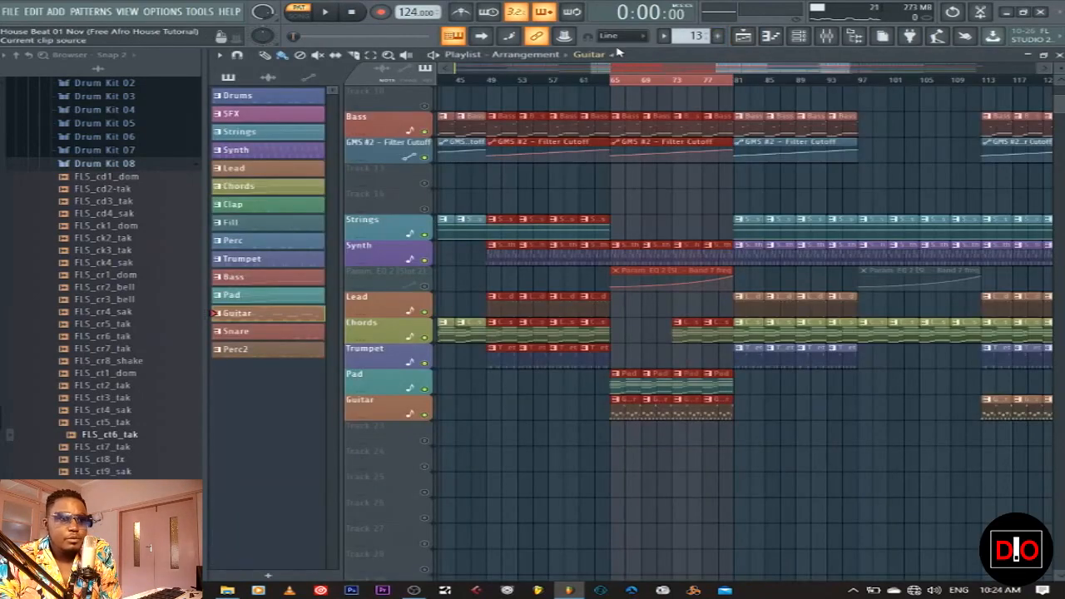
Play the song from bar 65 to hear the snare section, then stop
click(616, 86)
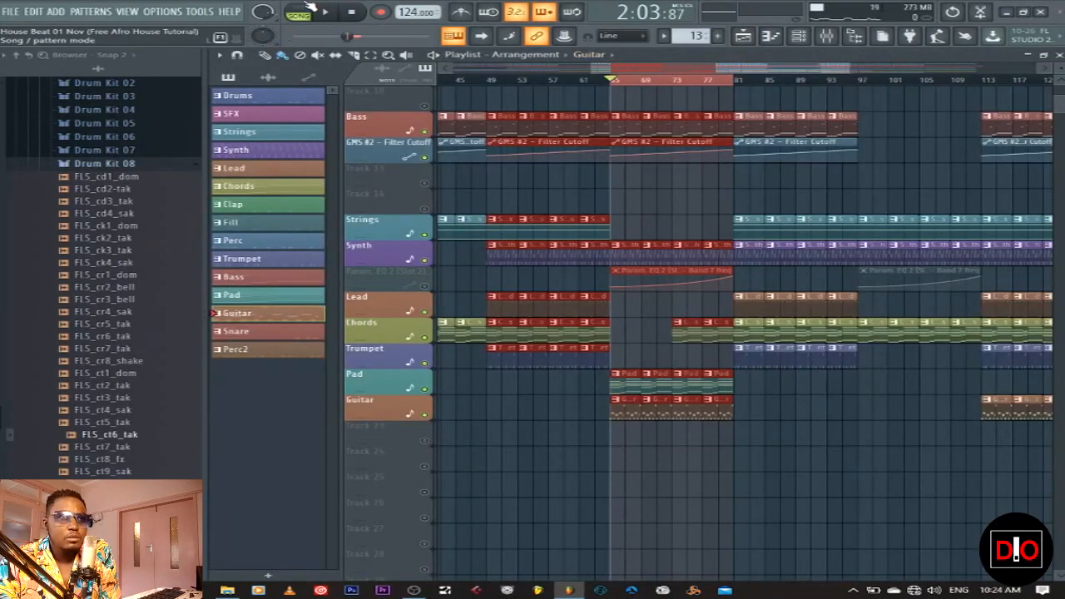
key(space)
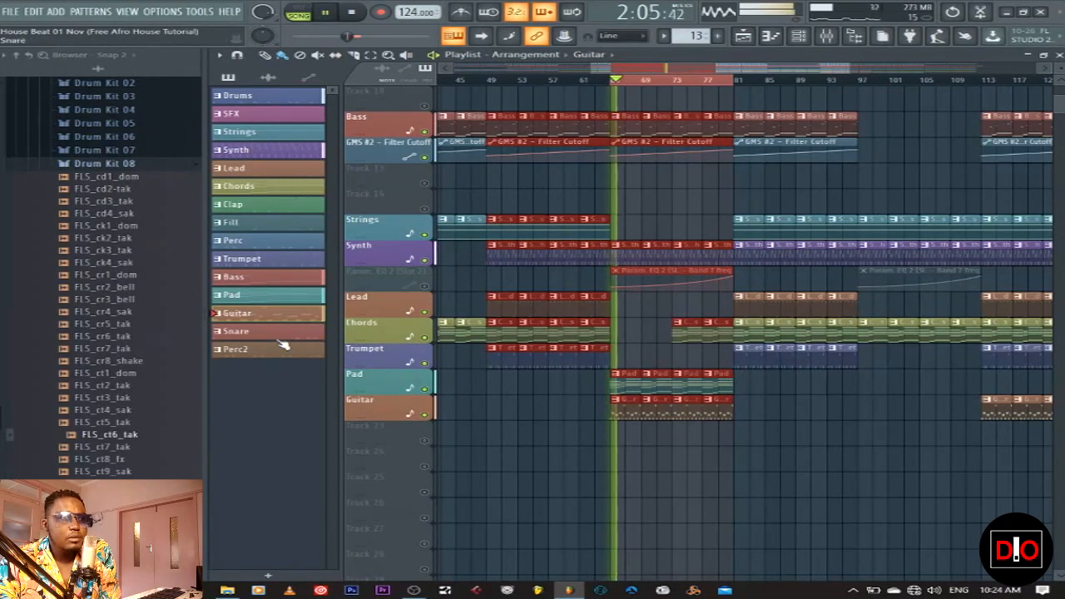
scroll(603, 289, up, 6)
scroll(616, 285, up, 1)
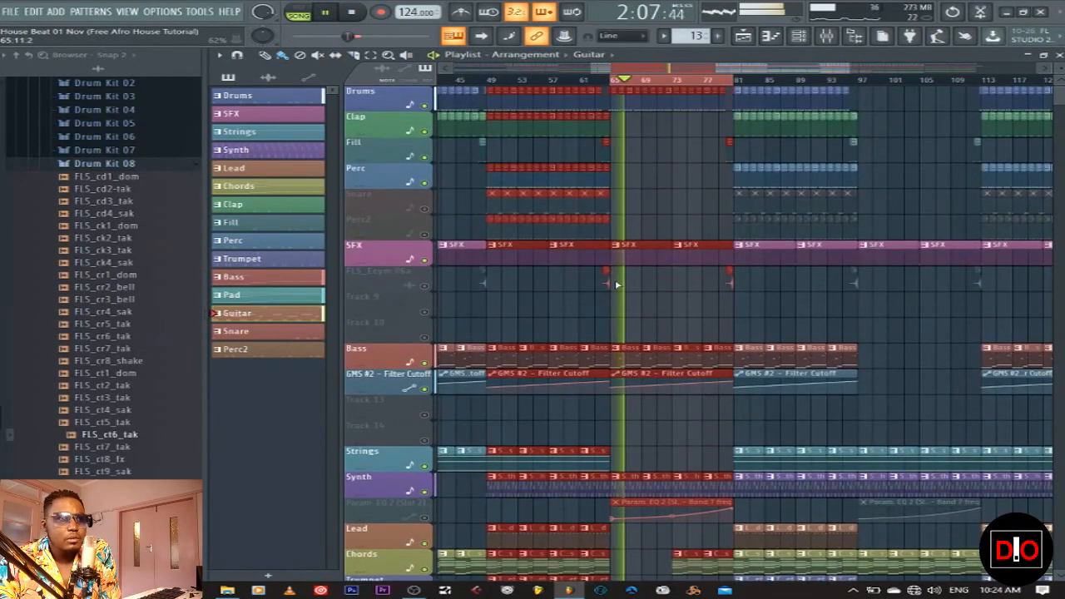
click(352, 14)
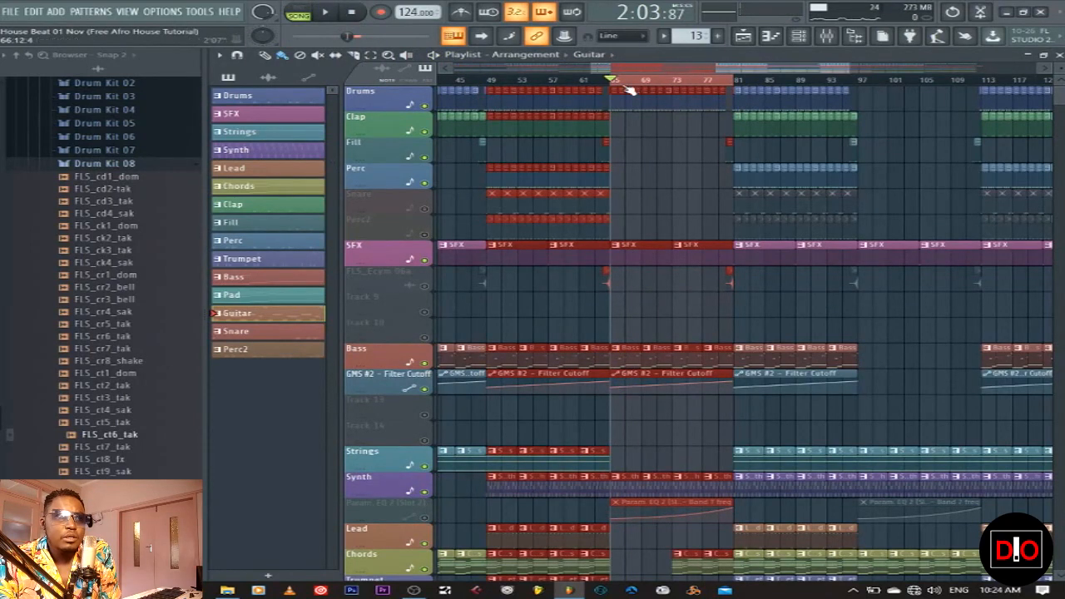
Extend the range back to bar 49, unmute Snare, make it current, play, then close the Playlist
drag(621, 86, 494, 88)
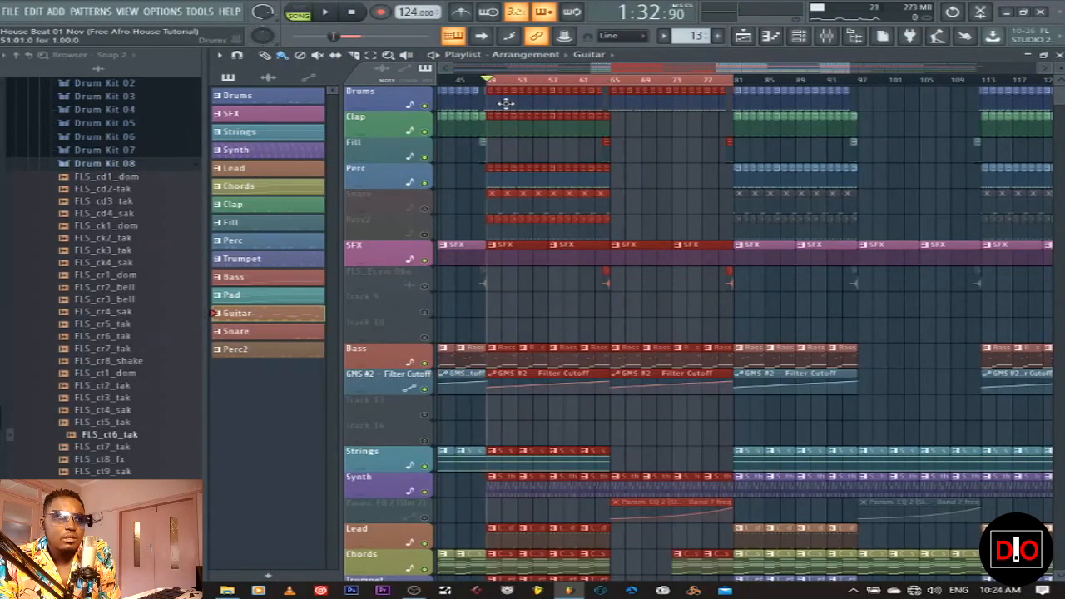
click(432, 209)
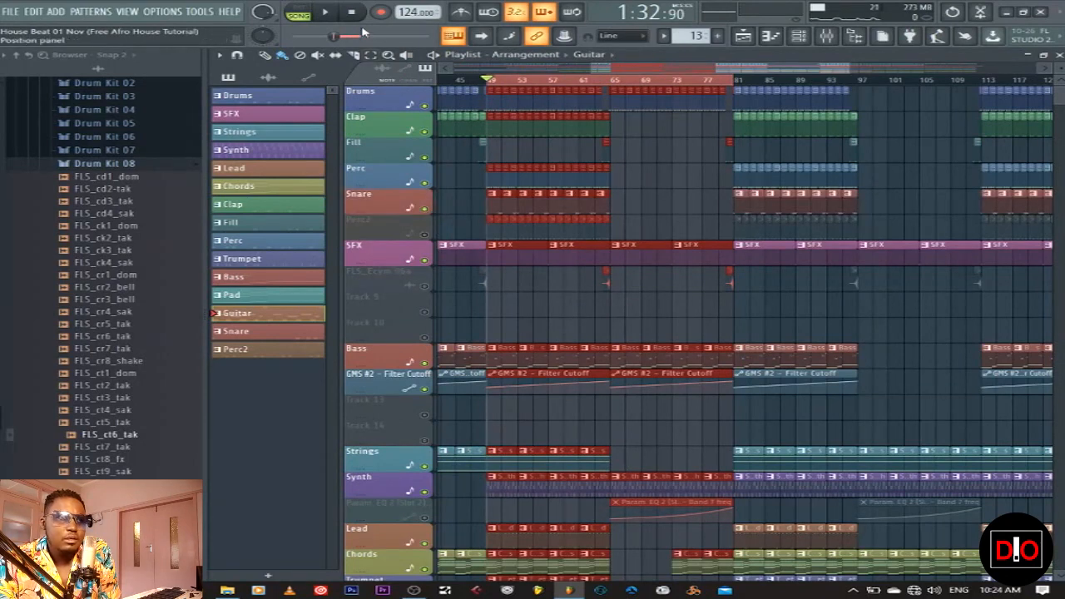
click(328, 13)
click(496, 203)
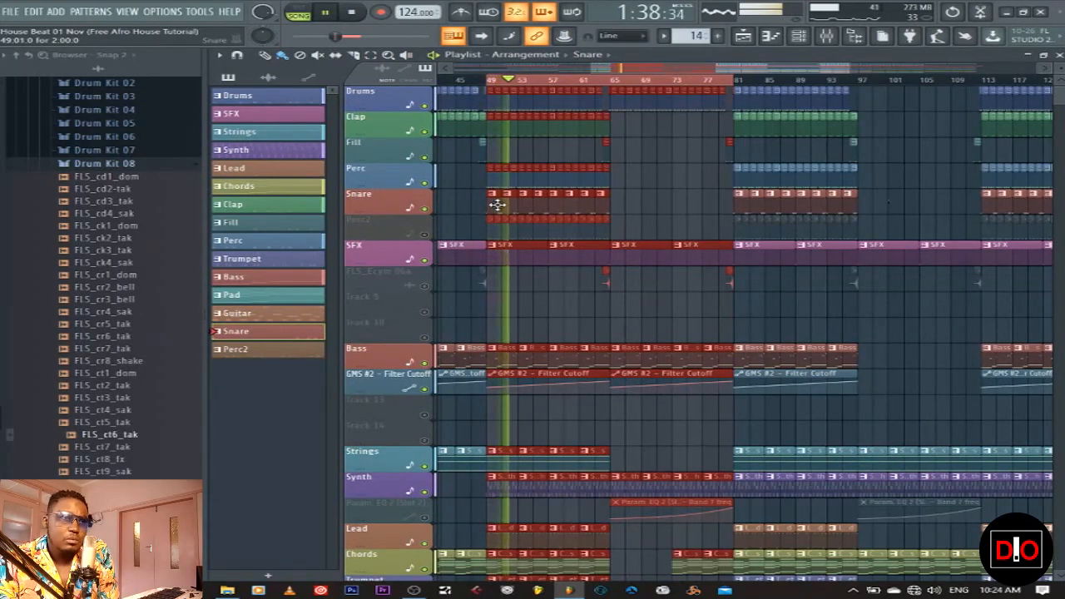
key(space)
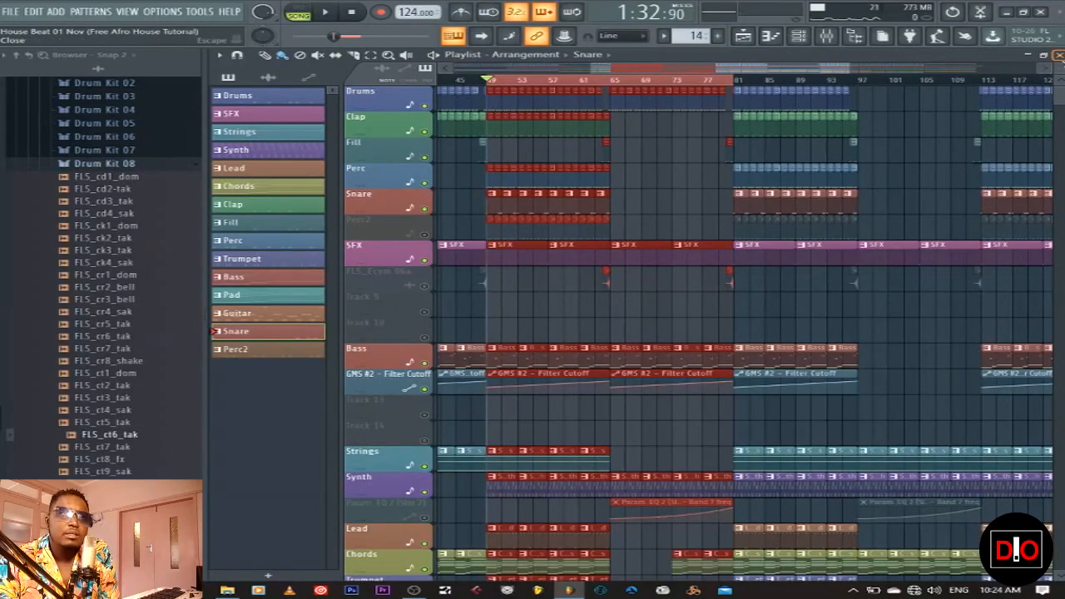
click(1057, 56)
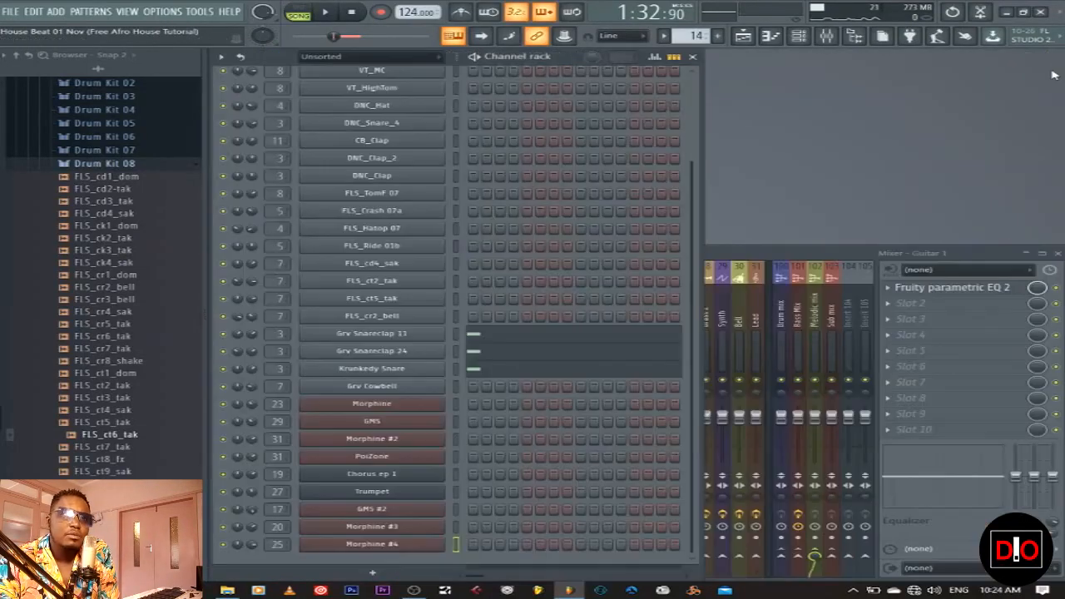
Collapse the Legacy pack folders and expand Packs > Drums > Snares in the Browser
click(456, 369)
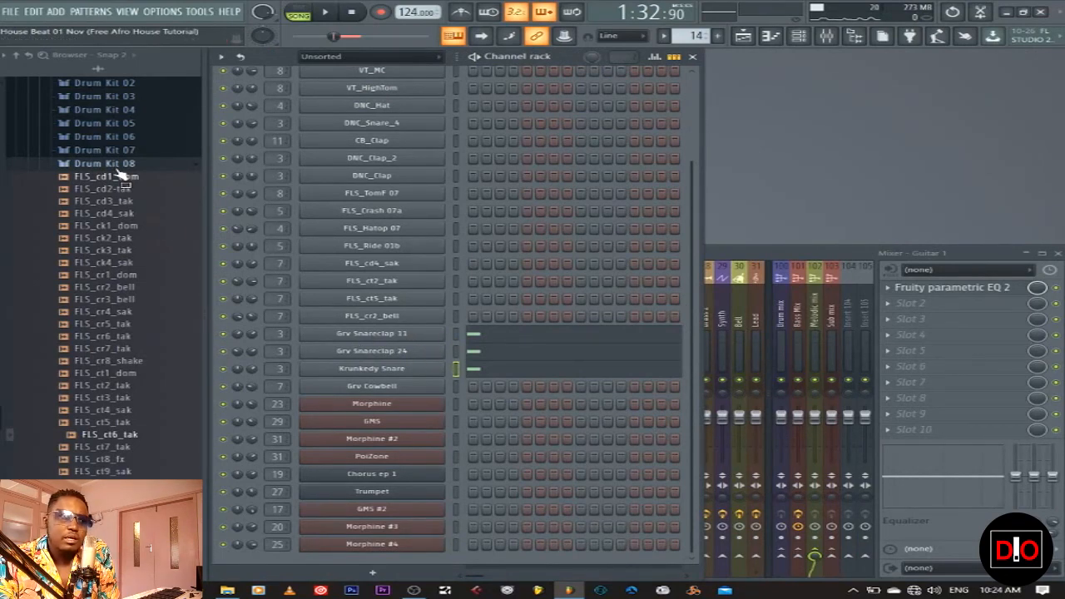
scroll(125, 175, up, 9)
click(73, 422)
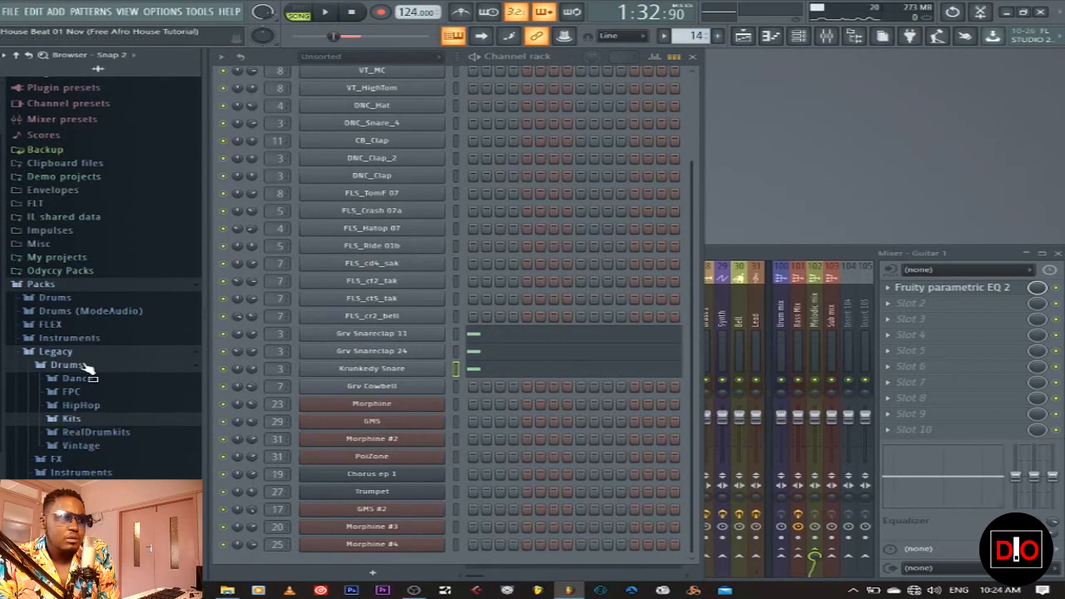
click(82, 366)
click(87, 353)
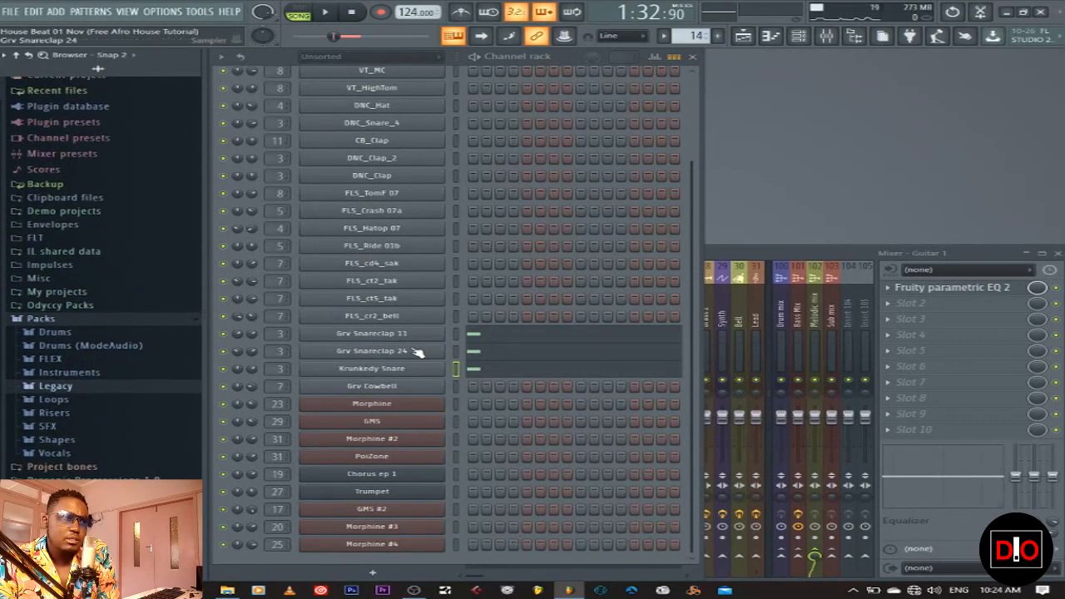
click(58, 332)
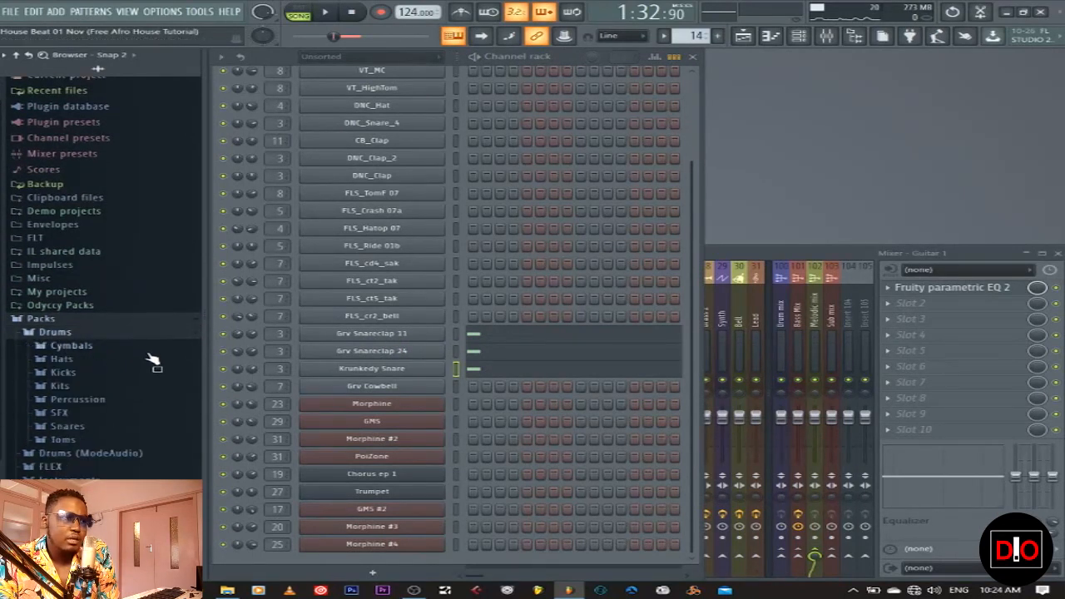
click(92, 427)
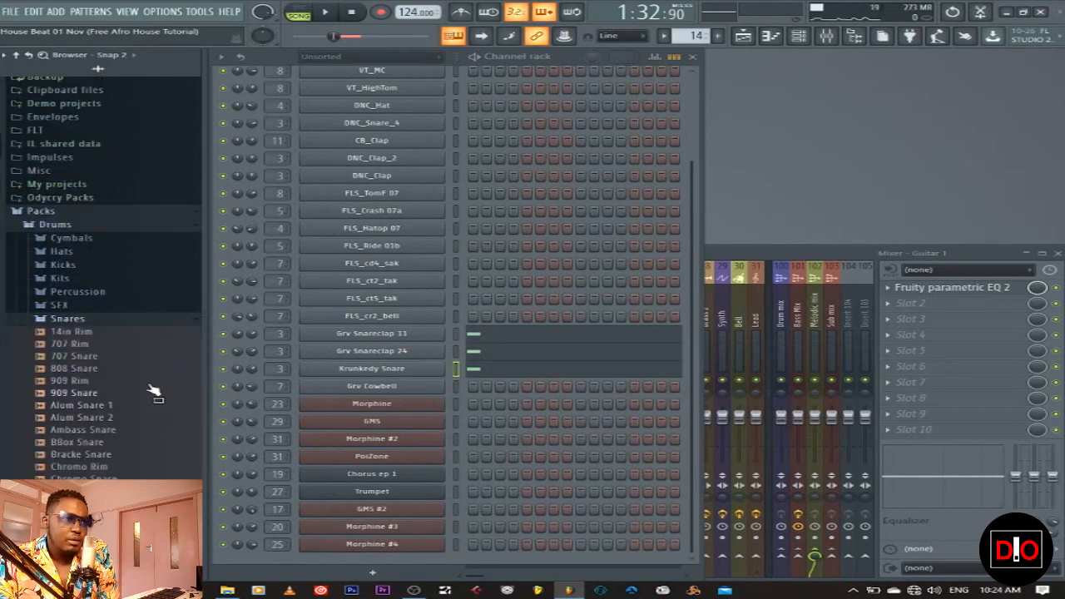
scroll(150, 383, down, 5)
Preview Grv Snareclap 01, 11, 24 and Krunkedy Snare, then play the song in the Playlist
click(116, 308)
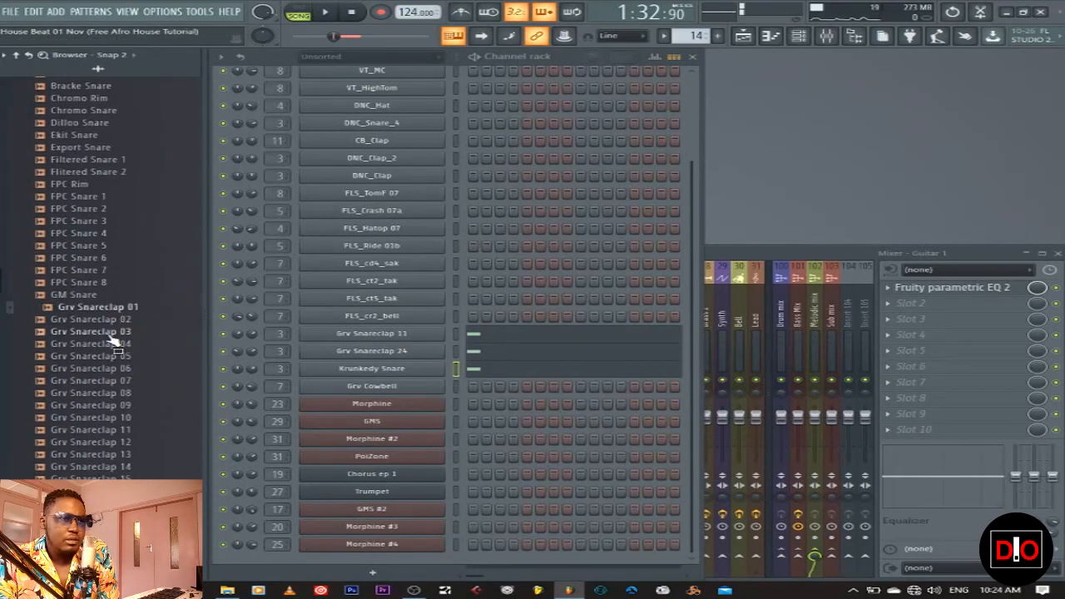
click(127, 428)
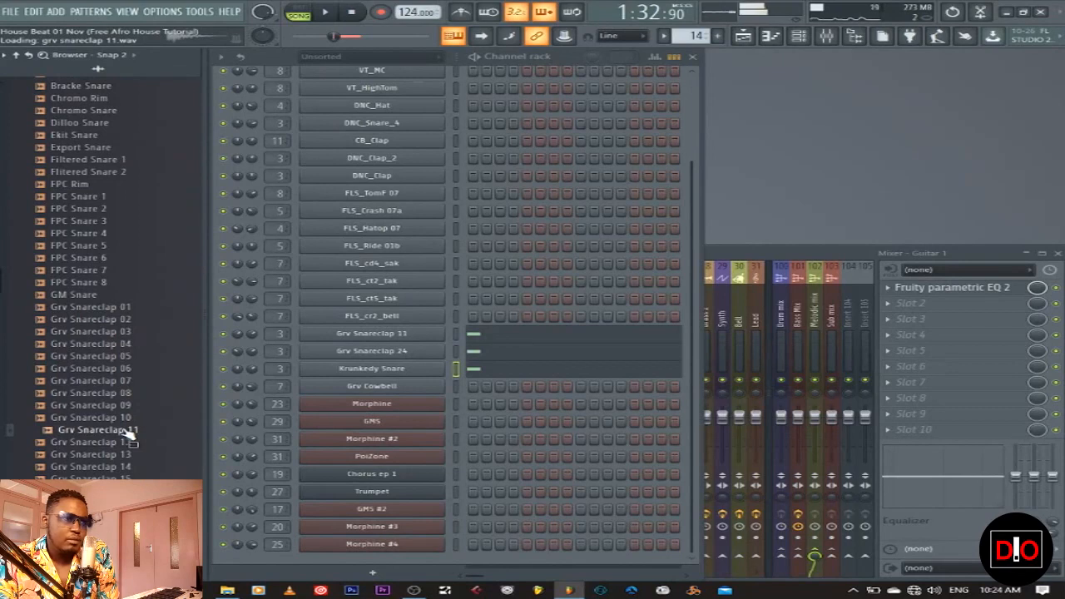
scroll(179, 470, down, 8)
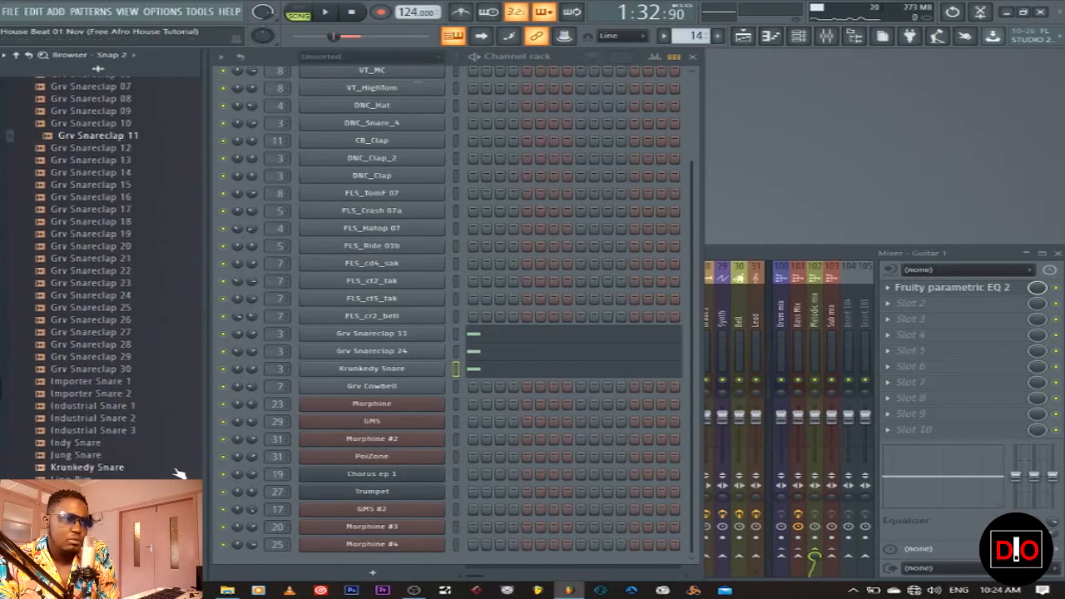
click(126, 297)
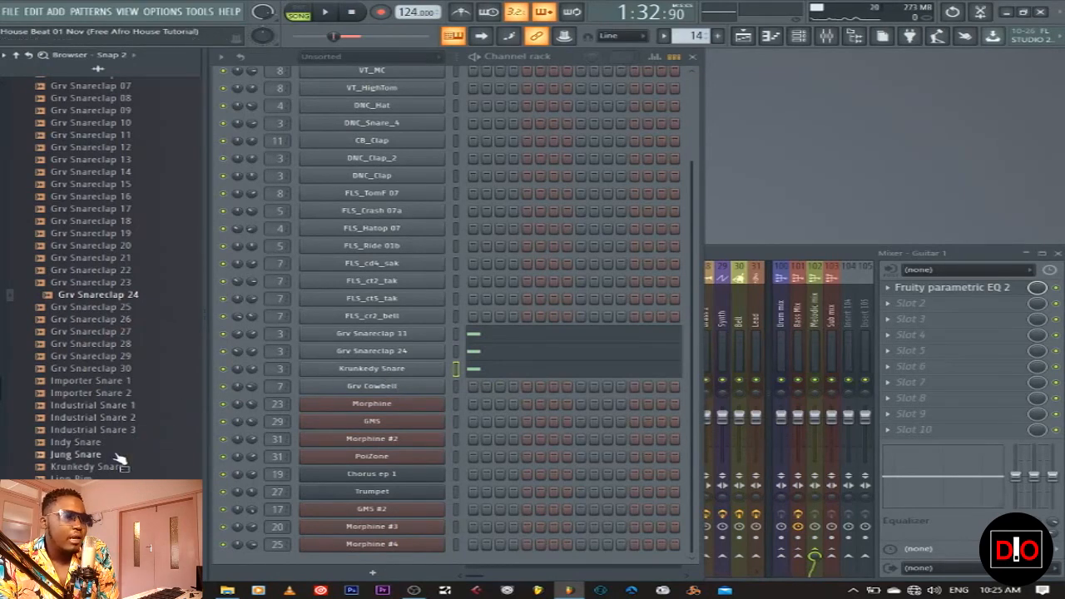
scroll(123, 430, up, 4)
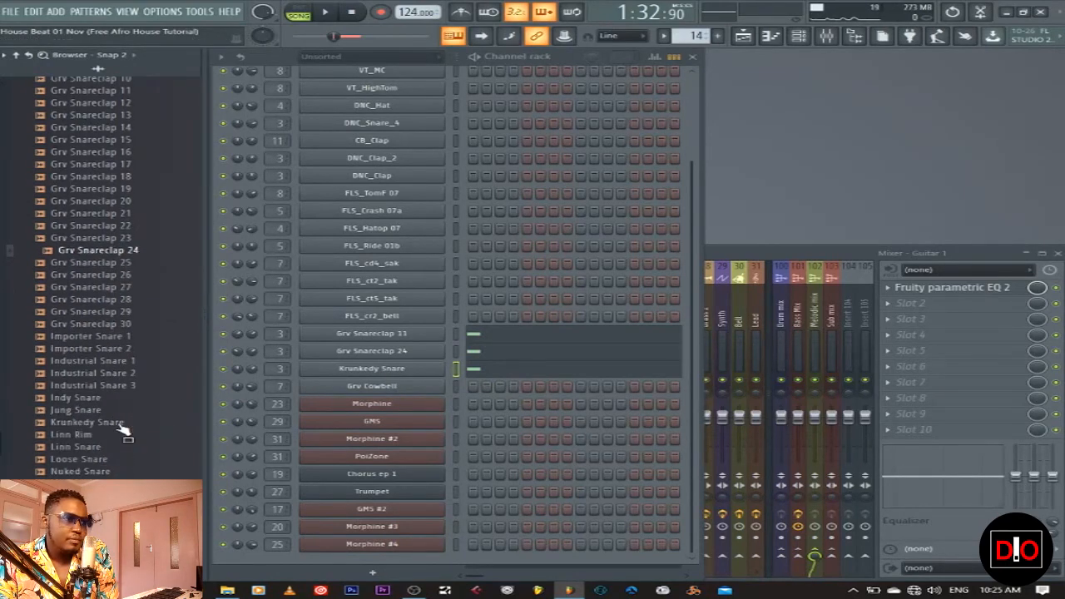
scroll(123, 431, down, 4)
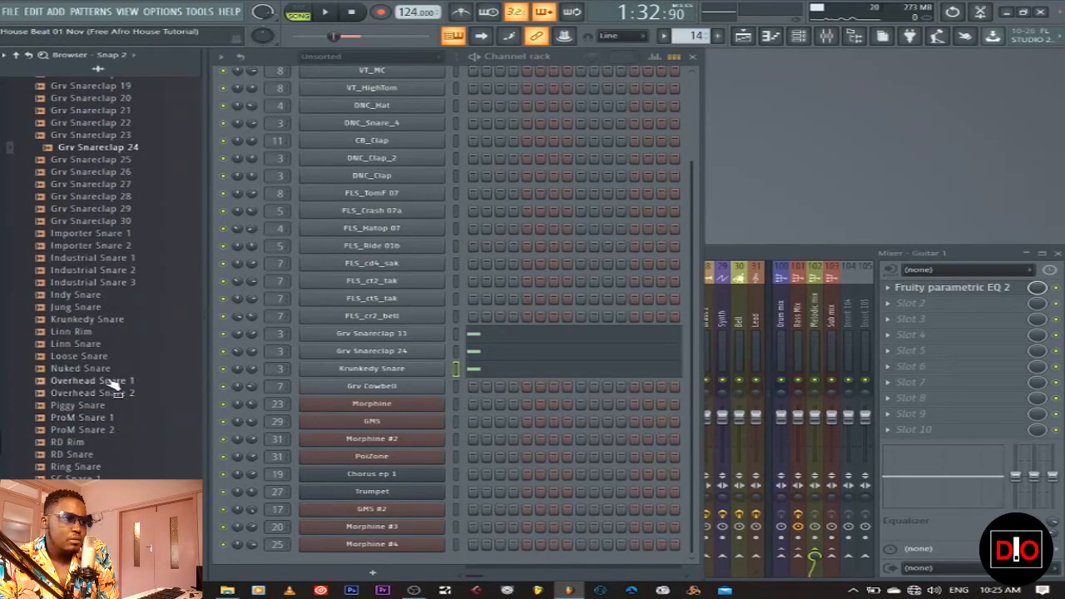
click(93, 323)
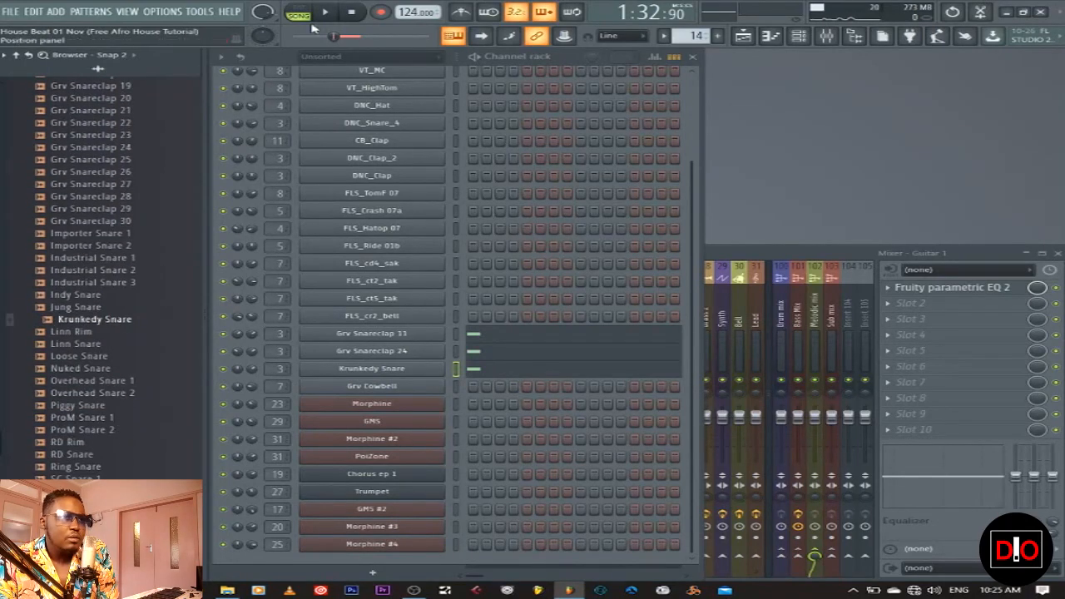
click(330, 16)
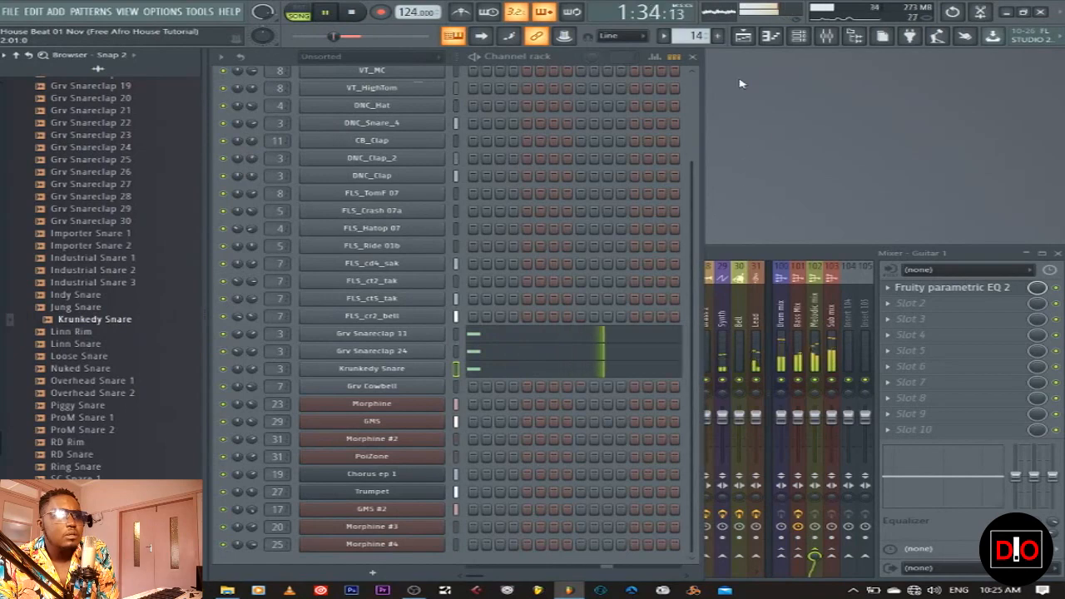
click(744, 35)
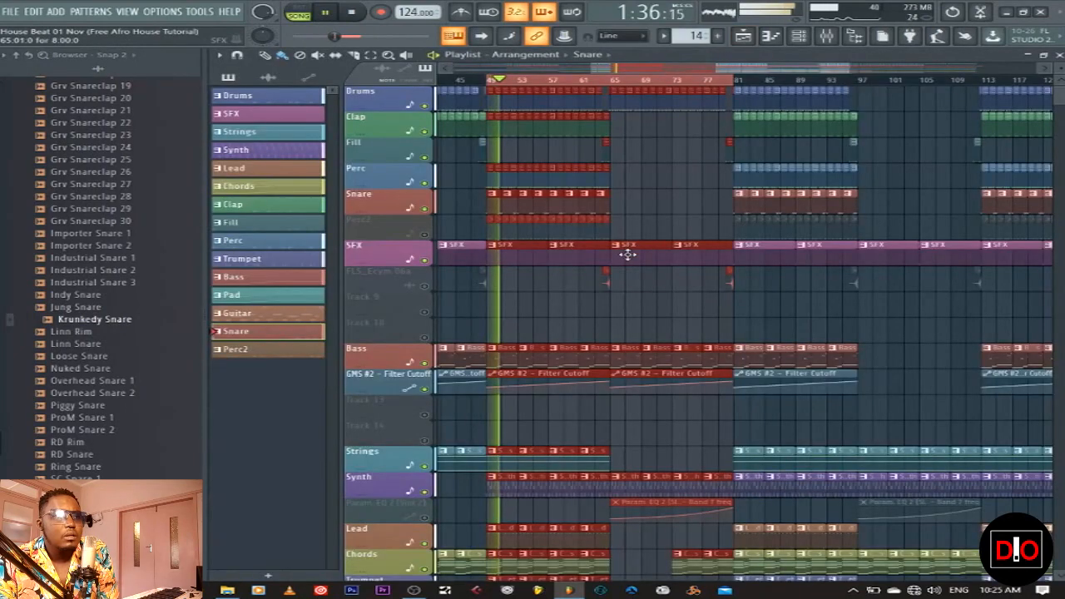
Stop the song, make Perc2 the current pattern and select its Grv Cowbell channel
click(652, 301)
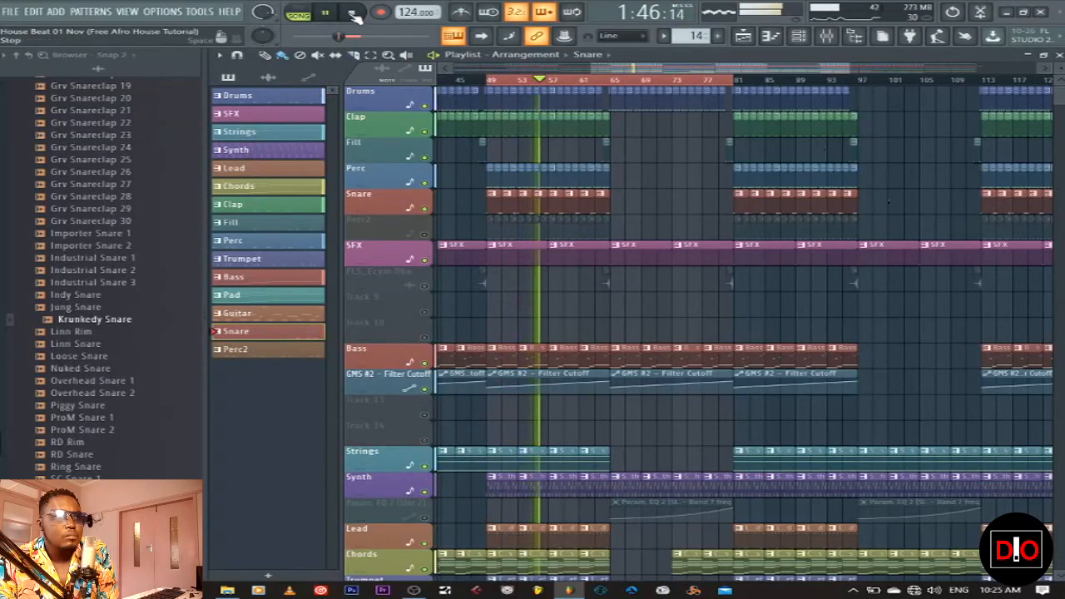
click(353, 13)
click(268, 350)
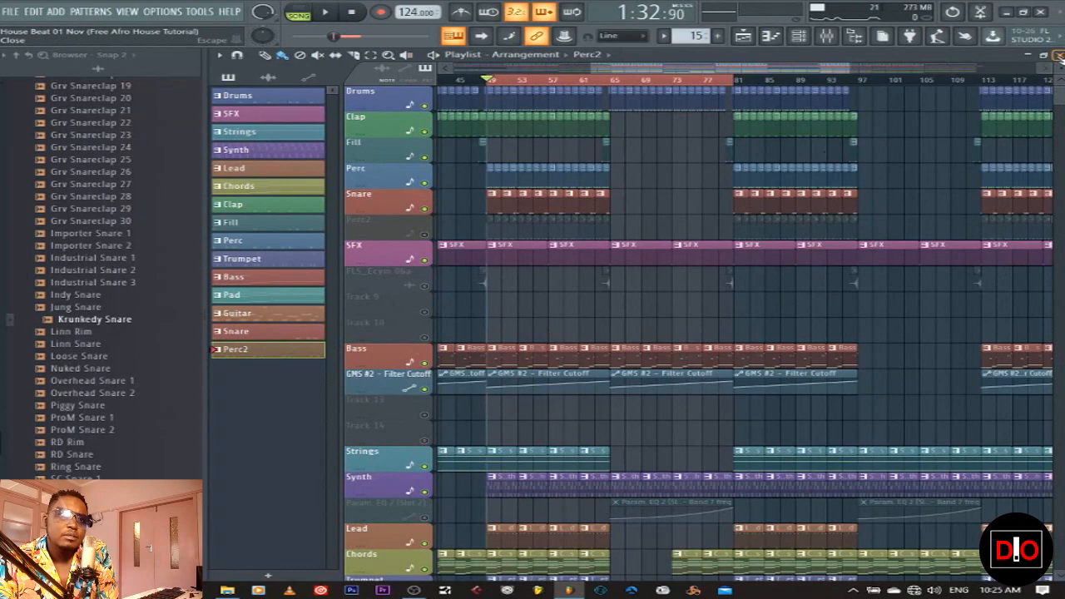
key(F5)
click(424, 391)
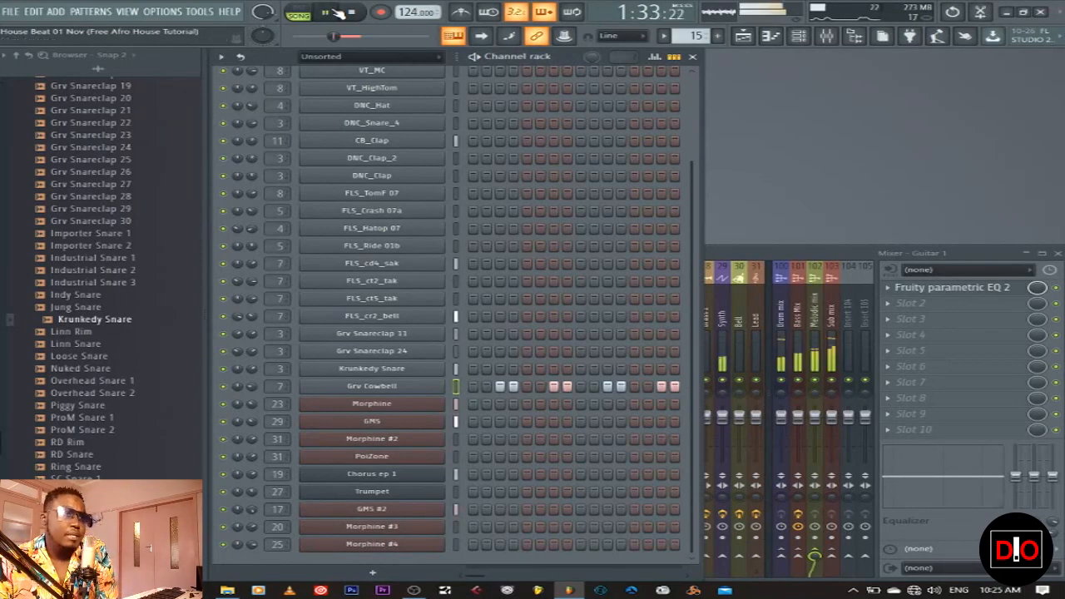
Preview the pattern, then unmute the Perc2 track in the Playlist and return to SONG mode
click(298, 12)
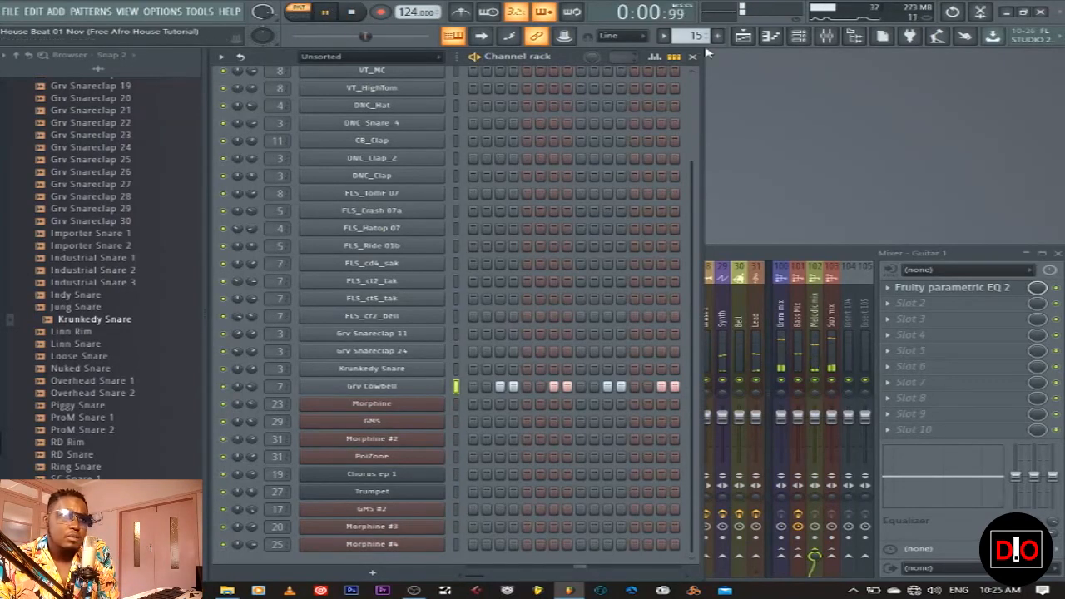
click(743, 36)
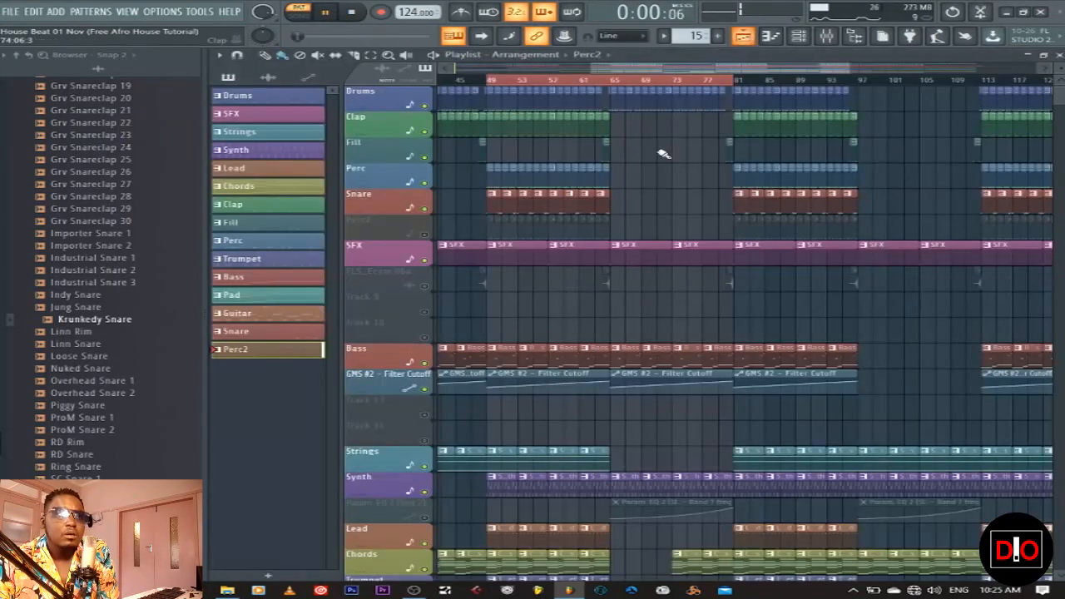
click(424, 234)
click(301, 12)
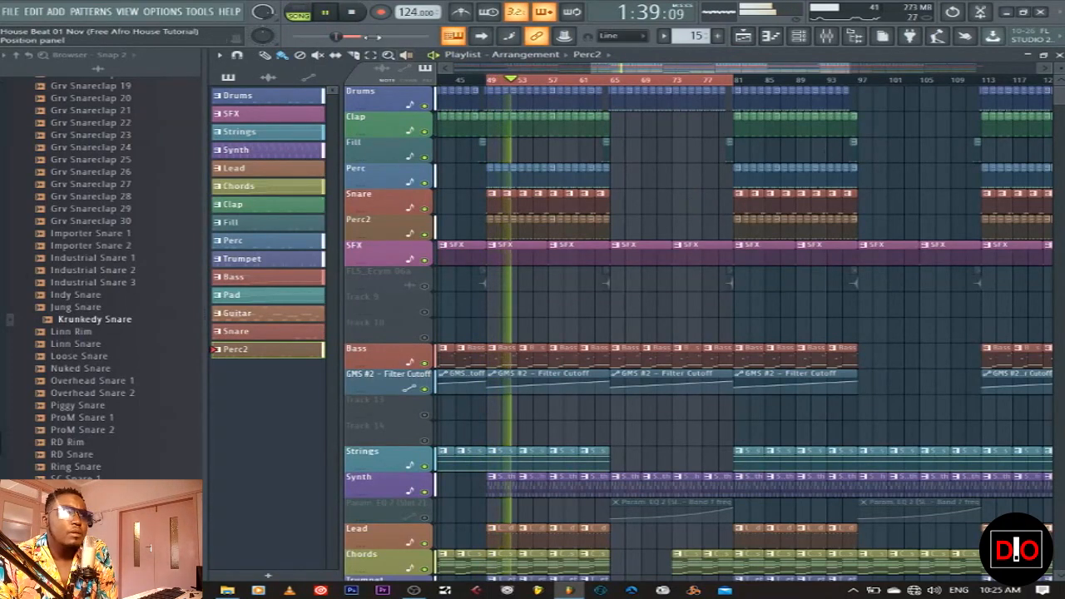
Audition the arrangement from bar 47, then stop playback
key(space)
click(471, 80)
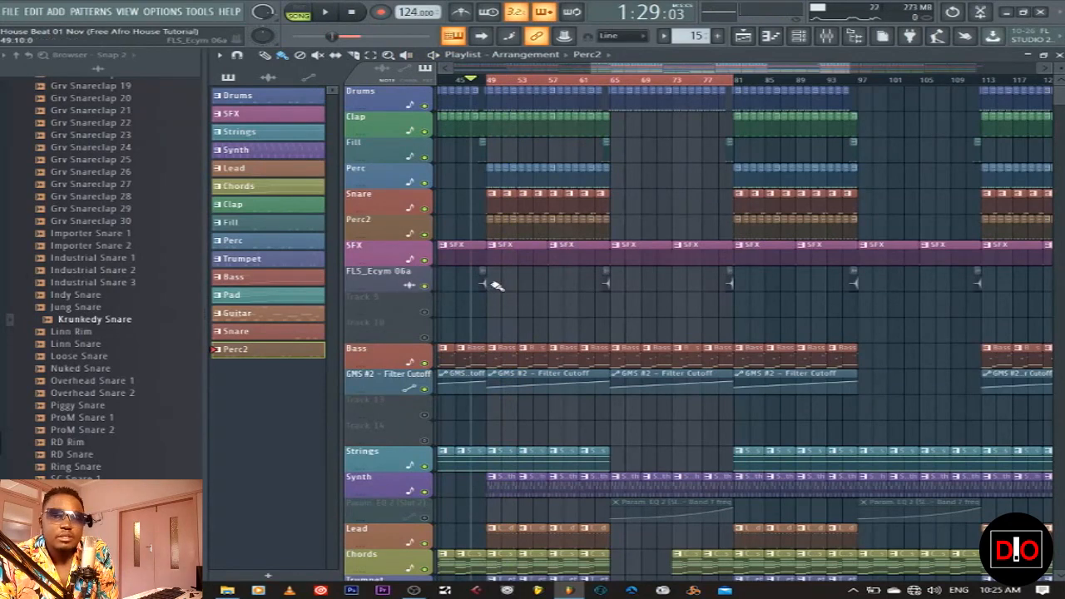
key(space)
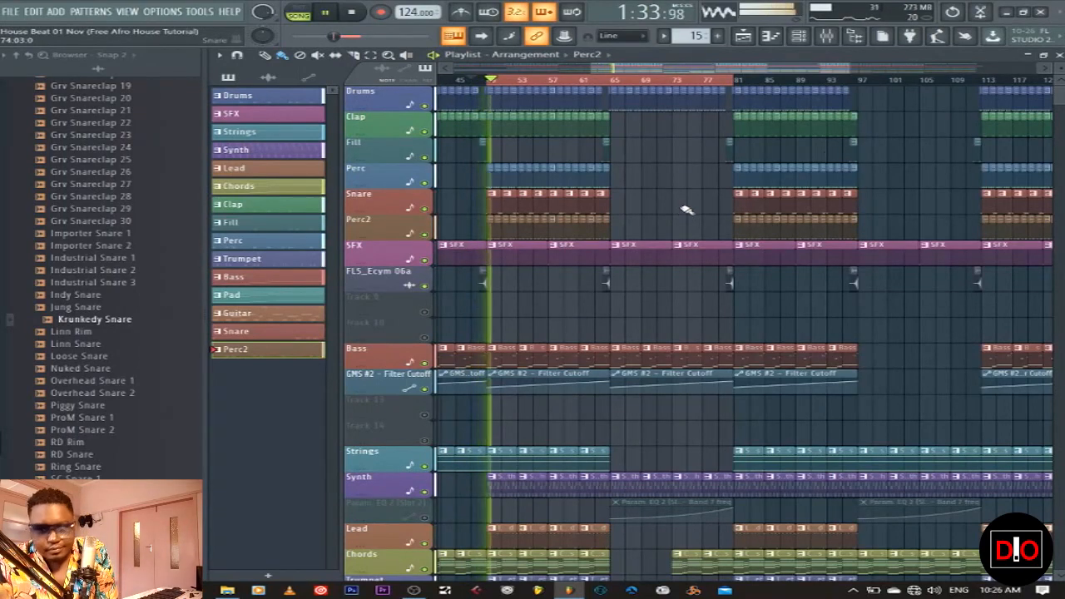
scroll(693, 352, down, 7)
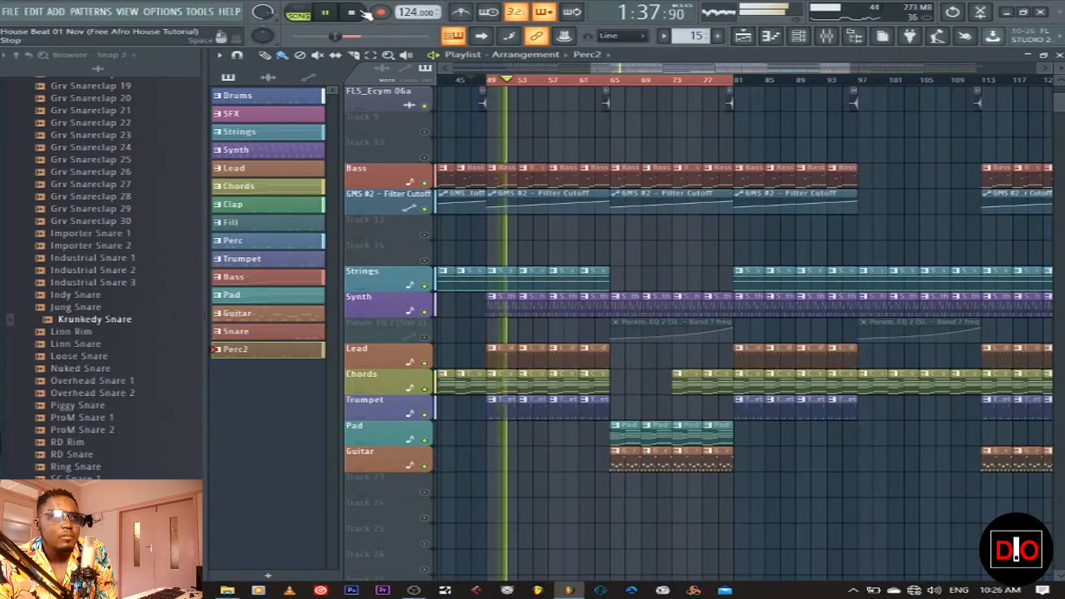
click(367, 15)
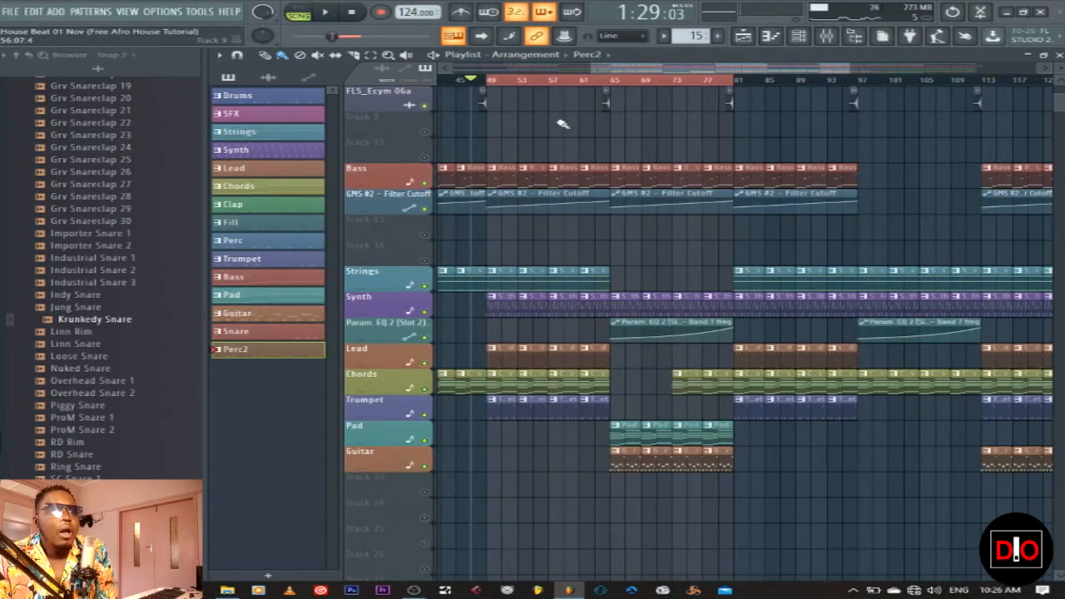
Zoom the Playlist out to show bars 1–169 and place the song position at bar 33
drag(655, 70, 518, 70)
drag(707, 67, 707, 147)
click(554, 79)
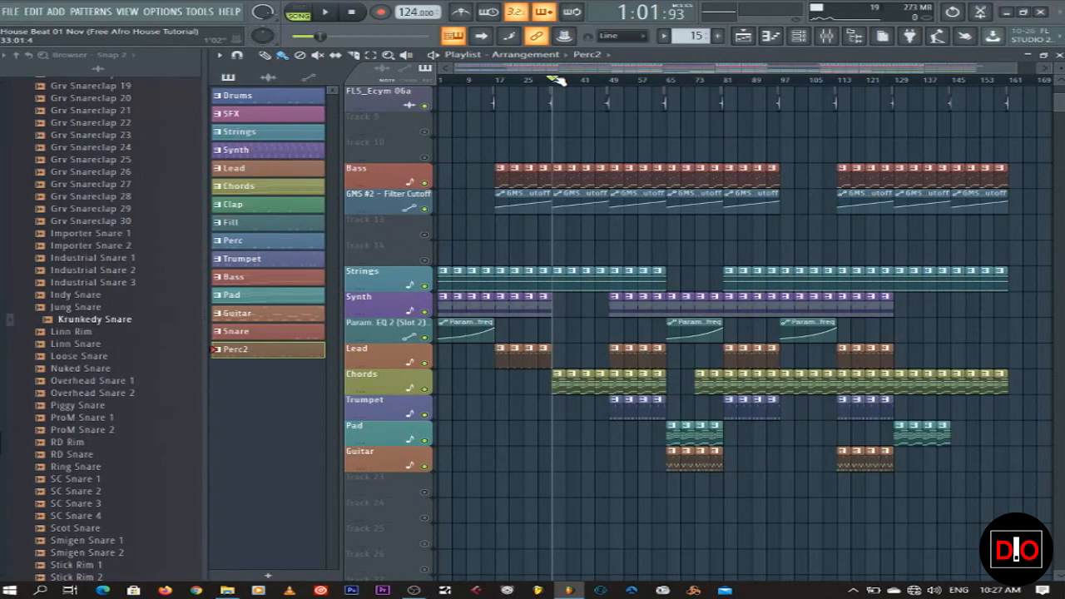
With the top drum and percussion tracks in view, play the song from 0:00
ctrl+click(424, 236)
ctrl+click(424, 235)
scroll(448, 219, up, 5)
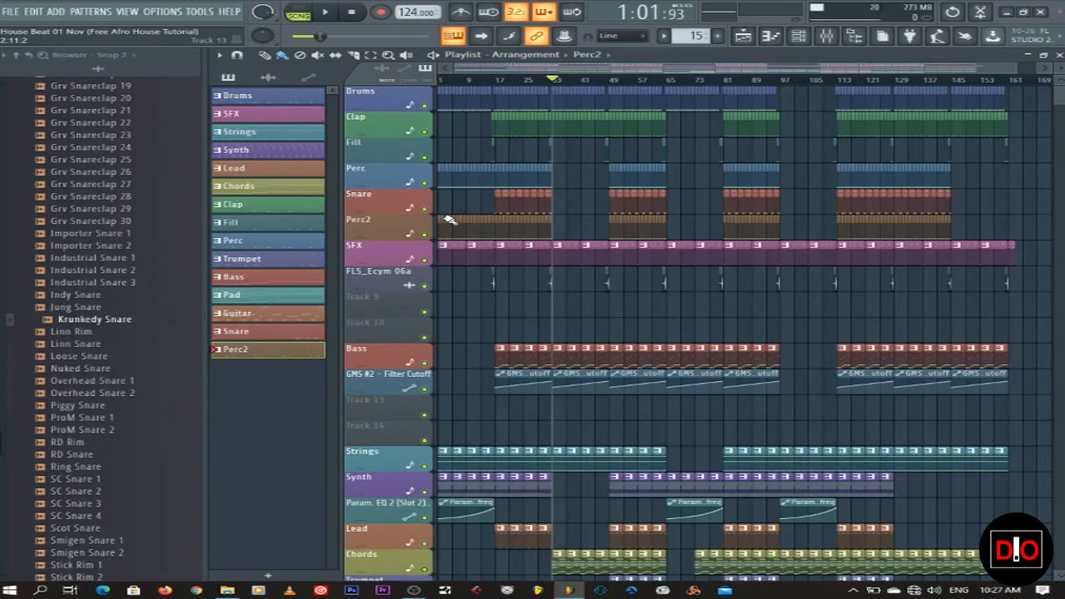
click(352, 11)
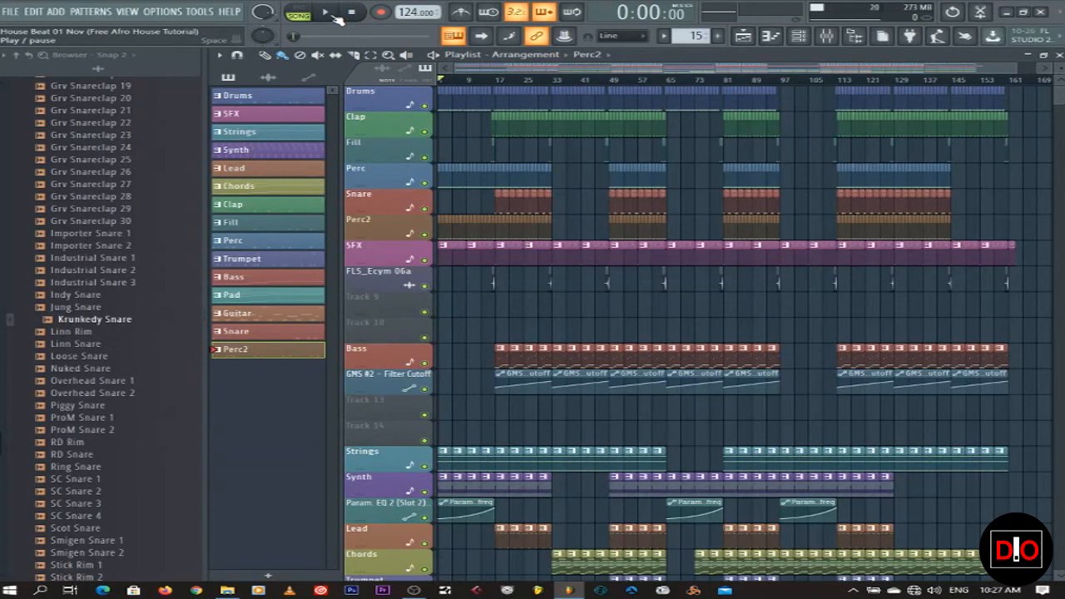
click(336, 16)
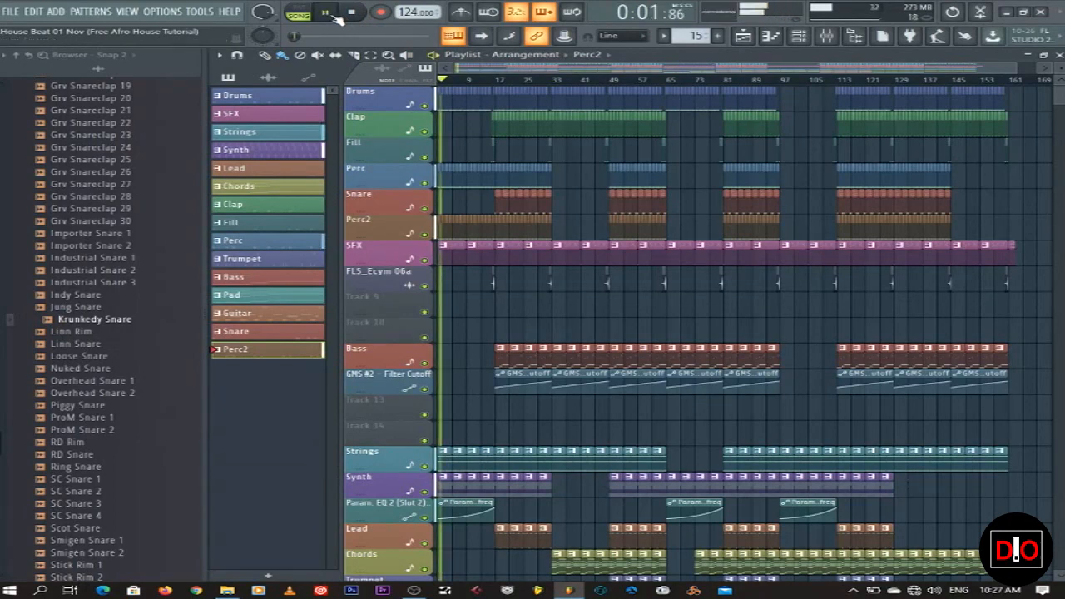